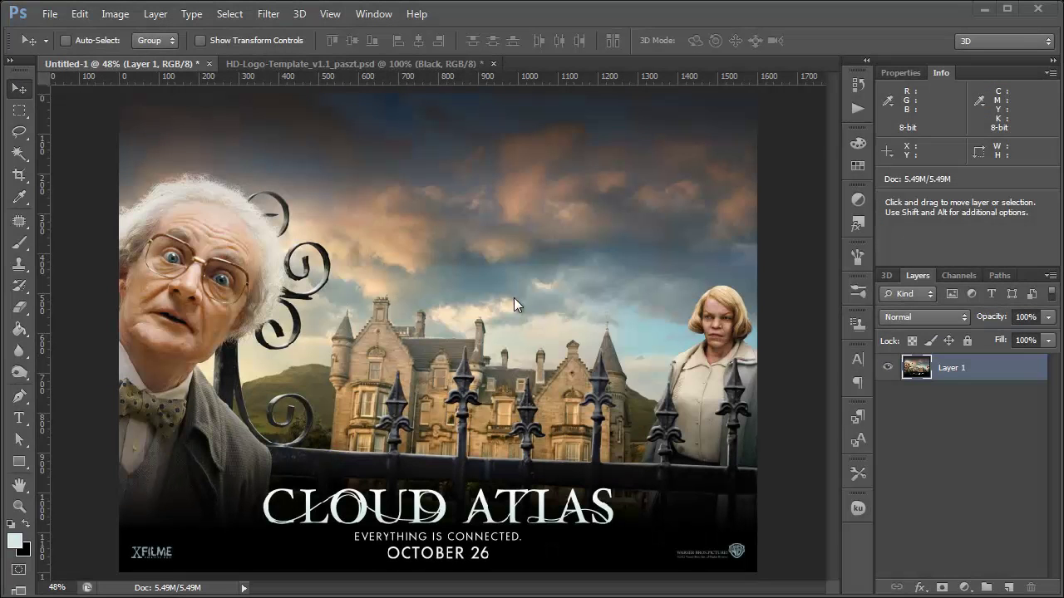
Marquee-select the CLOUD ATLAS title area in Photoshop, copy it, and Alt+Tab to Illustrator.
{"action": "left_click", "coordinate": [19, 110]}
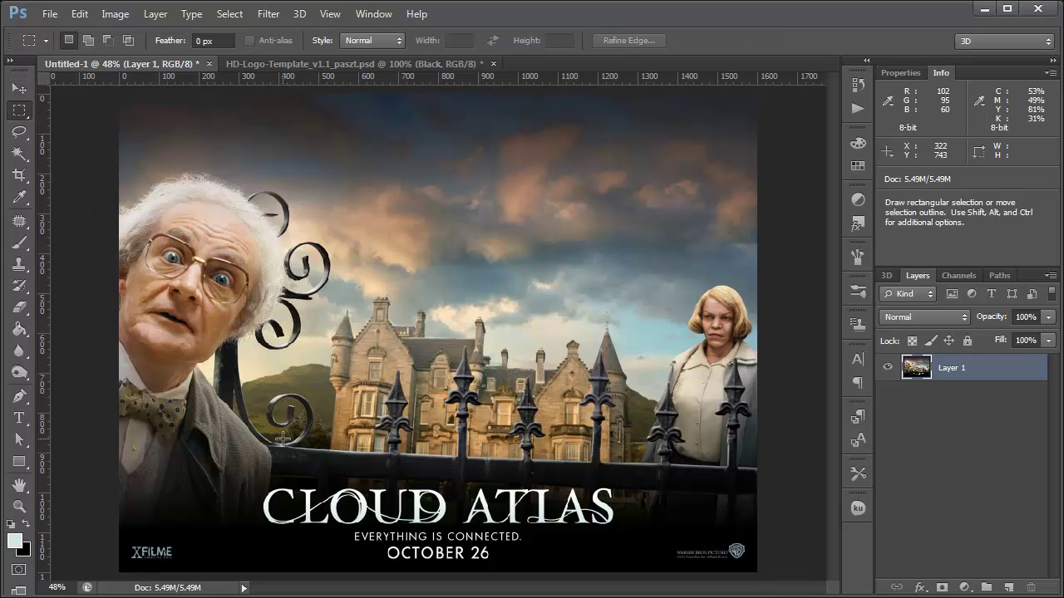
{"action": "left_click_drag", "start_coordinate": [250, 479], "coordinate": [623, 529]}
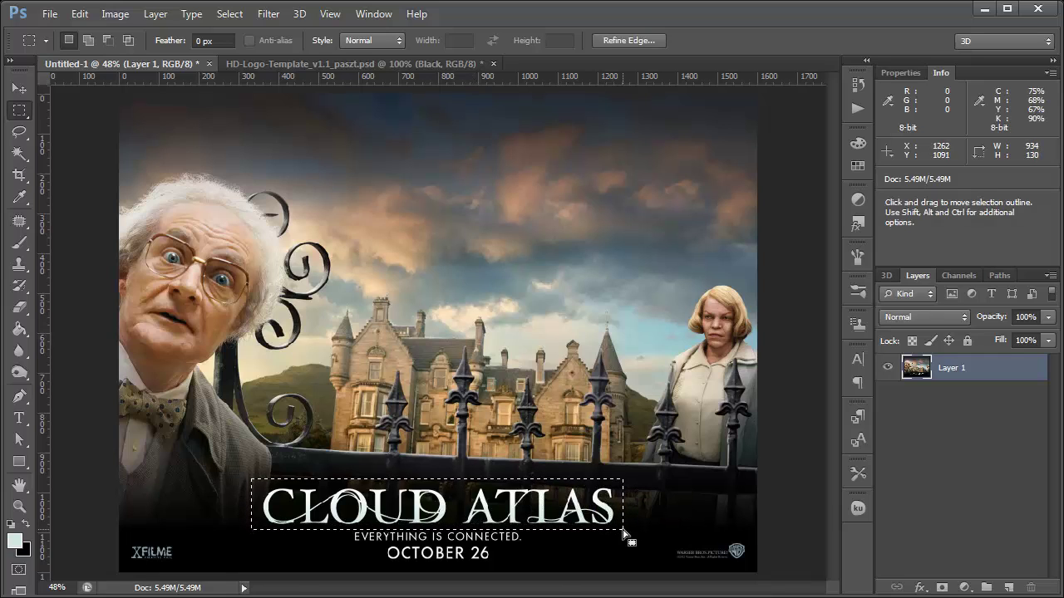
{"action": "left_click", "coordinate": [83, 14]}
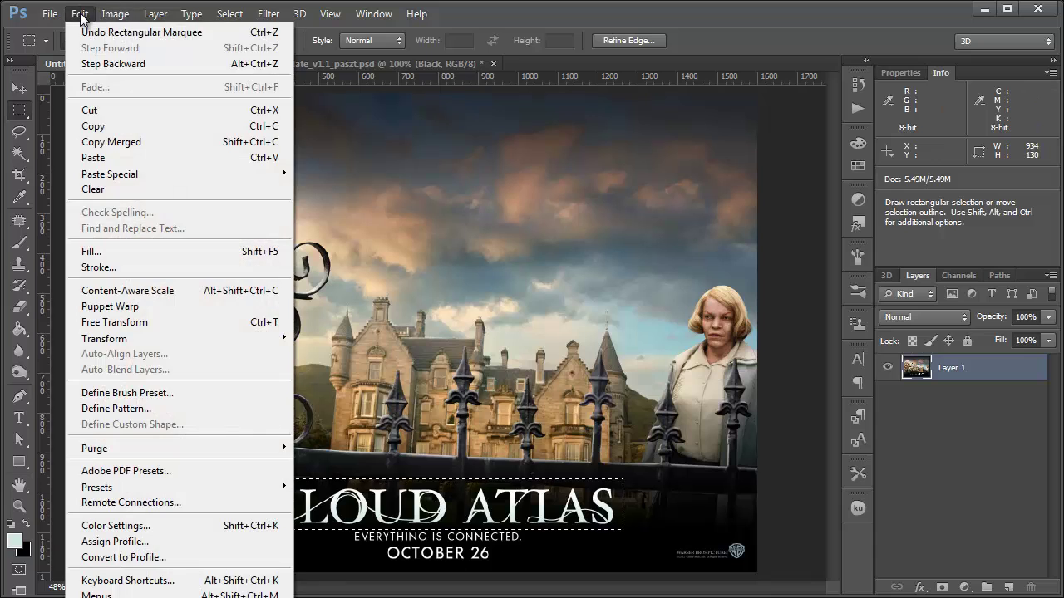
{"action": "left_click", "coordinate": [160, 126]}
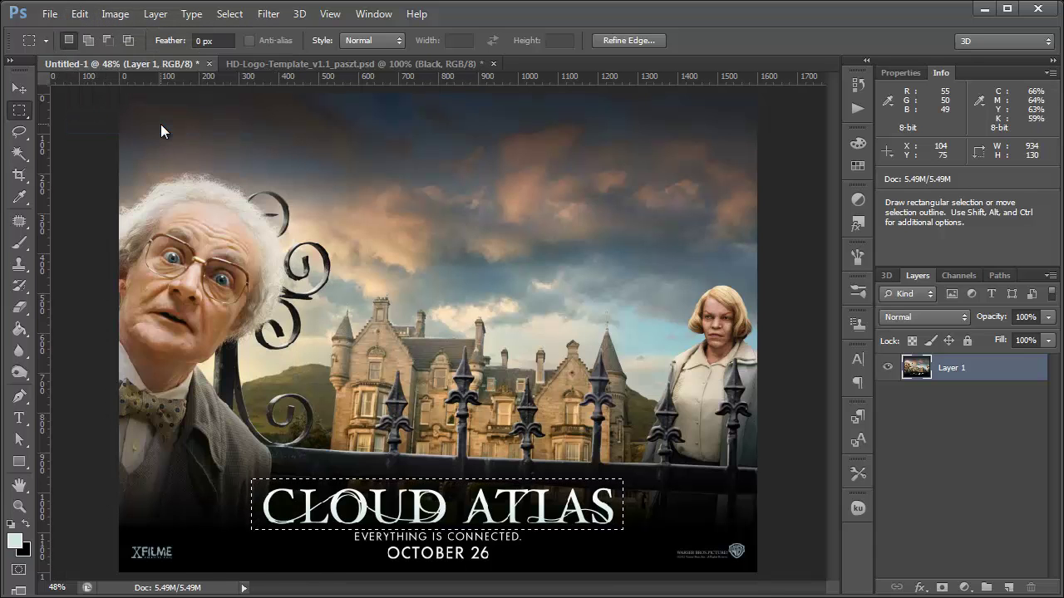
{"action": "key", "text": "alt+Tab"}
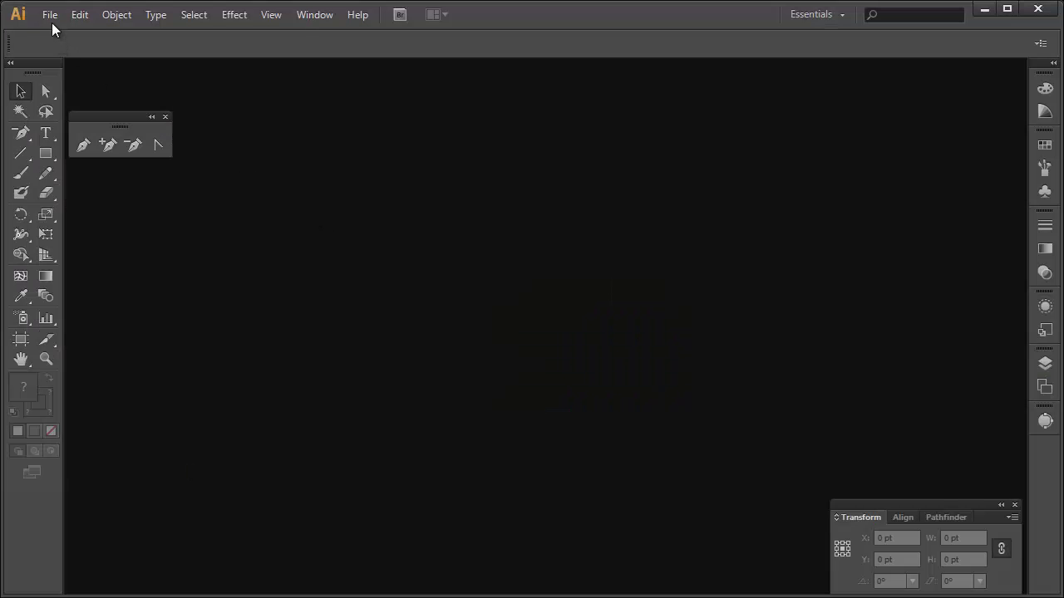
Create a new 800 × 310 px Illustrator document, Untitled-3.
{"action": "left_click", "coordinate": [50, 16]}
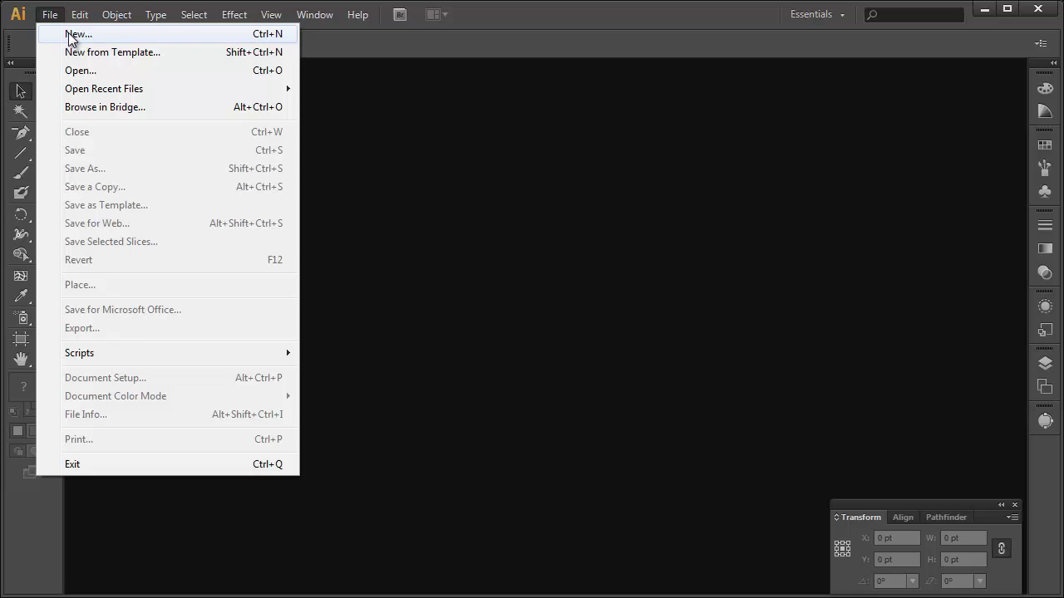
{"action": "left_click", "coordinate": [71, 37]}
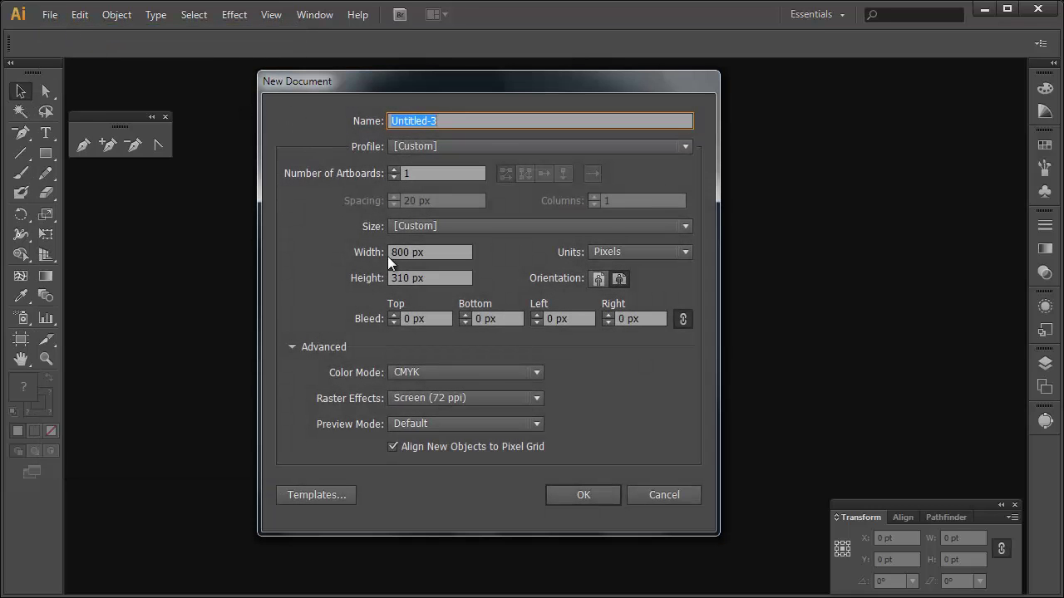
{"action": "left_click", "coordinate": [389, 253]}
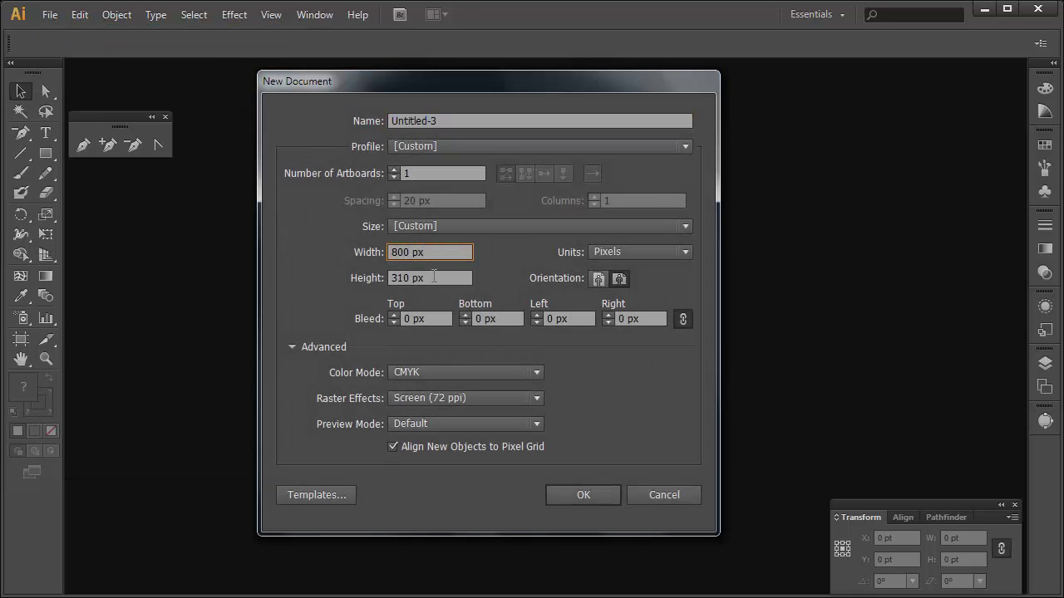
{"action": "left_click", "coordinate": [433, 277]}
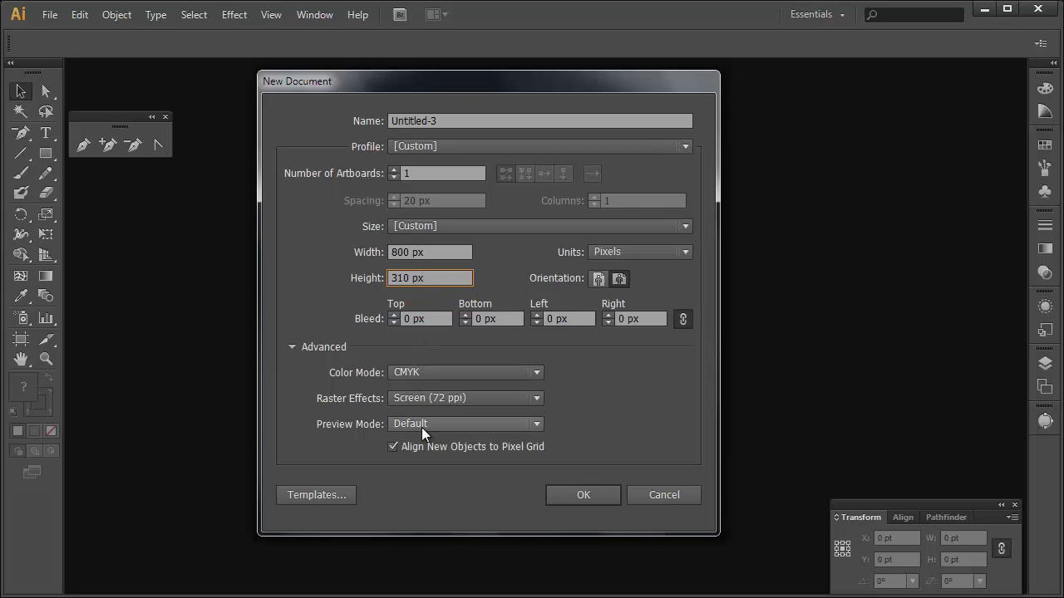
{"action": "left_click", "coordinate": [571, 495]}
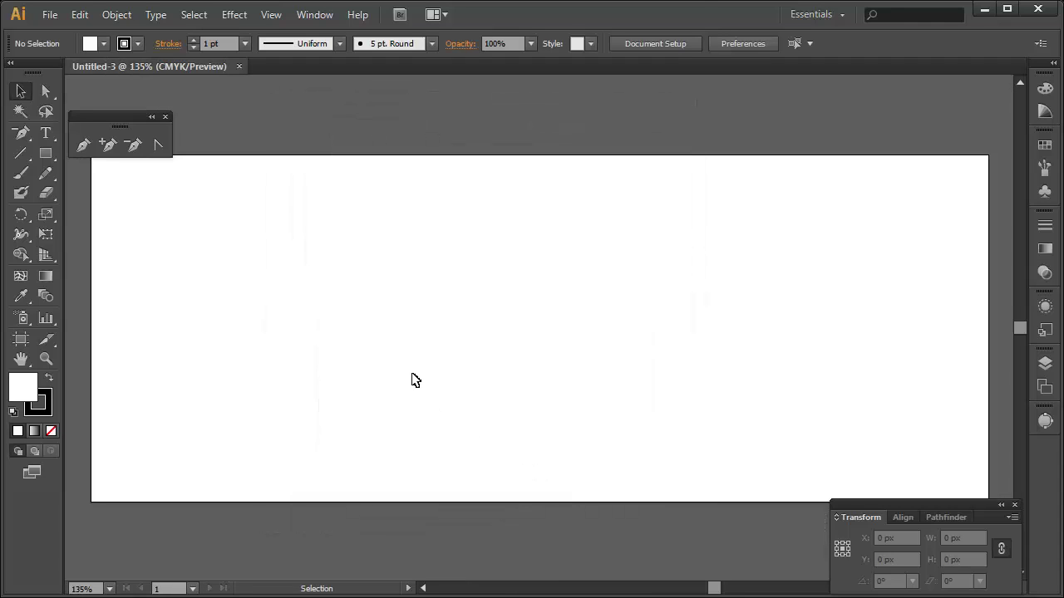
{"action": "scroll", "coordinate": [415, 380], "scroll_direction": "down", "scroll_amount": 2}
{"action": "scroll", "coordinate": [416, 376], "scroll_direction": "down", "scroll_amount": 4}
{"action": "scroll", "coordinate": [418, 371], "scroll_direction": "down", "scroll_amount": 3}
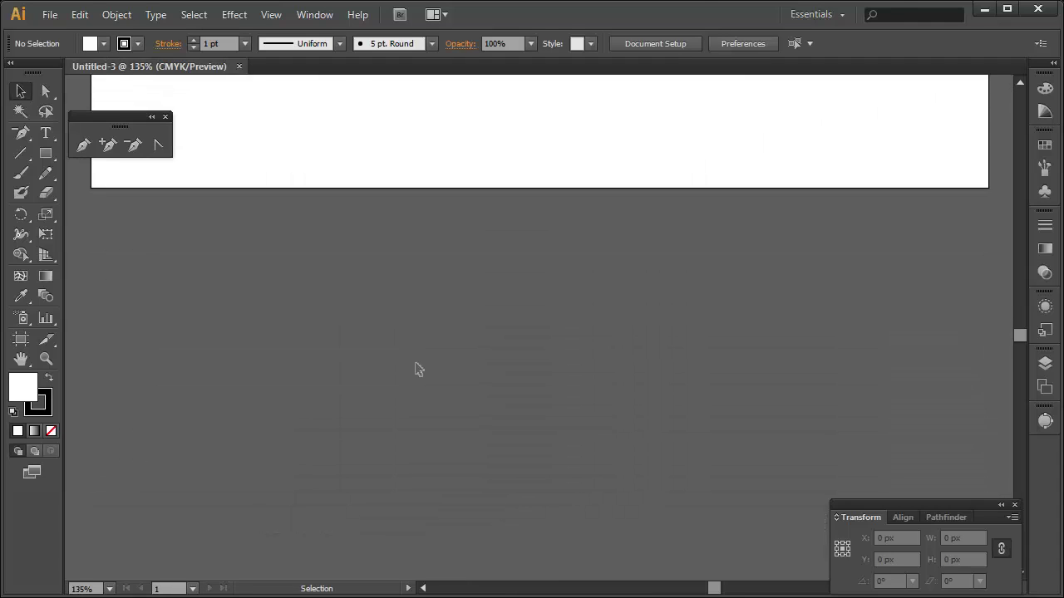
{"action": "scroll", "coordinate": [418, 370], "scroll_direction": "down", "scroll_amount": 3}
{"action": "scroll", "coordinate": [413, 365], "scroll_direction": "down", "scroll_amount": 1}
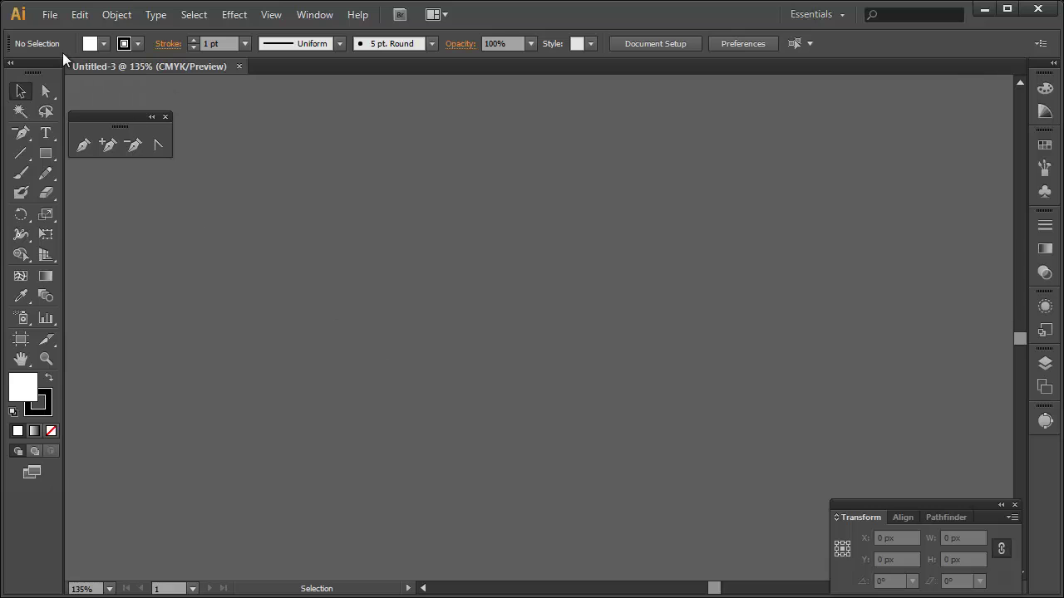
Paste the CLOUD ATLAS title image into Untitled-3 and drag it into place over the artboard.
{"action": "left_click", "coordinate": [79, 14]}
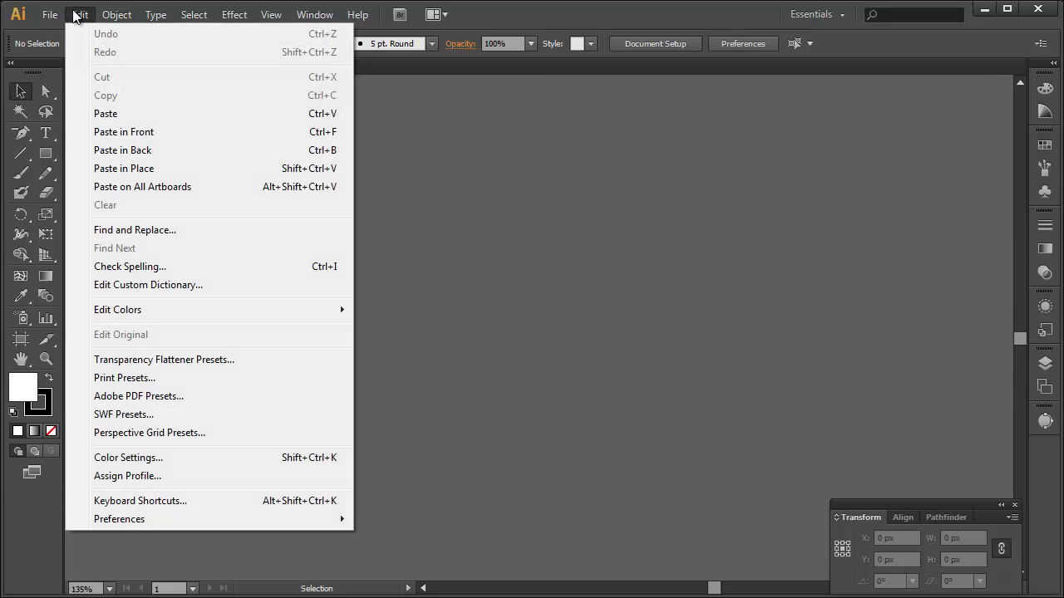
{"action": "left_click", "coordinate": [115, 119]}
{"action": "mouse_move", "coordinate": [451, 347]}
{"action": "left_mouse_down"}
{"action": "mouse_move", "coordinate": [439, 344]}
{"action": "mouse_move", "coordinate": [402, 247]}
{"action": "mouse_move", "coordinate": [406, 274]}
{"action": "left_mouse_up"}
{"action": "scroll", "coordinate": [377, 322], "scroll_direction": "down", "scroll_amount": 1}
{"action": "scroll", "coordinate": [402, 247], "scroll_direction": "down", "scroll_amount": 2}
{"action": "left_click_drag", "start_coordinate": [511, 277], "coordinate": [515, 282]}
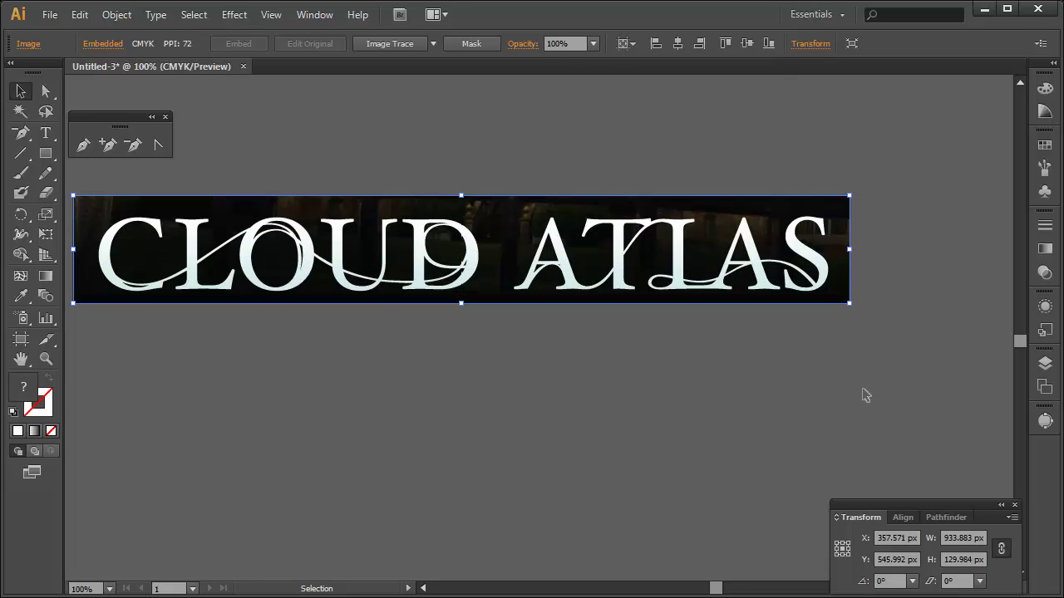
In Image Trace's Advanced options, set Paths 96% and Noise 1 px, and uncheck Snap Curves To Lines.
{"action": "left_click", "coordinate": [308, 16]}
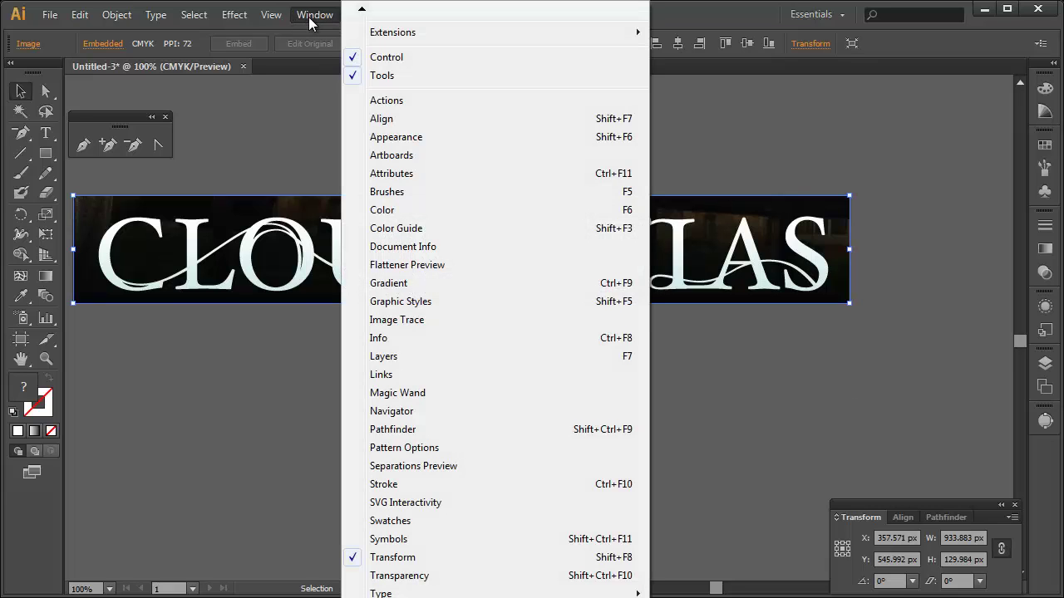
{"action": "left_click", "coordinate": [471, 323]}
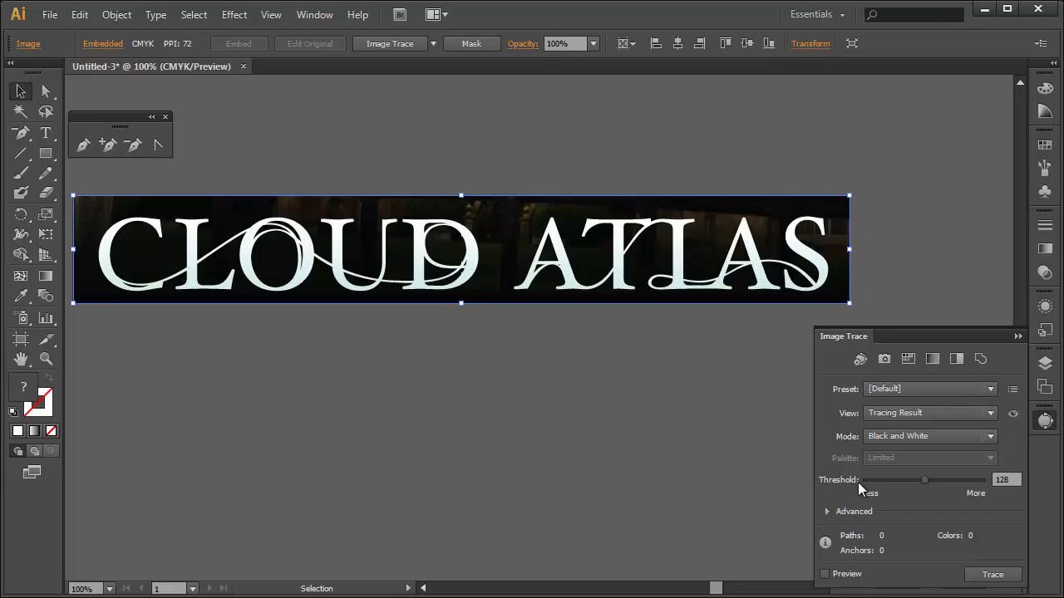
{"action": "left_click", "coordinate": [826, 511]}
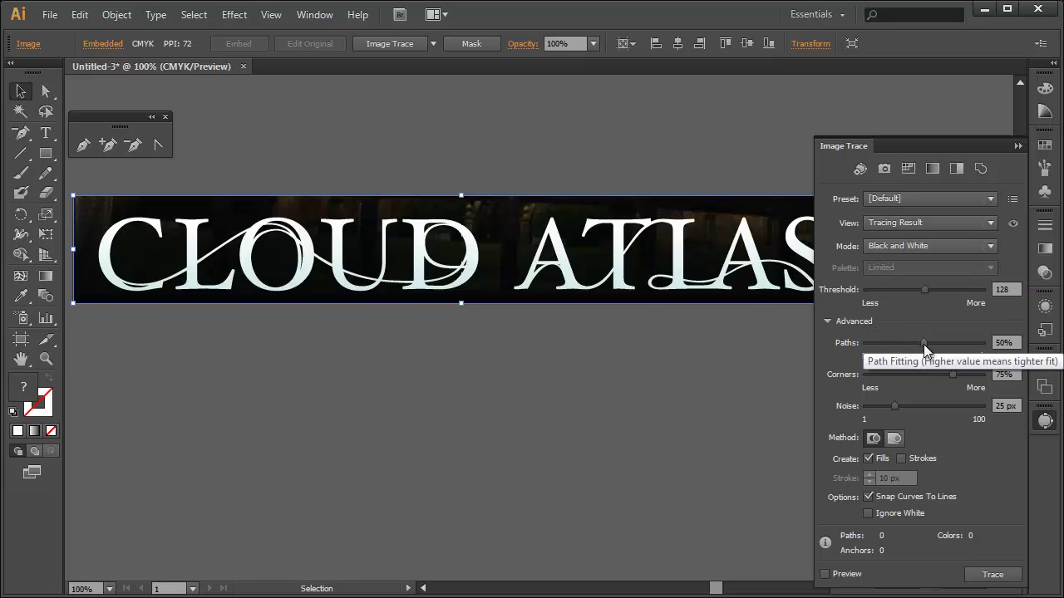
{"action": "left_click_drag", "start_coordinate": [924, 344], "coordinate": [977, 345]}
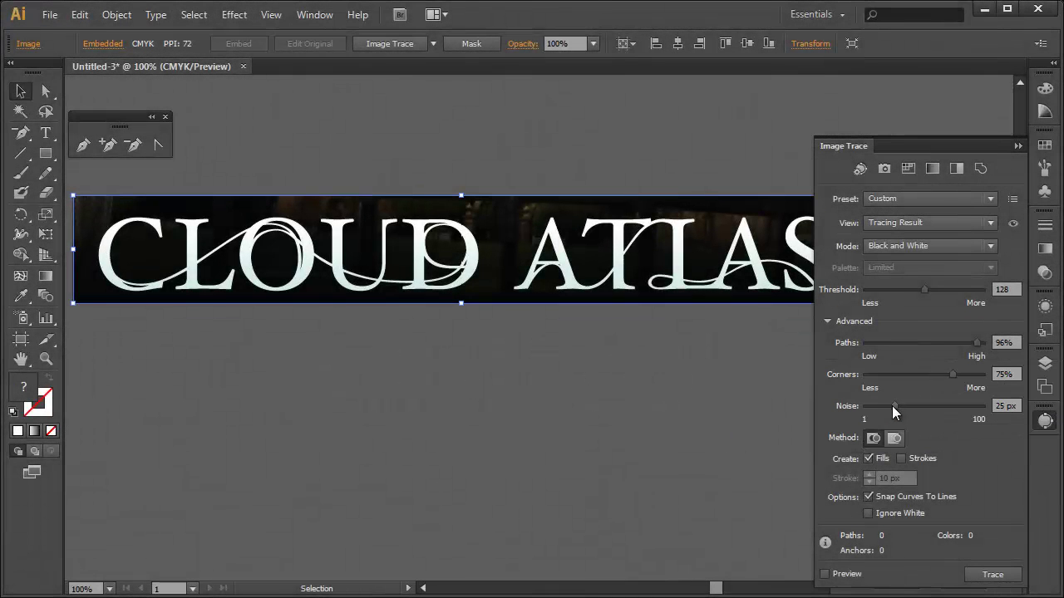
{"action": "left_click_drag", "start_coordinate": [894, 407], "coordinate": [852, 412]}
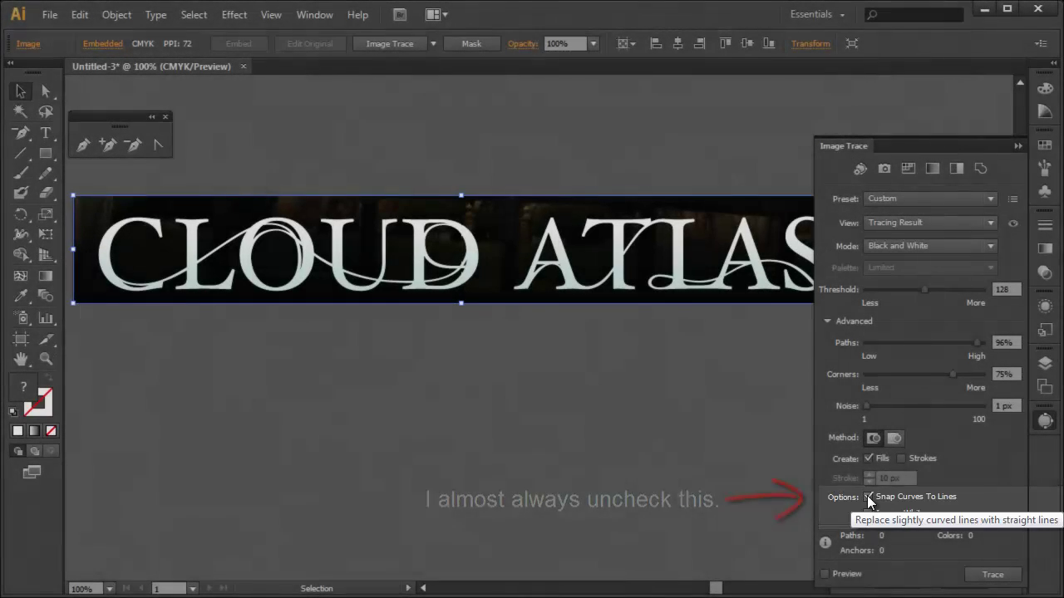
{"action": "left_click", "coordinate": [868, 497]}
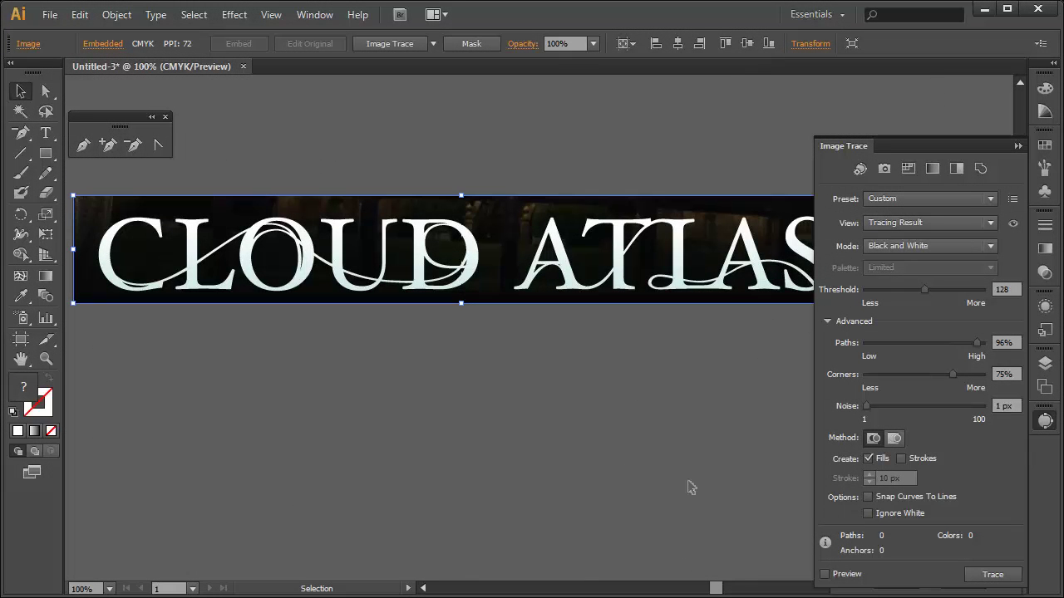
With the Selection tool active, preview the black-and-white trace of the CLOUD ATLAS image.
{"action": "scroll", "coordinate": [515, 370], "scroll_direction": "down", "scroll_amount": 1}
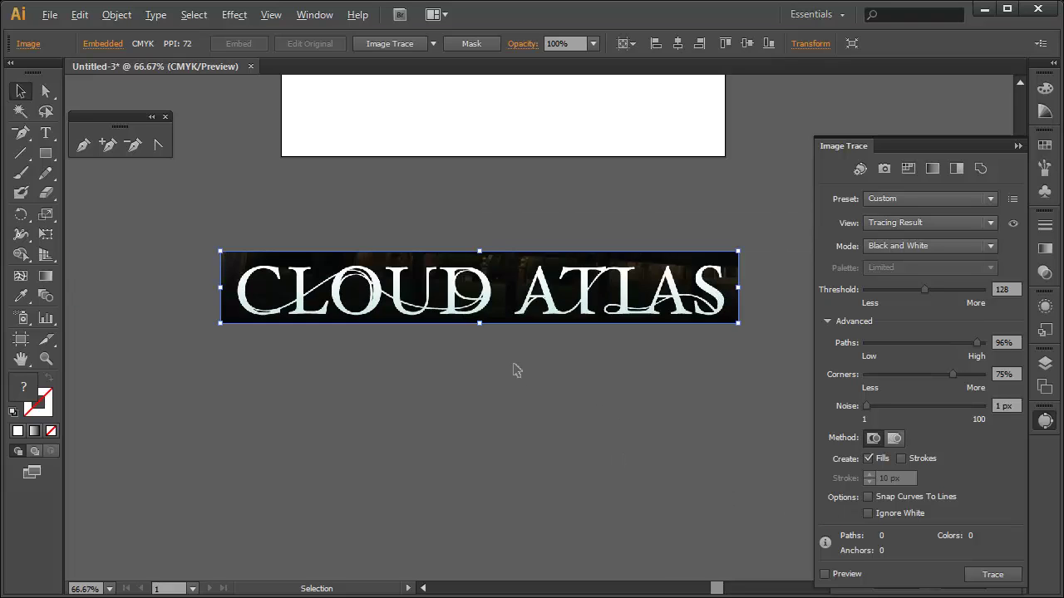
{"action": "scroll", "coordinate": [512, 372], "scroll_direction": "up", "scroll_amount": 1}
{"action": "scroll", "coordinate": [511, 372], "scroll_direction": "right", "scroll_amount": 1}
{"action": "scroll", "coordinate": [512, 373], "scroll_direction": "right", "scroll_amount": 1}
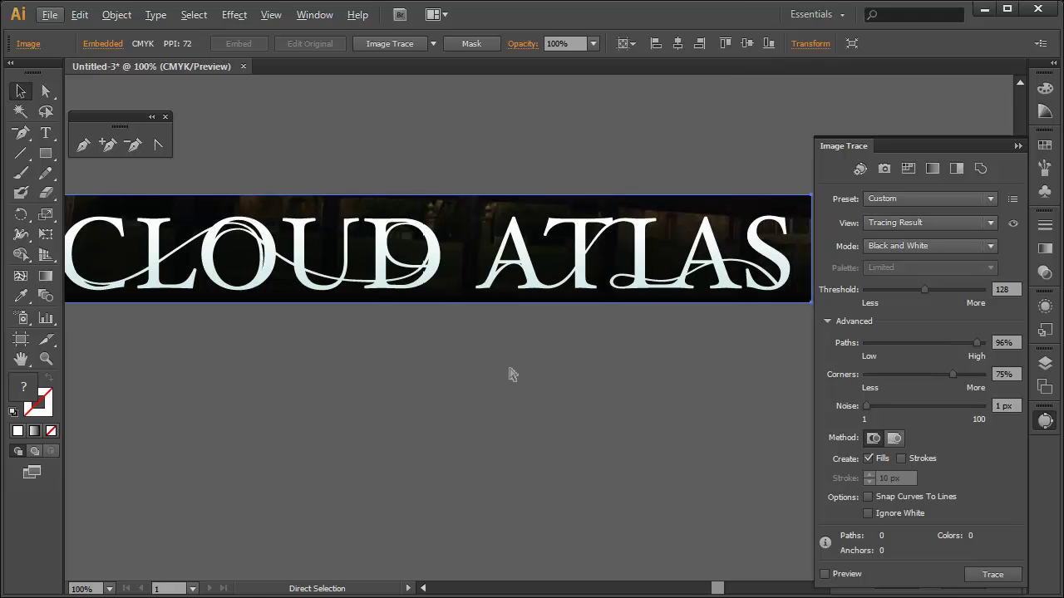
{"action": "key", "text": "v"}
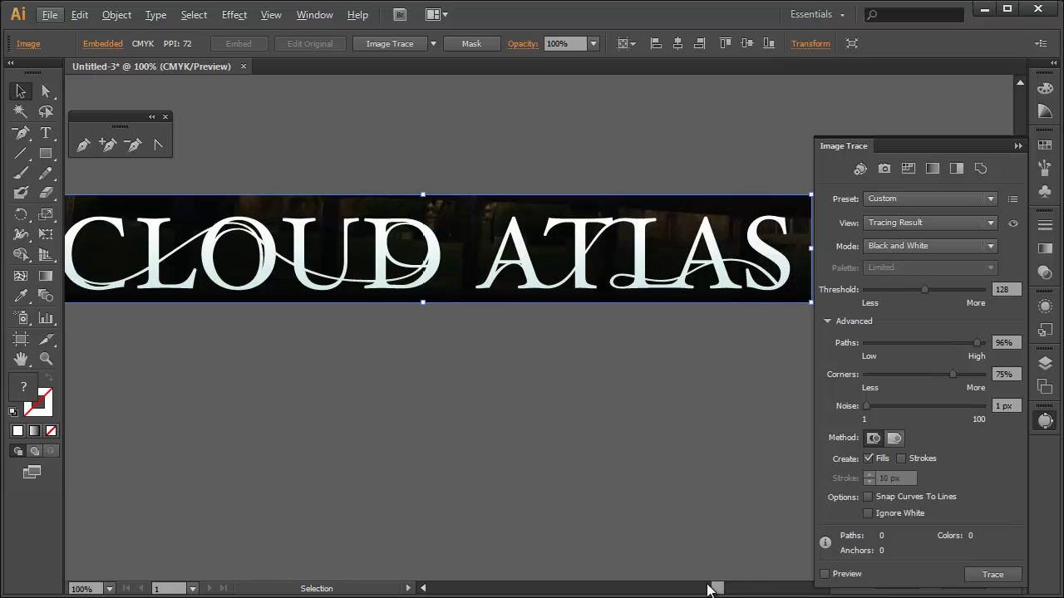
{"action": "scroll", "coordinate": [713, 589], "scroll_direction": "left", "scroll_amount": 1}
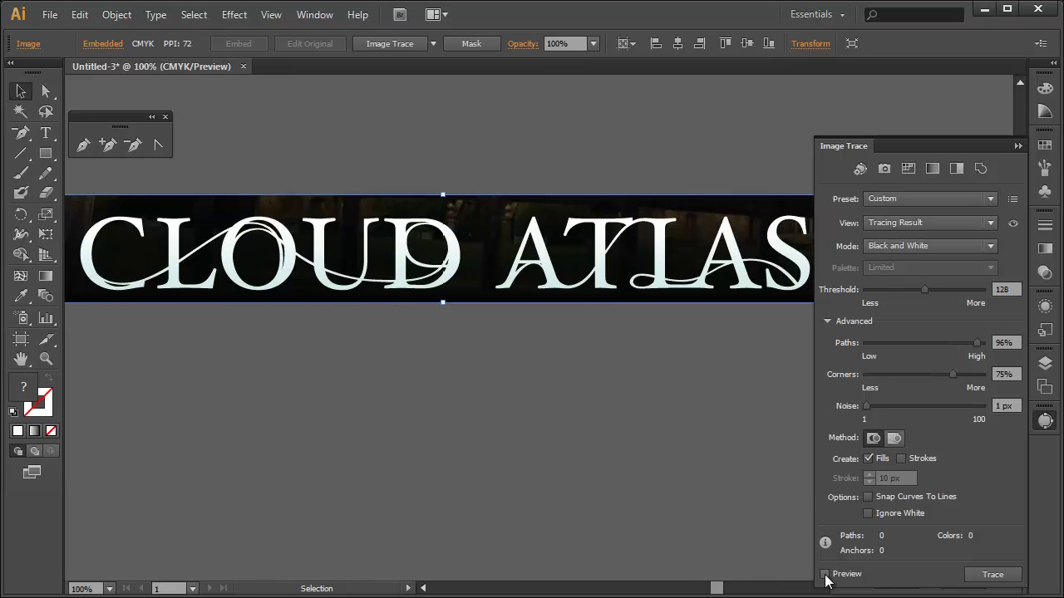
{"action": "left_click", "coordinate": [825, 575]}
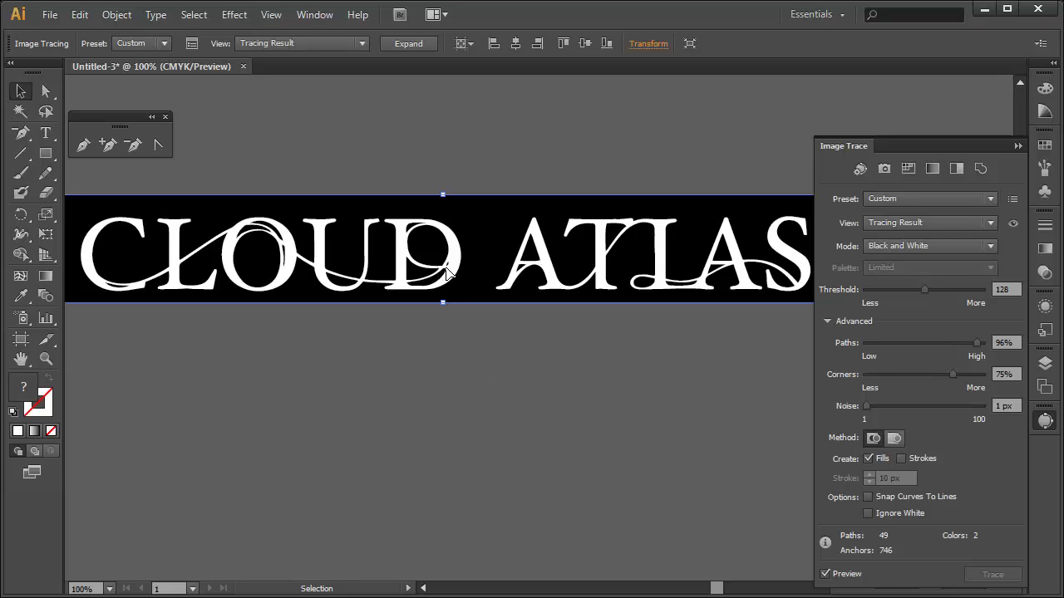
Compare the source image with the tracing result using the trace View options.
{"action": "left_click", "coordinate": [909, 221]}
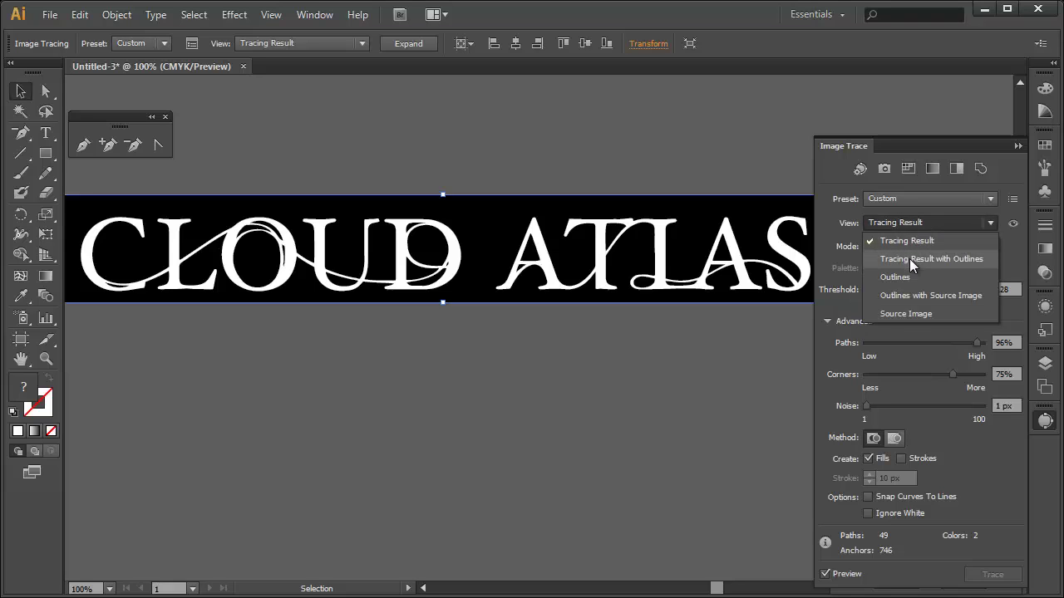
{"action": "left_click", "coordinate": [943, 312]}
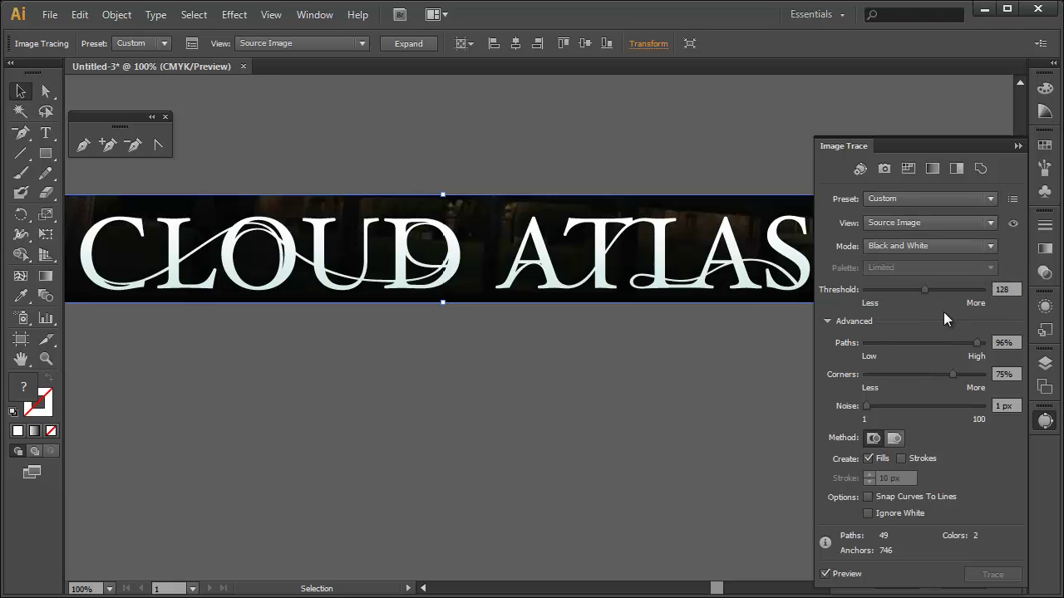
{"action": "left_click", "coordinate": [921, 225]}
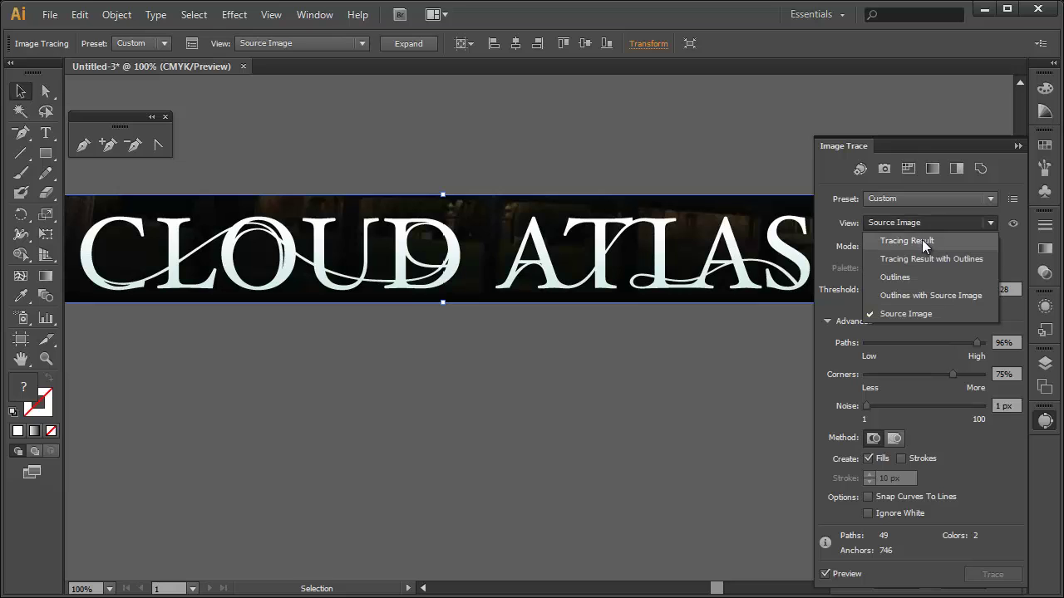
{"action": "left_click", "coordinate": [922, 240]}
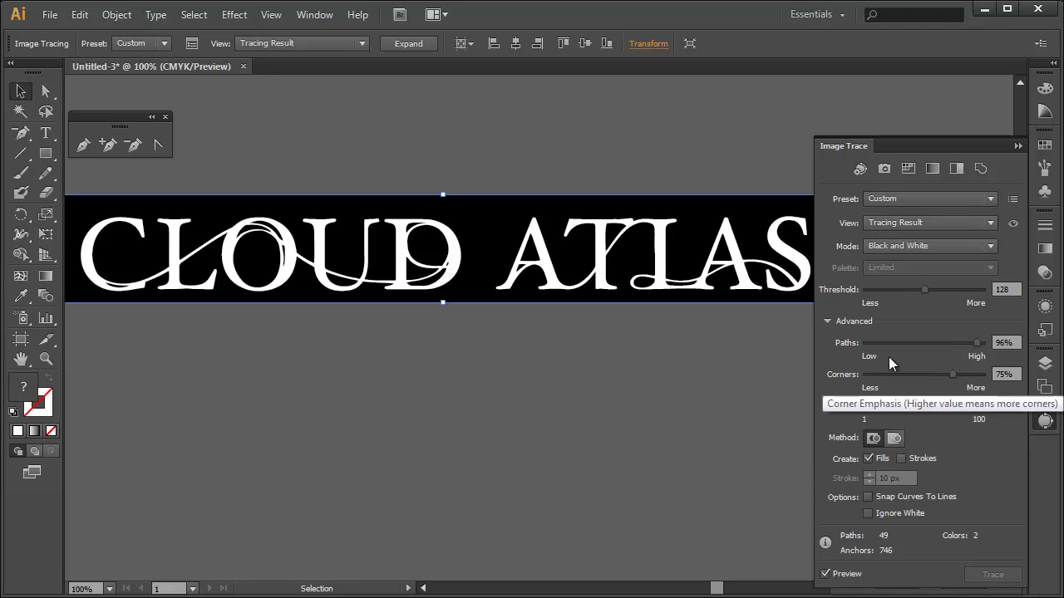
Try looser and tighter Paths values, settling on 96%.
{"action": "mouse_move", "coordinate": [975, 344]}
{"action": "left_mouse_down"}
{"action": "mouse_move", "coordinate": [929, 354]}
{"action": "mouse_move", "coordinate": [863, 344]}
{"action": "mouse_move", "coordinate": [927, 345]}
{"action": "left_mouse_up"}
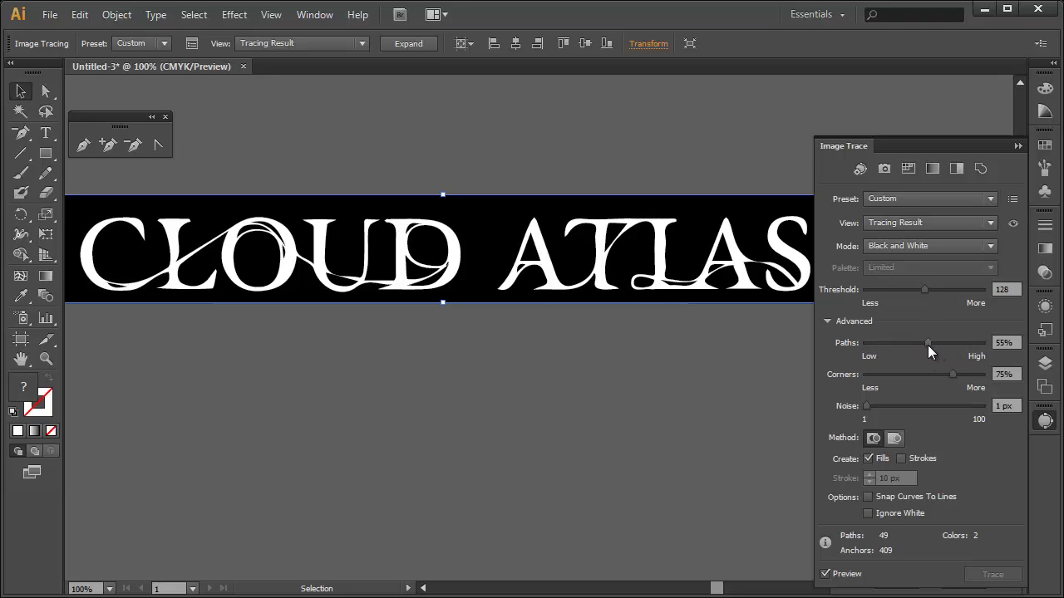
{"action": "left_click_drag", "start_coordinate": [928, 344], "coordinate": [989, 348]}
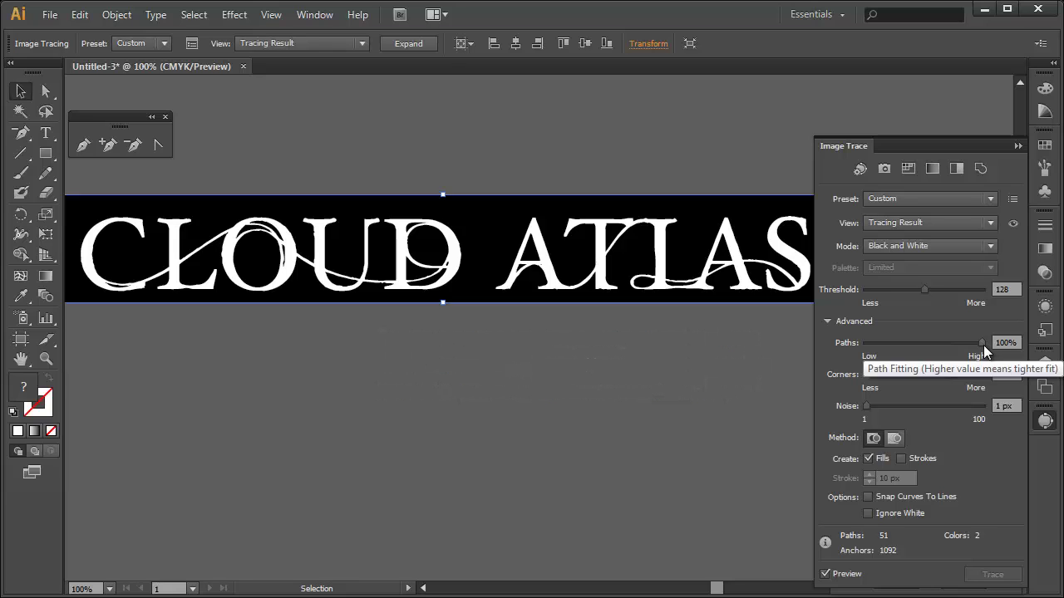
{"action": "left_click", "coordinate": [977, 343]}
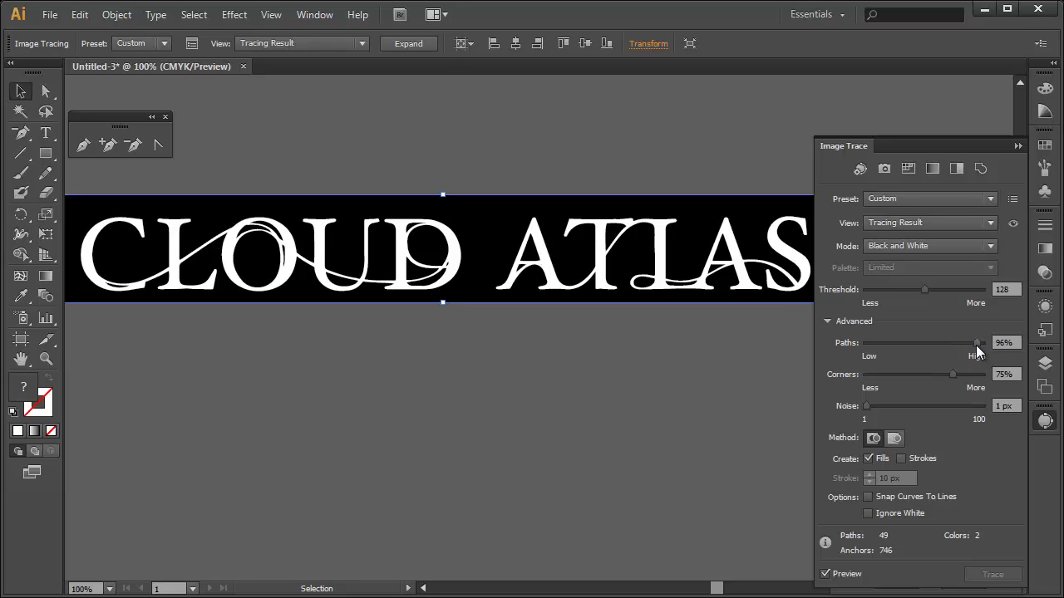
{"action": "left_click_drag", "start_coordinate": [976, 344], "coordinate": [973, 344]}
{"action": "left_click_drag", "start_coordinate": [973, 351], "coordinate": [976, 353]}
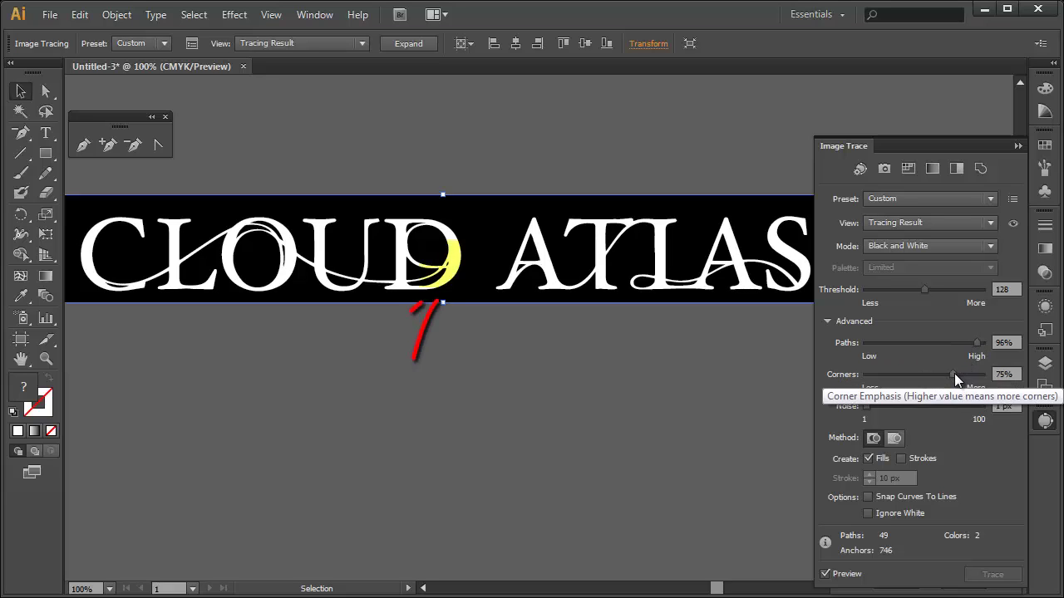
{"action": "left_click_drag", "start_coordinate": [866, 406], "coordinate": [911, 407]}
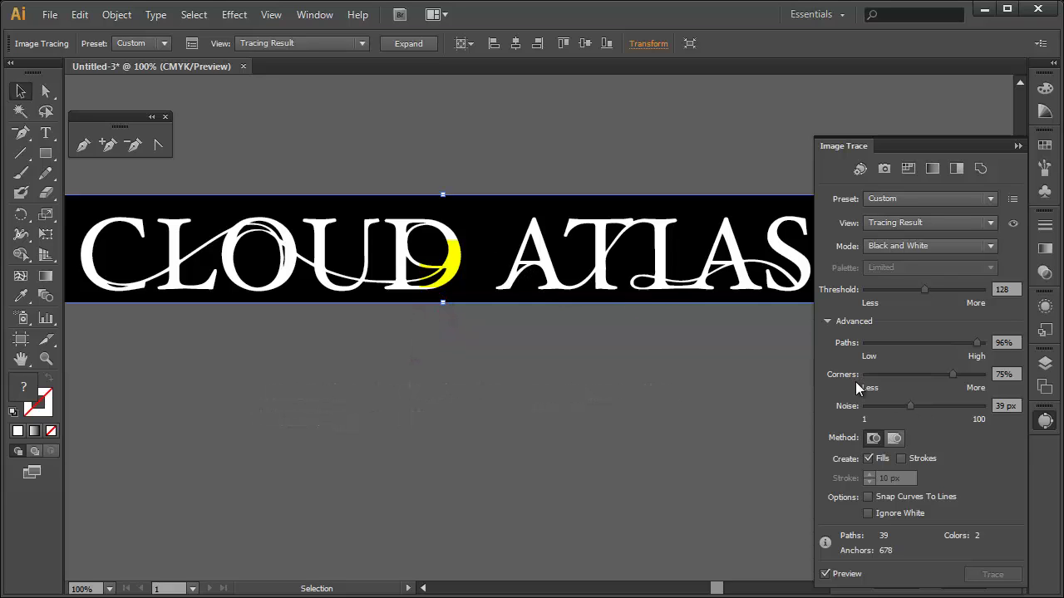
{"action": "left_click", "coordinate": [864, 407]}
{"action": "mouse_move", "coordinate": [864, 406]}
{"action": "left_mouse_down"}
{"action": "mouse_move", "coordinate": [962, 406]}
{"action": "mouse_move", "coordinate": [856, 405]}
{"action": "left_mouse_up"}
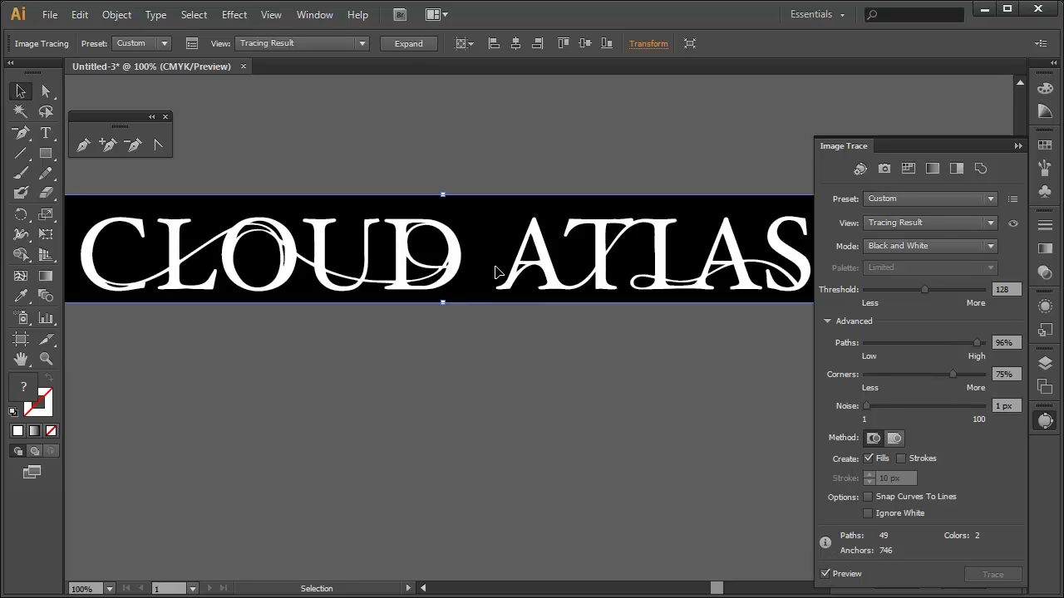
Expand the trace and delete its black background areas with Magic Wand and Edit > Clear.
{"action": "left_click", "coordinate": [408, 43]}
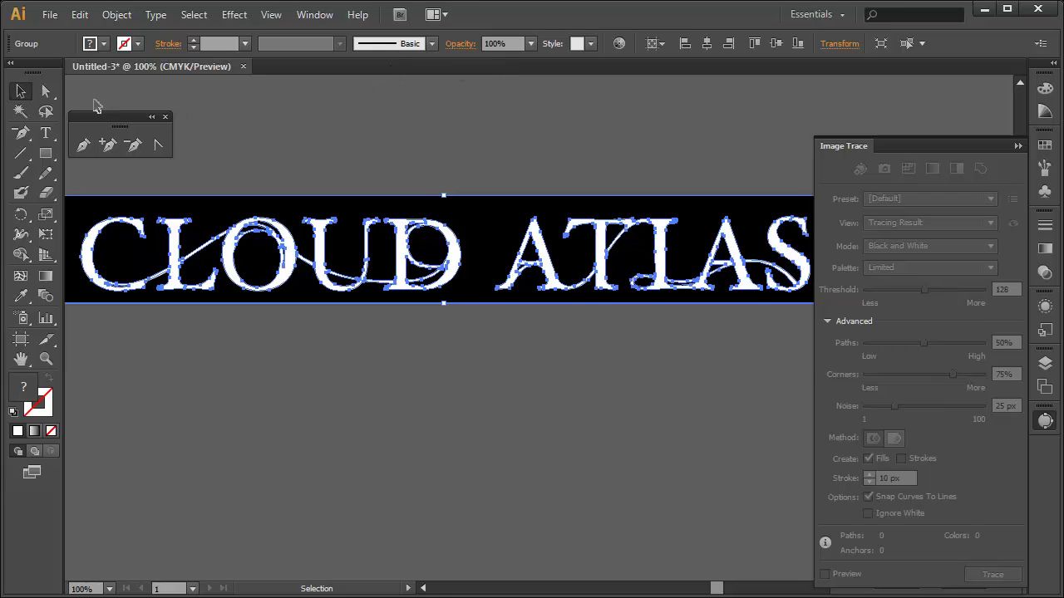
{"action": "left_click", "coordinate": [18, 116]}
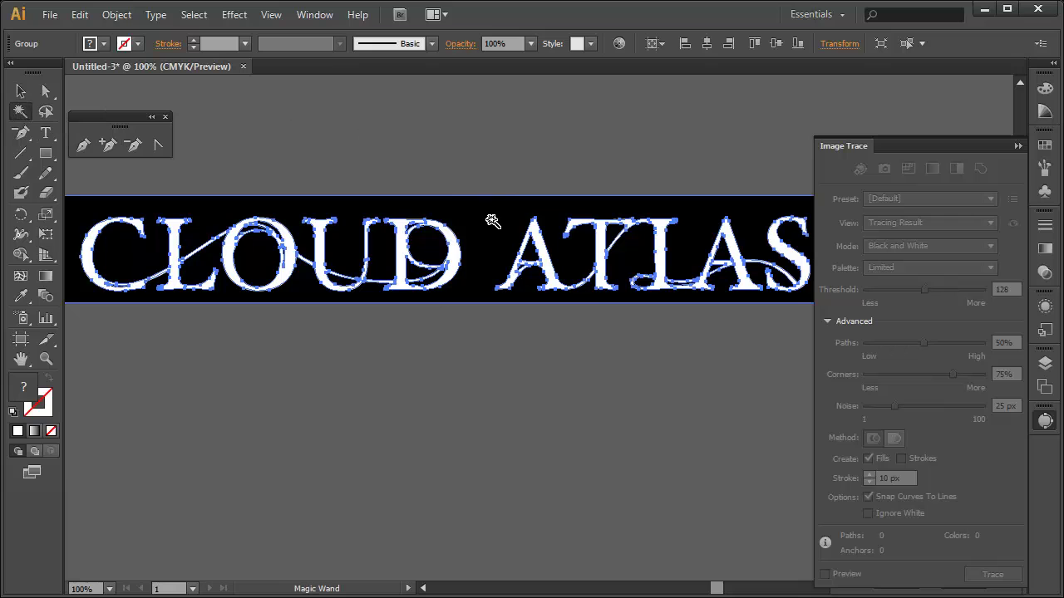
{"action": "left_click", "coordinate": [491, 219]}
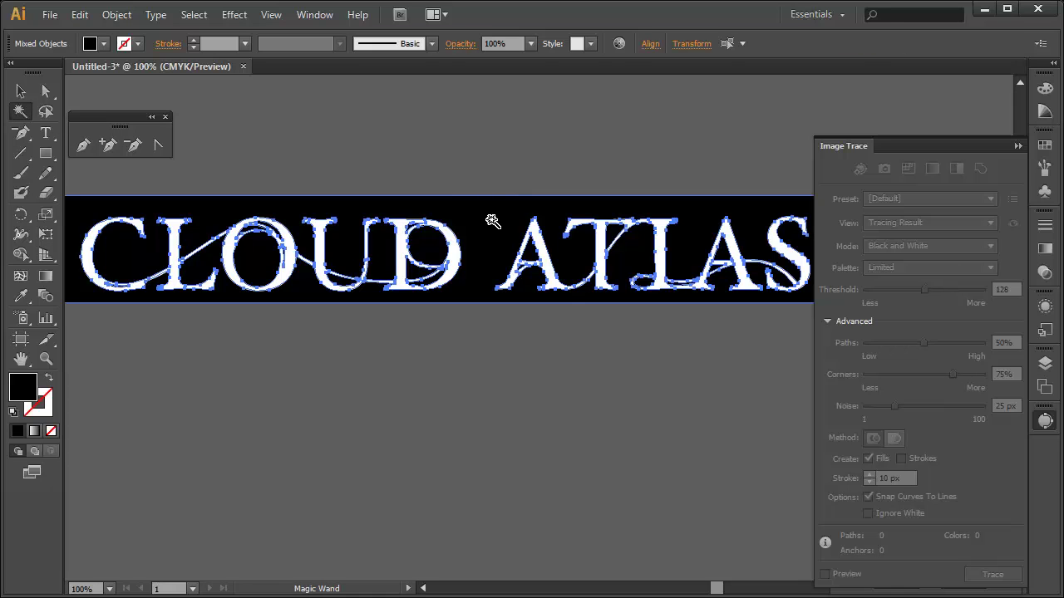
{"action": "left_click", "coordinate": [80, 14]}
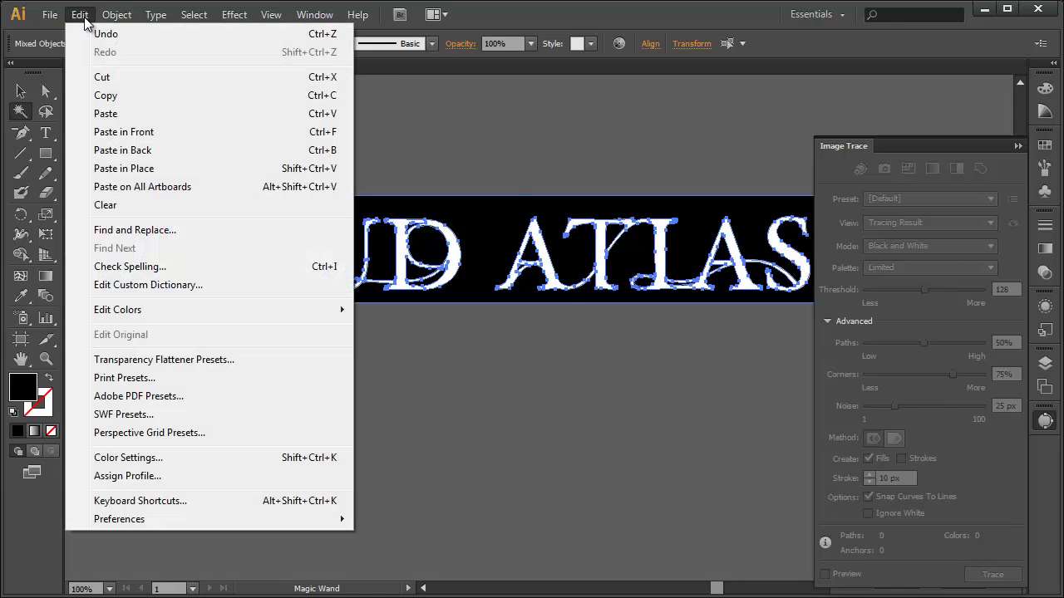
{"action": "left_click", "coordinate": [150, 206]}
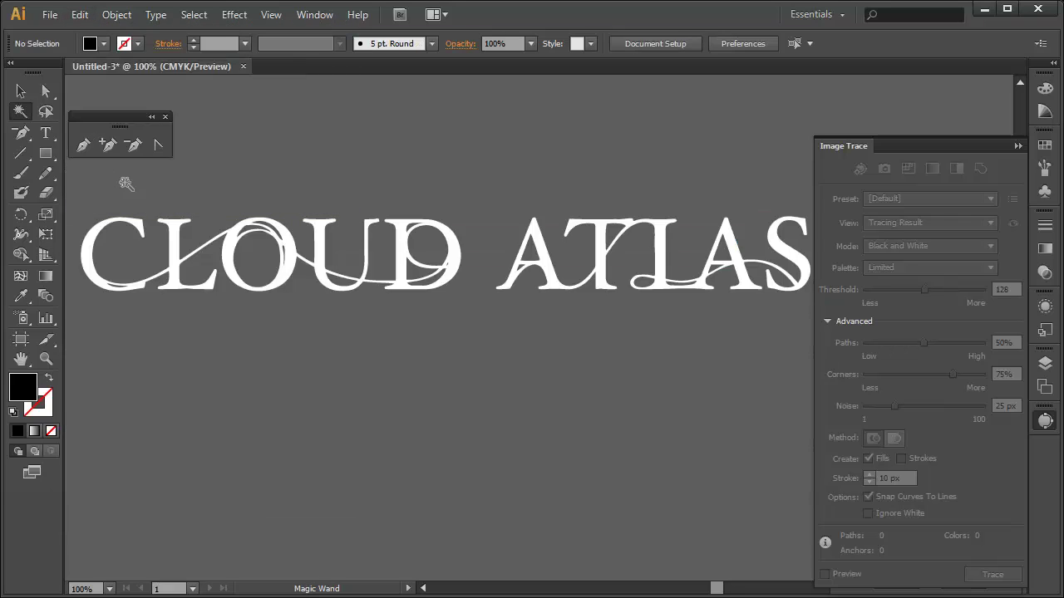
Nudge the white CLOUD ATLAS lettering down slightly and close the Image Trace panel.
{"action": "left_click", "coordinate": [23, 93]}
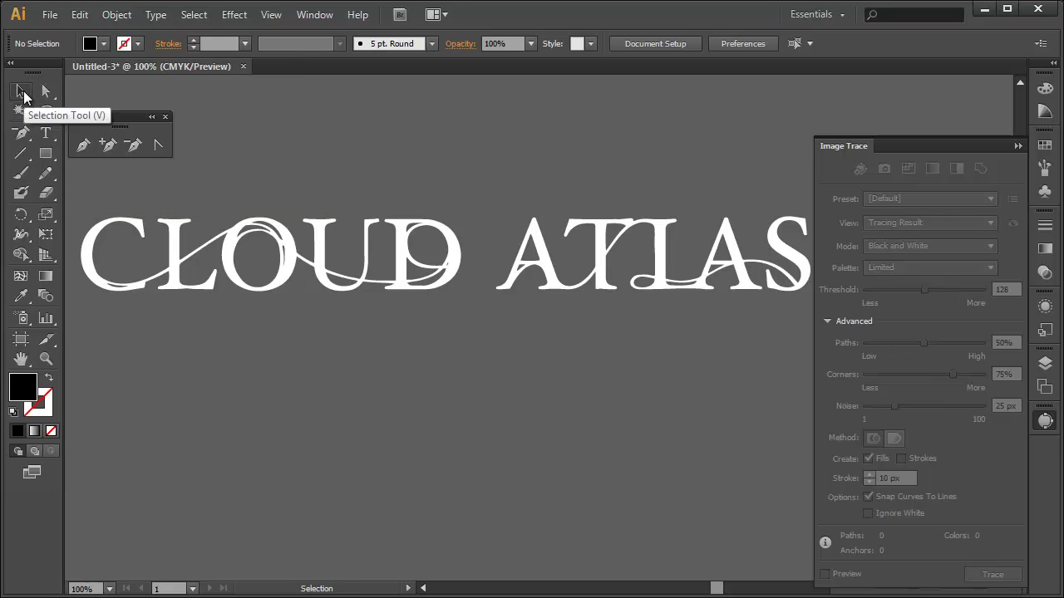
{"action": "left_click_drag", "start_coordinate": [456, 264], "coordinate": [453, 280]}
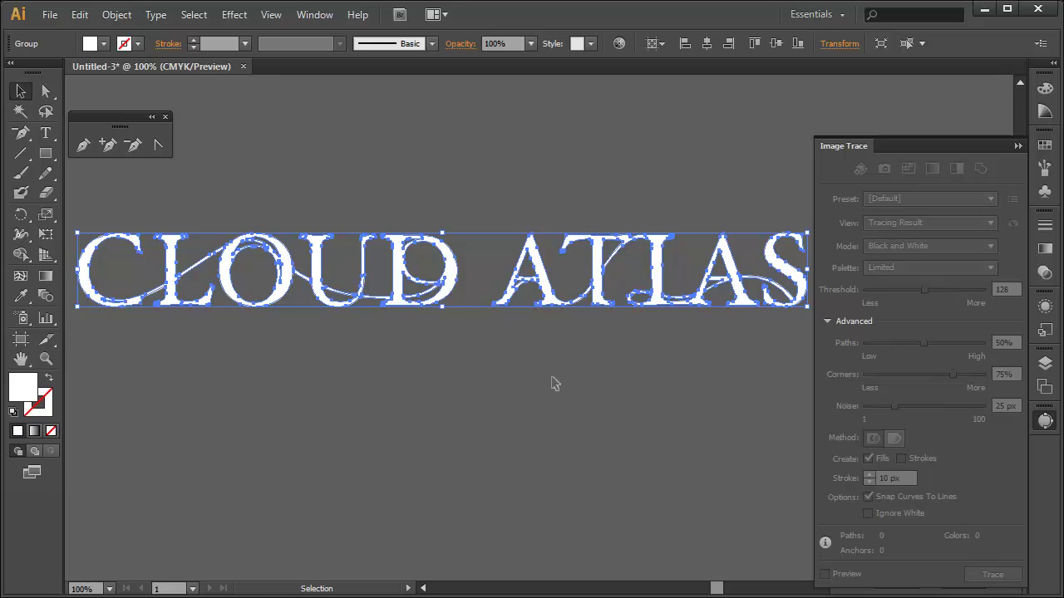
{"action": "left_click", "coordinate": [1047, 422]}
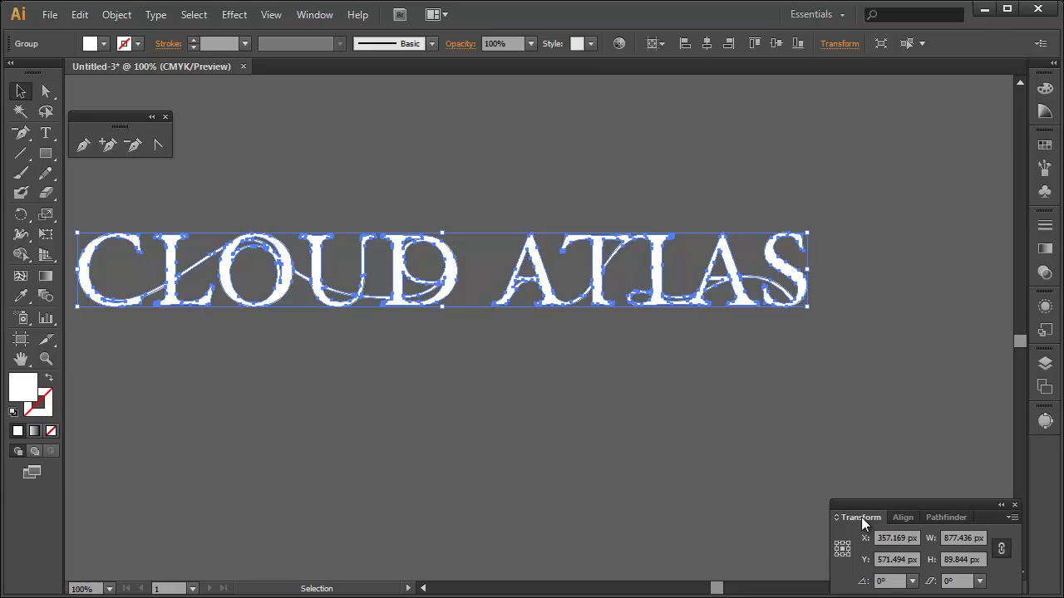
Scale the CLOUD ATLAS lettering to 780 px wide with proportions linked.
{"action": "left_click", "coordinate": [947, 539]}
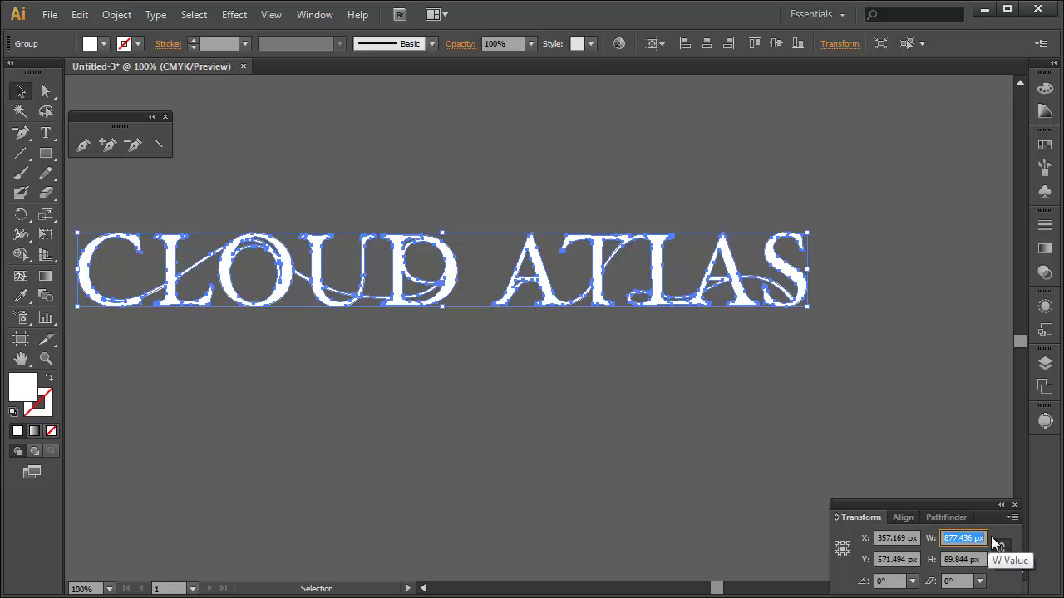
{"action": "type", "text": "780"}
{"action": "key", "text": "Return"}
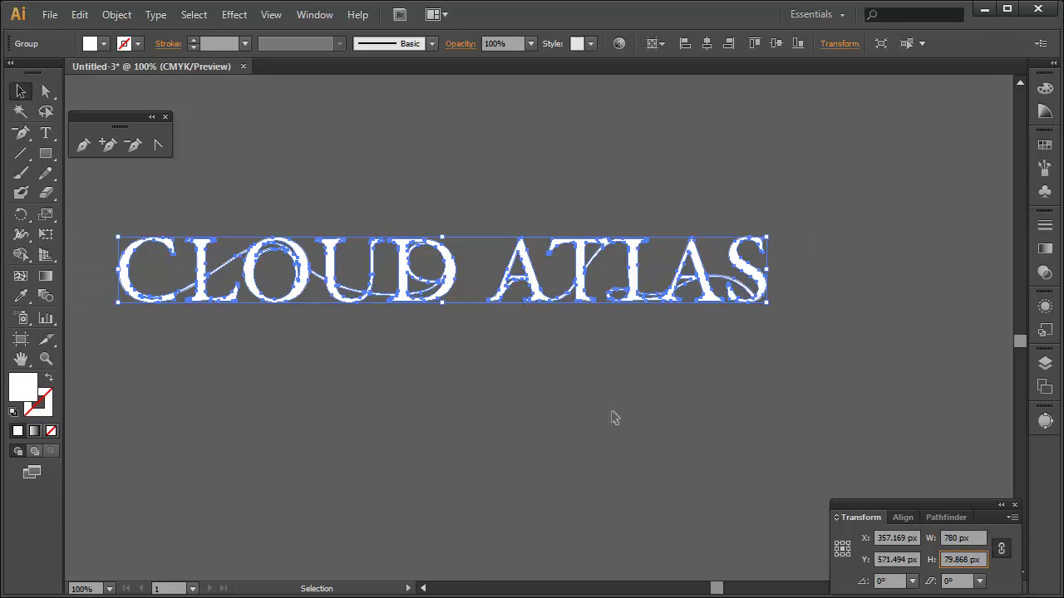
{"action": "left_click", "coordinate": [516, 355]}
Move the lettering onto the artboard and center it vertically at Y 155.
{"action": "scroll", "coordinate": [514, 356], "scroll_direction": "up", "scroll_amount": 3}
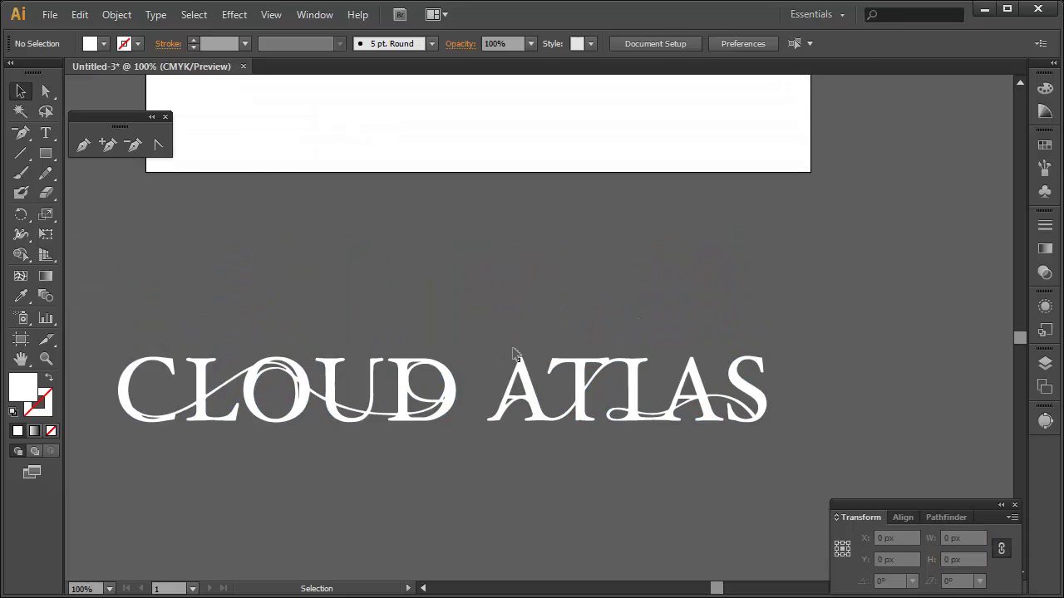
{"action": "scroll", "coordinate": [514, 355], "scroll_direction": "up", "scroll_amount": 2}
{"action": "scroll", "coordinate": [515, 356], "scroll_direction": "up", "scroll_amount": 1}
{"action": "scroll", "coordinate": [512, 352], "scroll_direction": "up", "scroll_amount": 1}
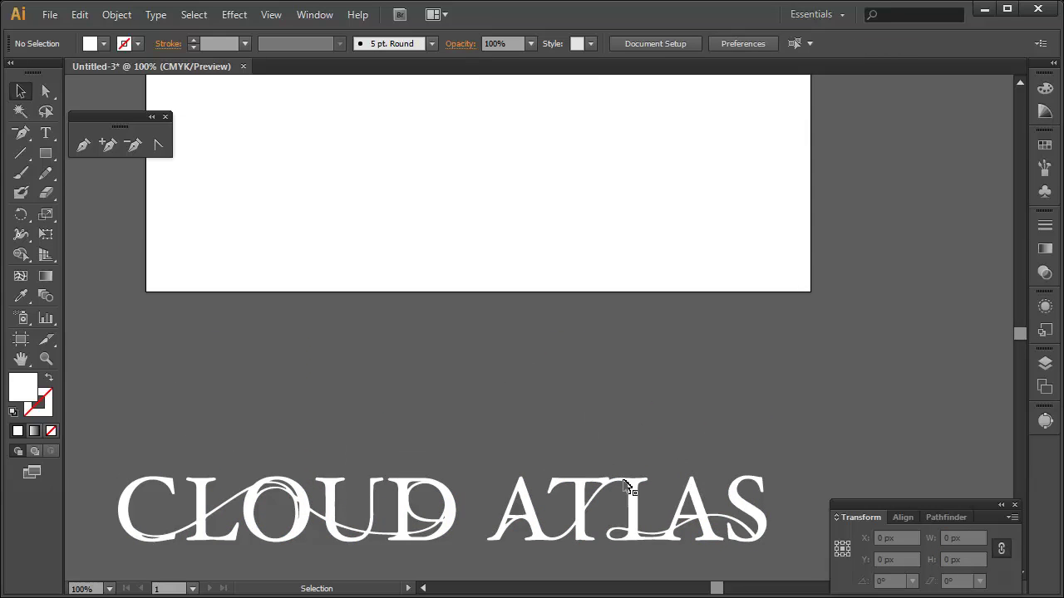
{"action": "left_click_drag", "start_coordinate": [626, 486], "coordinate": [657, 297]}
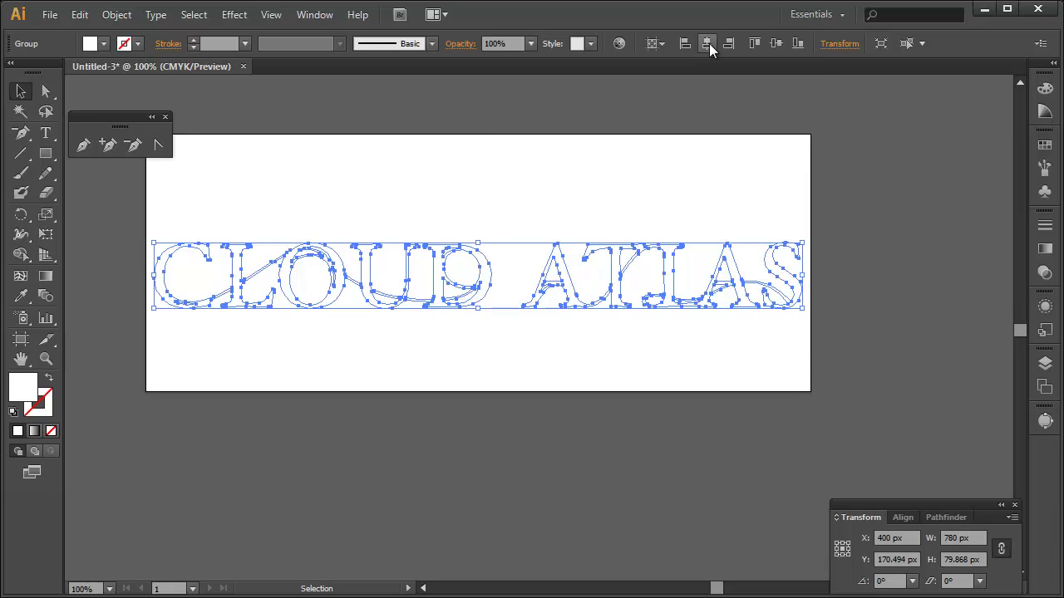
{"action": "left_click", "coordinate": [777, 43]}
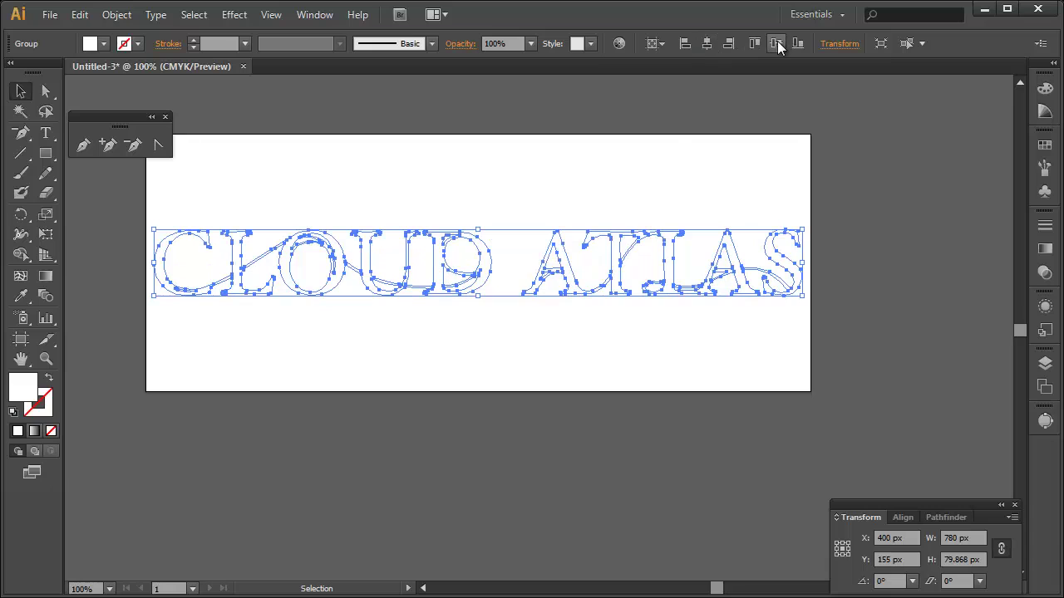
{"action": "left_click", "coordinate": [307, 150]}
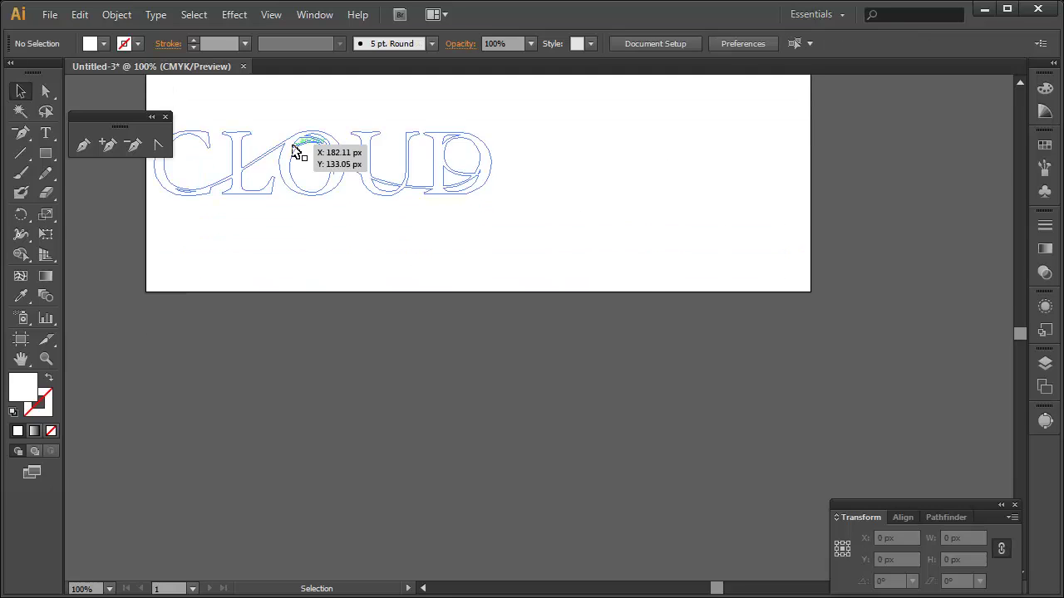
{"action": "left_click", "coordinate": [80, 15]}
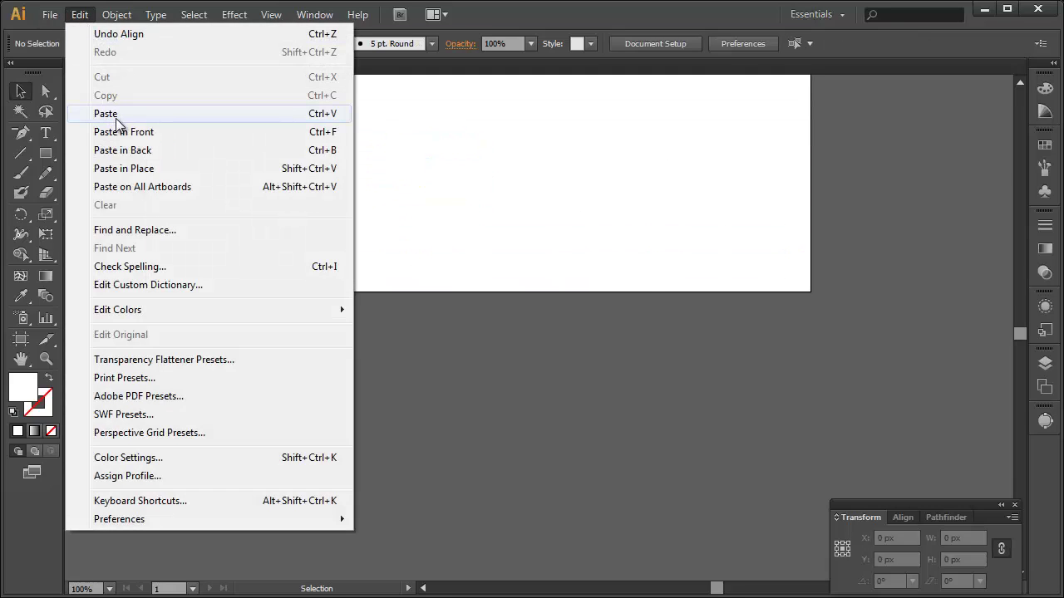
Paste the reference title image again and sample the pale mint colour from its letter O.
{"action": "left_click", "coordinate": [106, 113]}
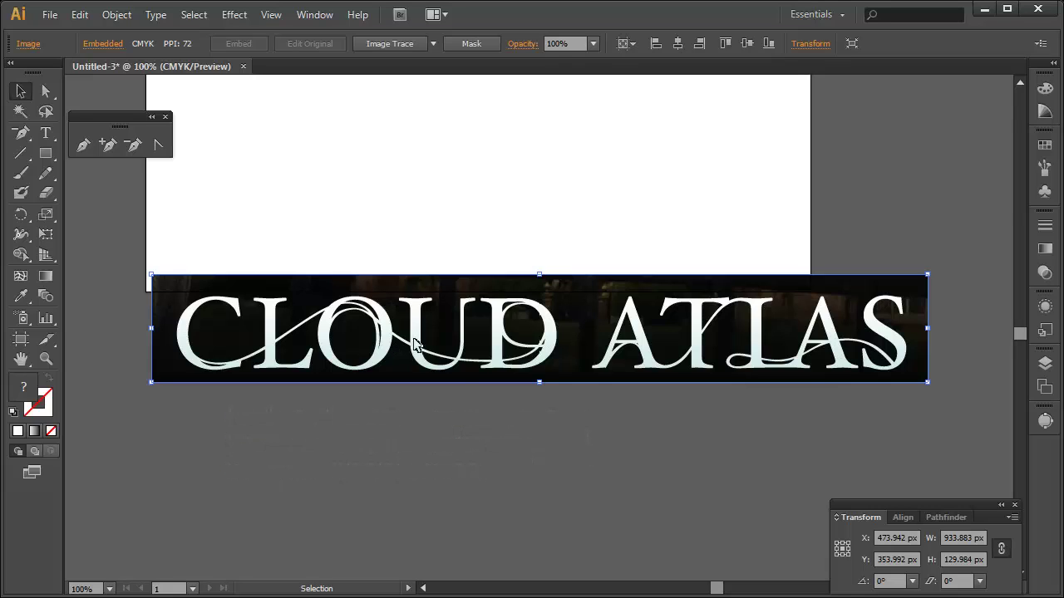
{"action": "left_click_drag", "start_coordinate": [412, 345], "coordinate": [340, 374]}
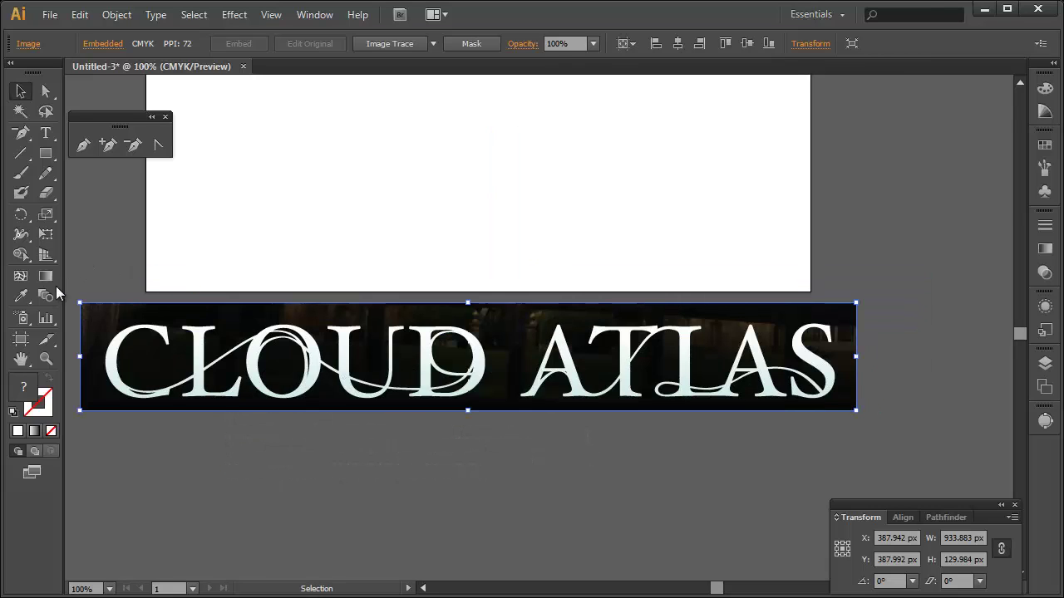
{"action": "left_click", "coordinate": [21, 296]}
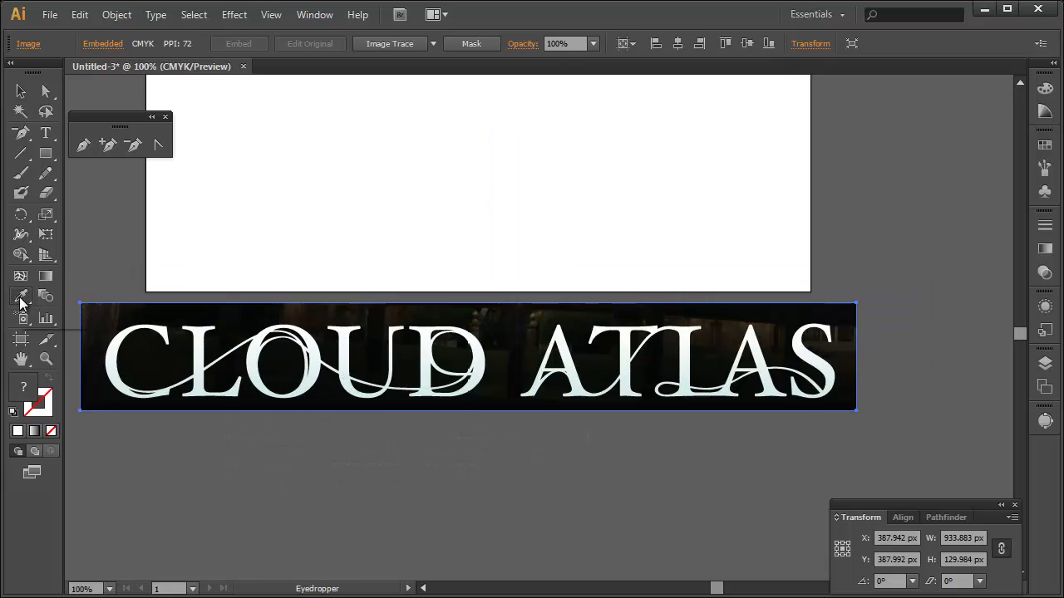
{"action": "left_click", "coordinate": [302, 388]}
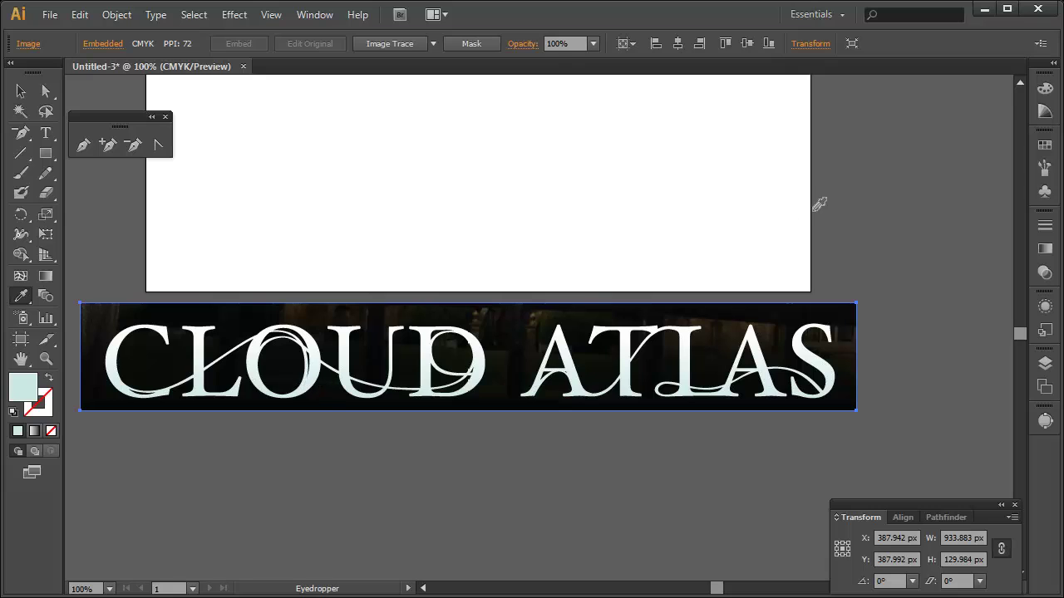
Save the mint colour C=20 M=0 Y=12 K=0 as a swatch and sample black as fill.
{"action": "left_click", "coordinate": [1045, 145]}
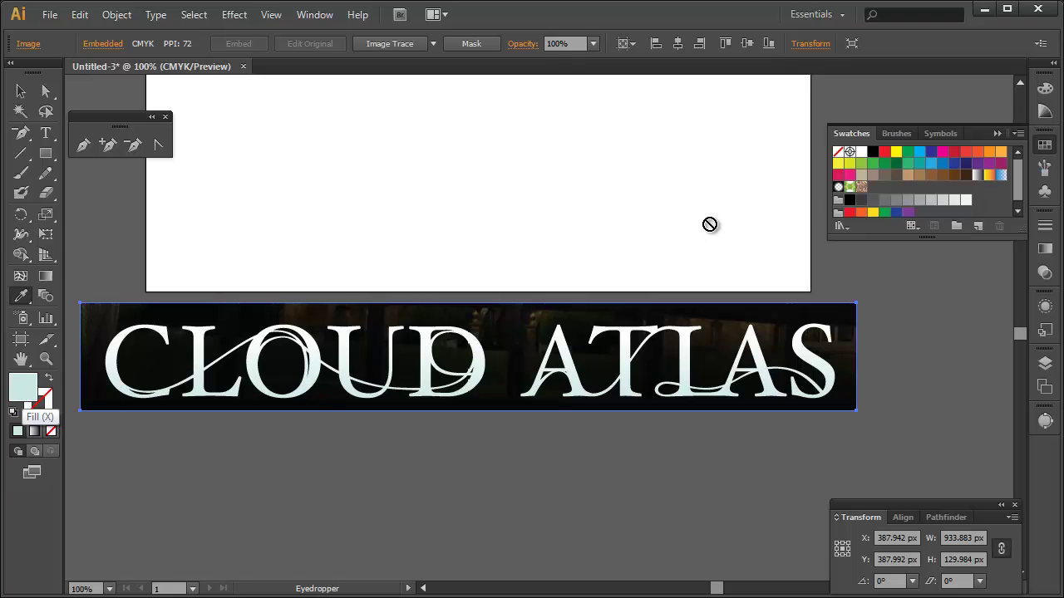
{"action": "left_click_drag", "start_coordinate": [436, 295], "coordinate": [875, 189]}
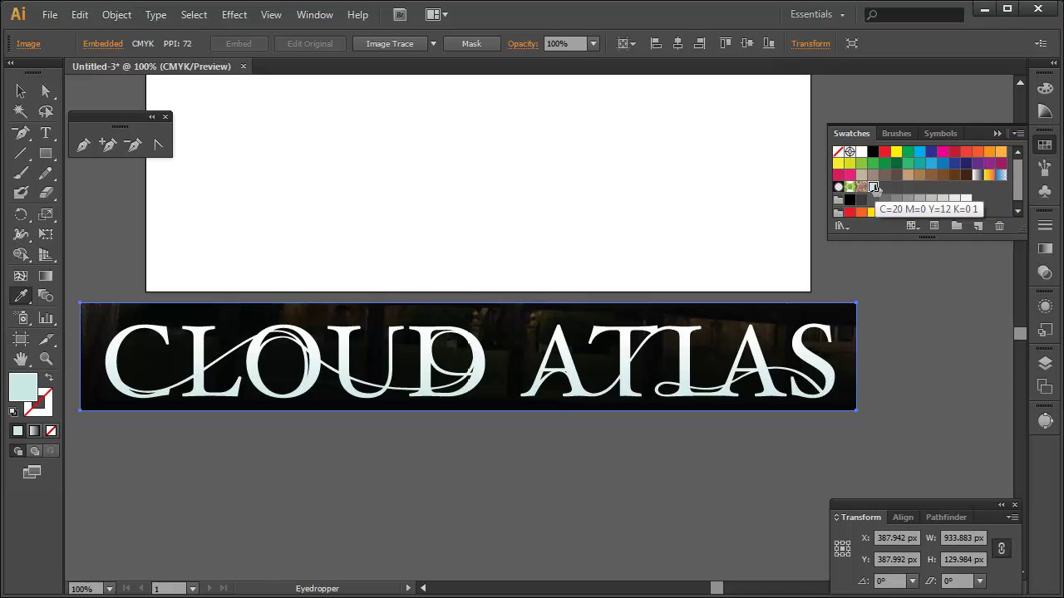
{"action": "left_click", "coordinate": [1044, 146]}
{"action": "left_click", "coordinate": [729, 361]}
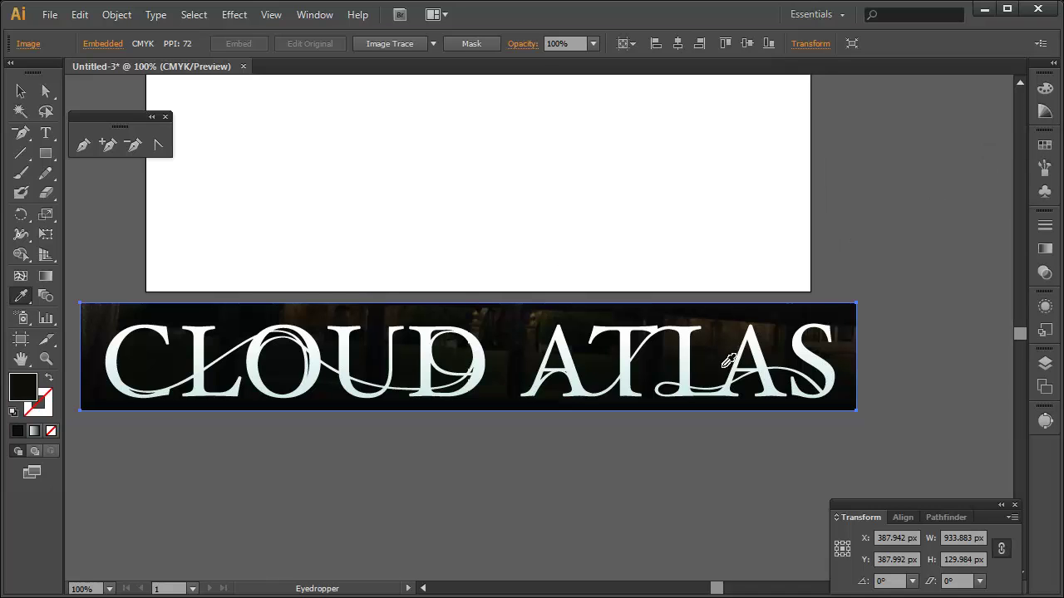
{"action": "left_click", "coordinate": [21, 92]}
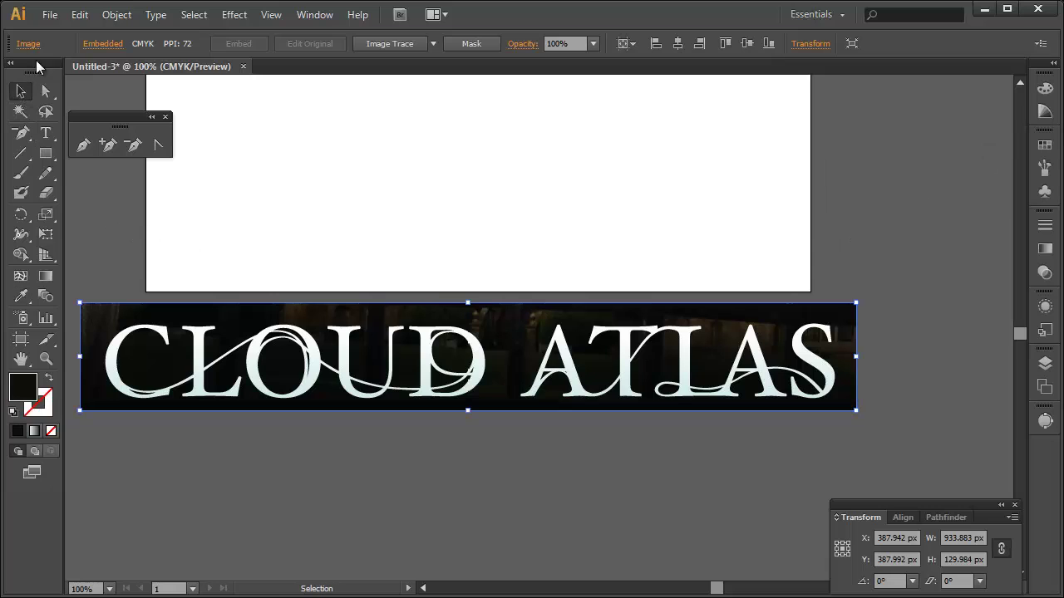
{"action": "left_click", "coordinate": [80, 14]}
Clear the reference image and give the CLOUD ATLAS outline group a black stroke.
{"action": "left_click", "coordinate": [124, 205]}
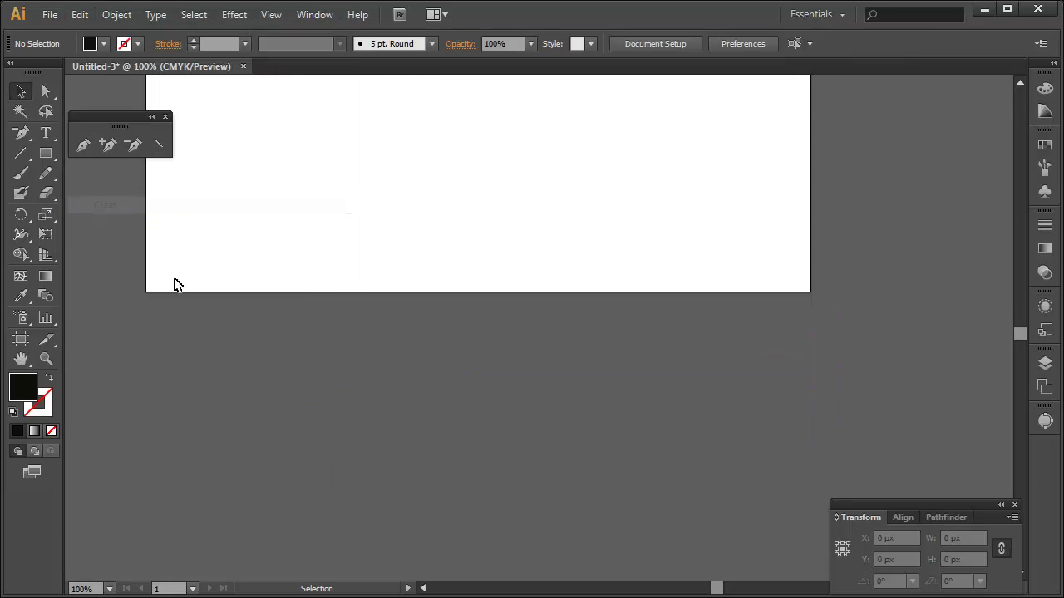
{"action": "left_click", "coordinate": [341, 288]}
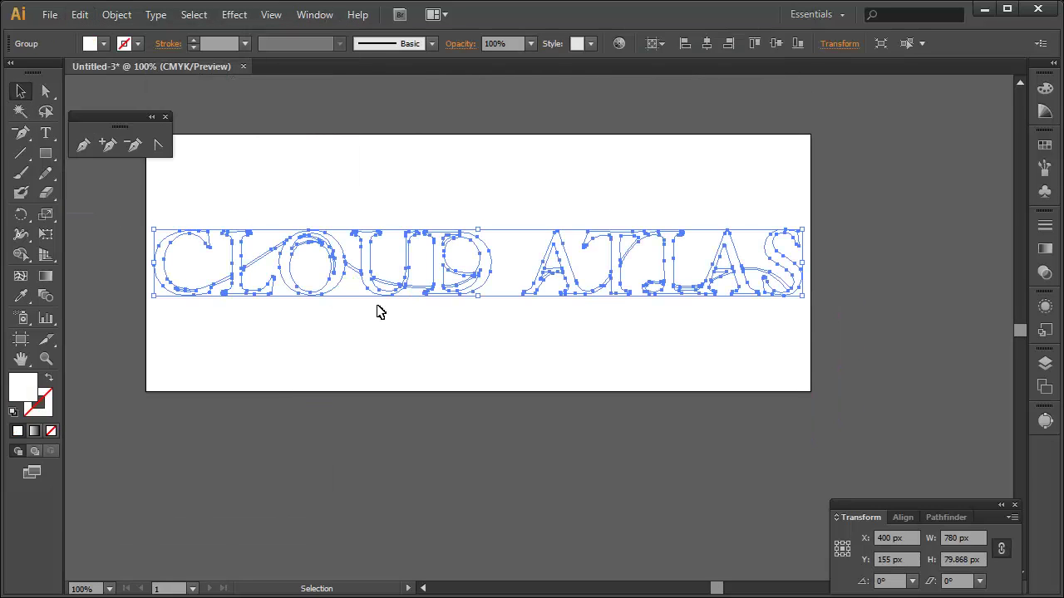
{"action": "scroll", "coordinate": [395, 311], "scroll_direction": "up", "scroll_amount": 1}
{"action": "scroll", "coordinate": [397, 304], "scroll_direction": "up", "scroll_amount": 1}
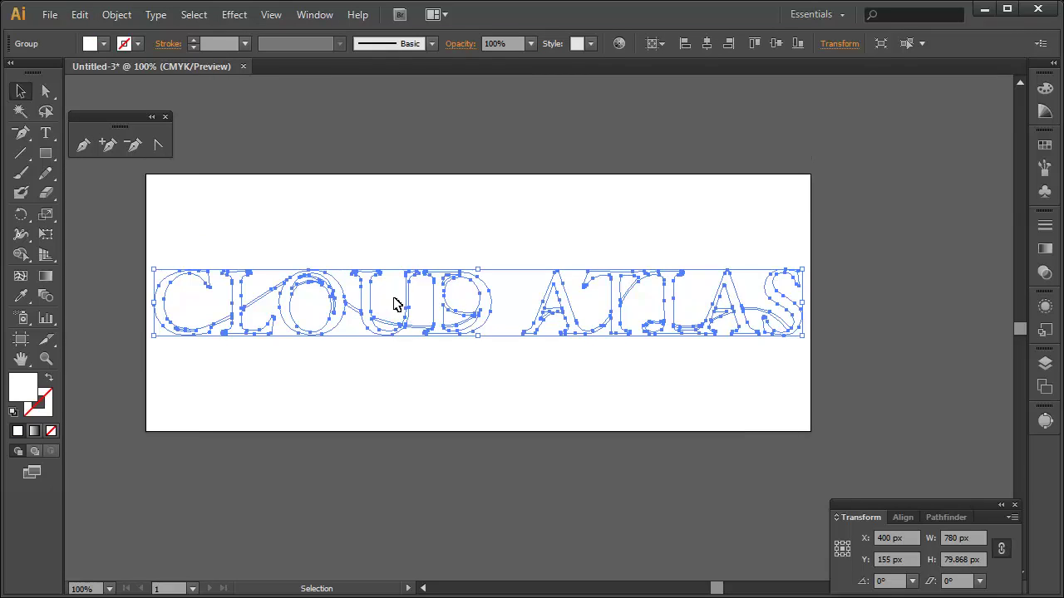
{"action": "scroll", "coordinate": [397, 282], "scroll_direction": "up", "scroll_amount": 1}
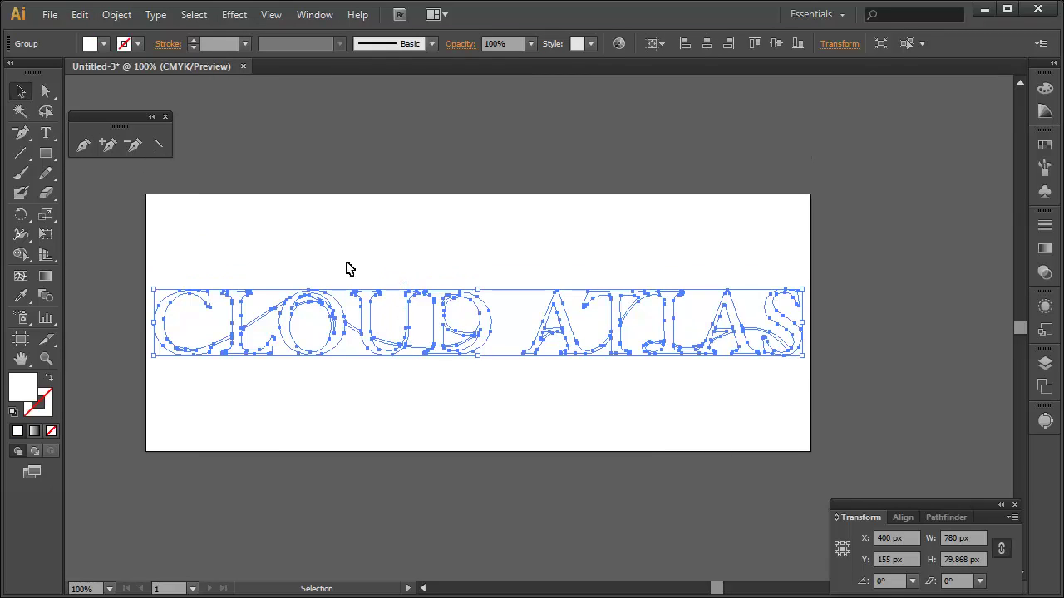
{"action": "left_click", "coordinate": [139, 45]}
{"action": "left_click", "coordinate": [46, 72]}
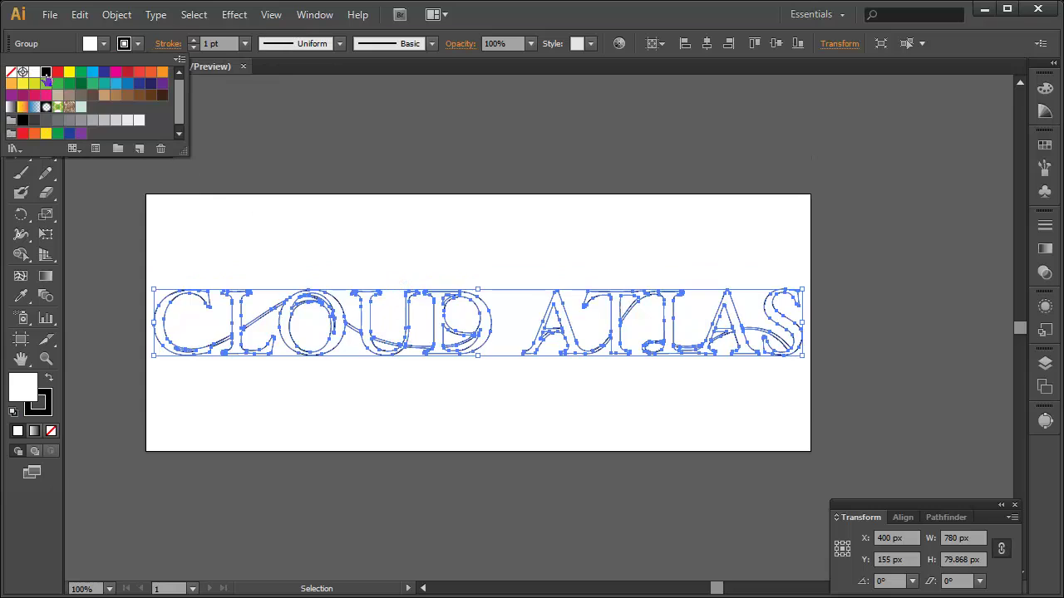
Align the 1 pt stroke to the outside and give it round joins.
{"action": "left_click", "coordinate": [169, 45]}
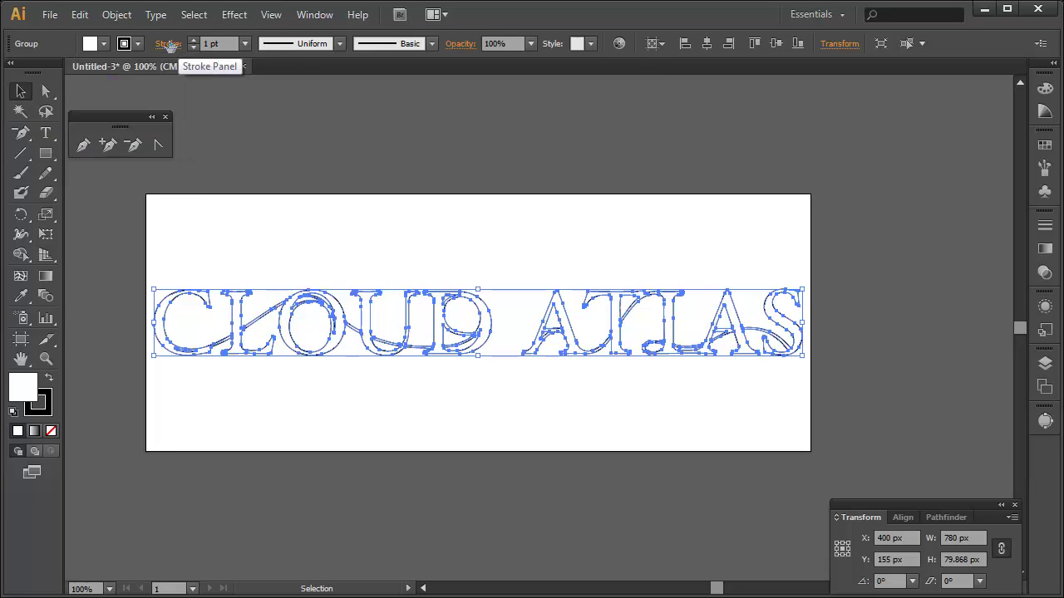
{"action": "left_click", "coordinate": [170, 45]}
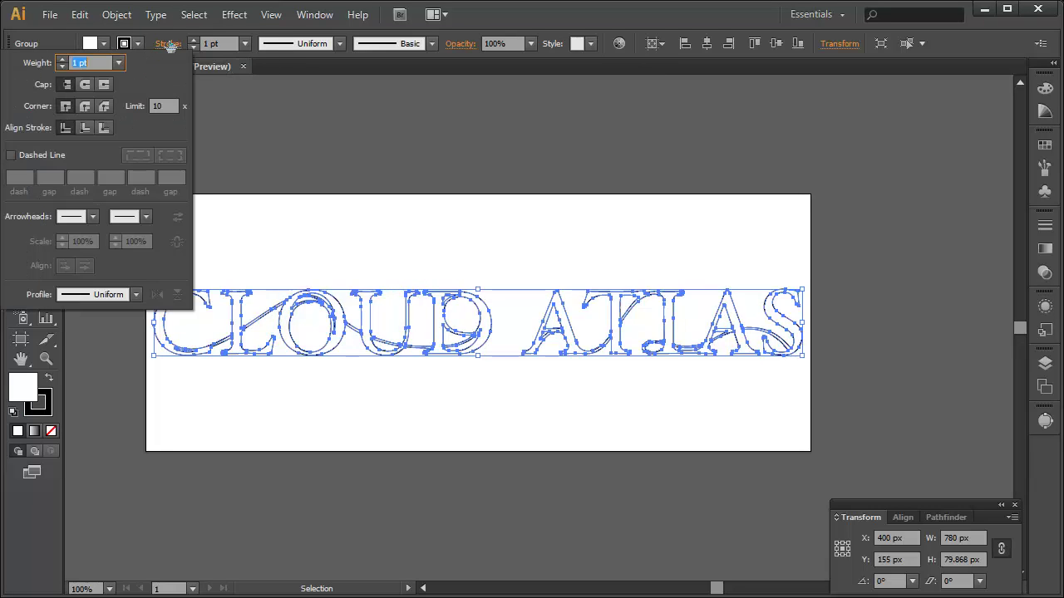
{"action": "left_click", "coordinate": [104, 128]}
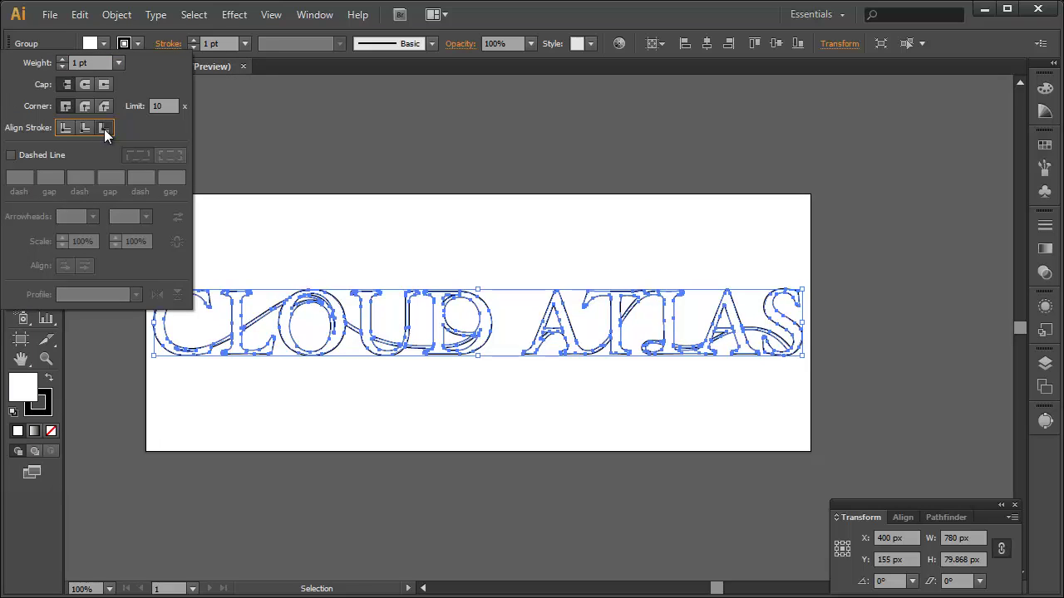
{"action": "left_click", "coordinate": [66, 128]}
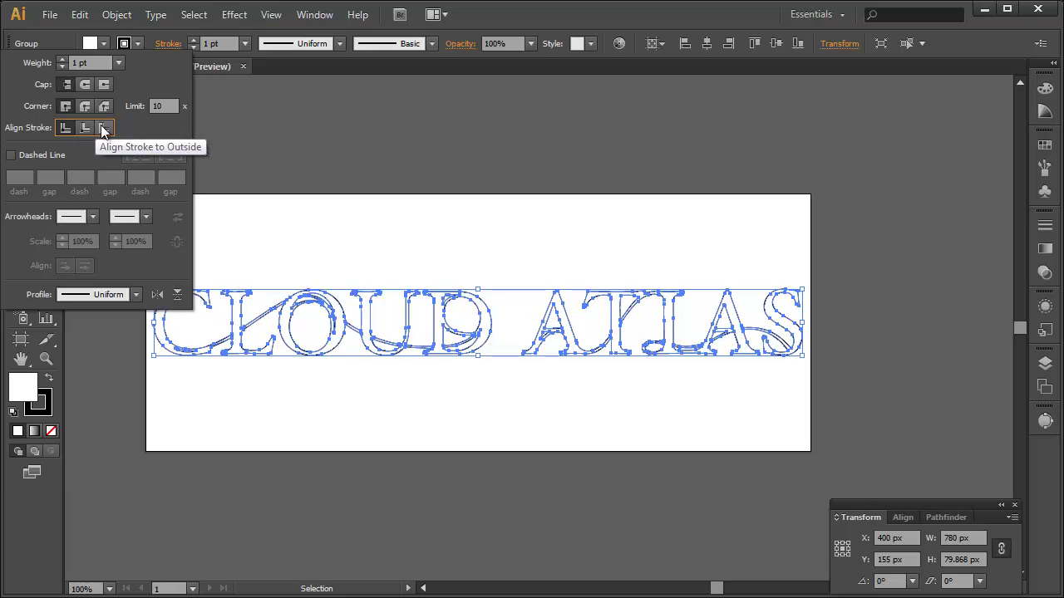
{"action": "left_click", "coordinate": [103, 129]}
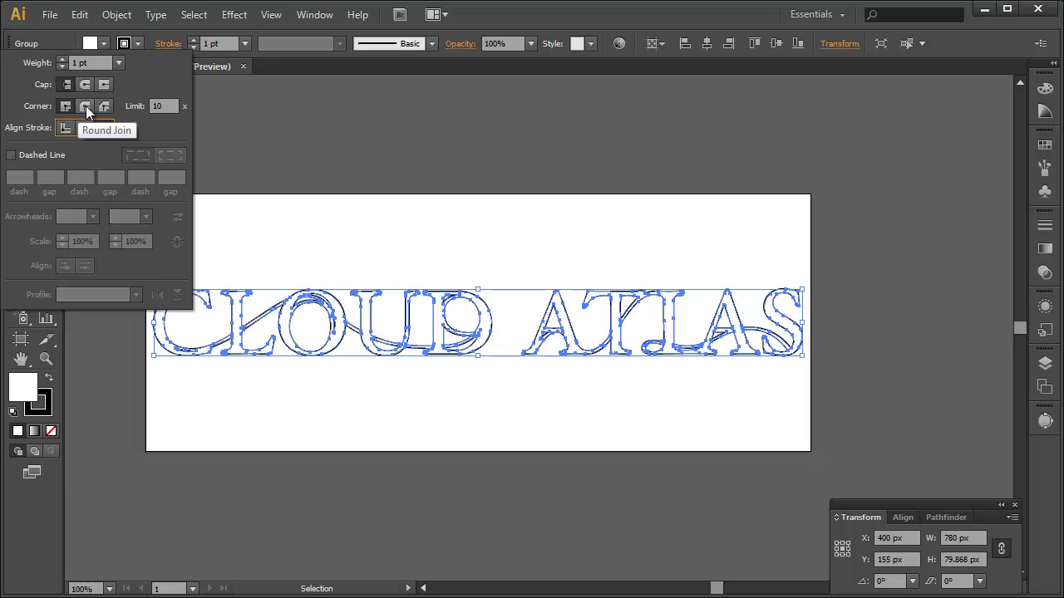
{"action": "left_click", "coordinate": [86, 108]}
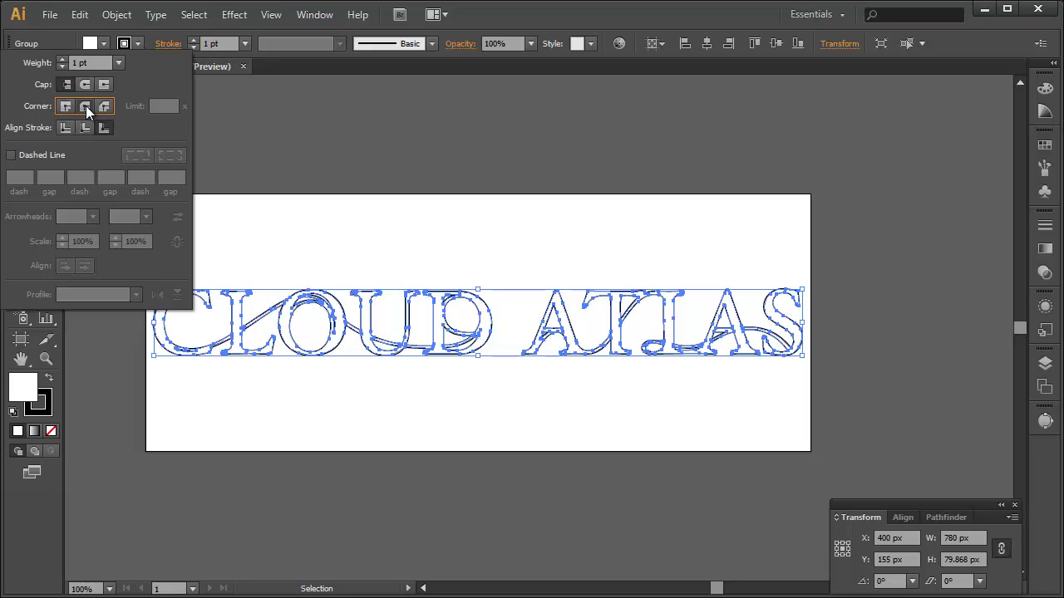
{"action": "left_click", "coordinate": [267, 134]}
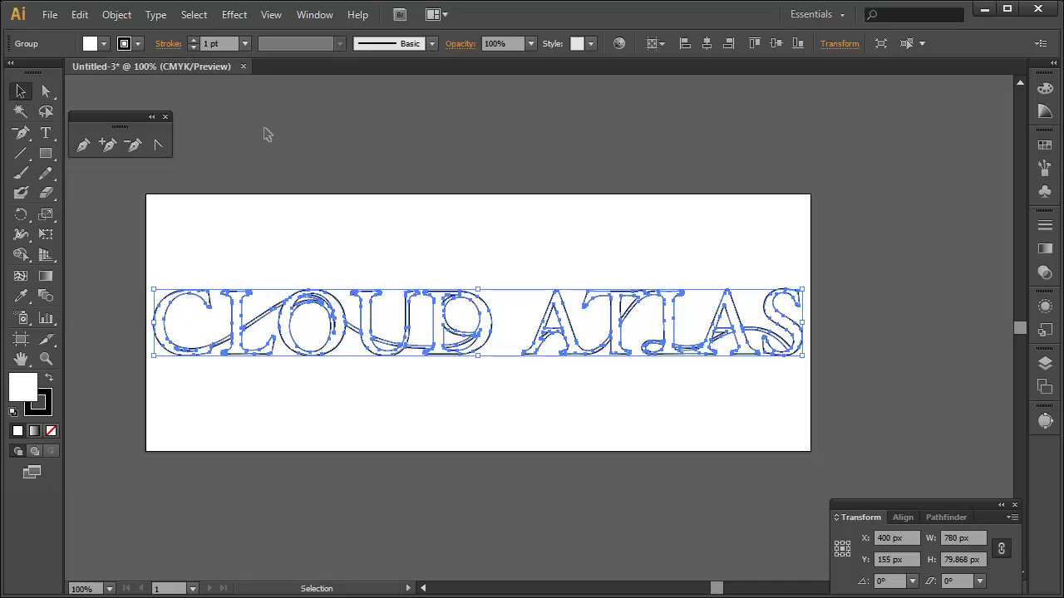
{"action": "left_click", "coordinate": [267, 134]}
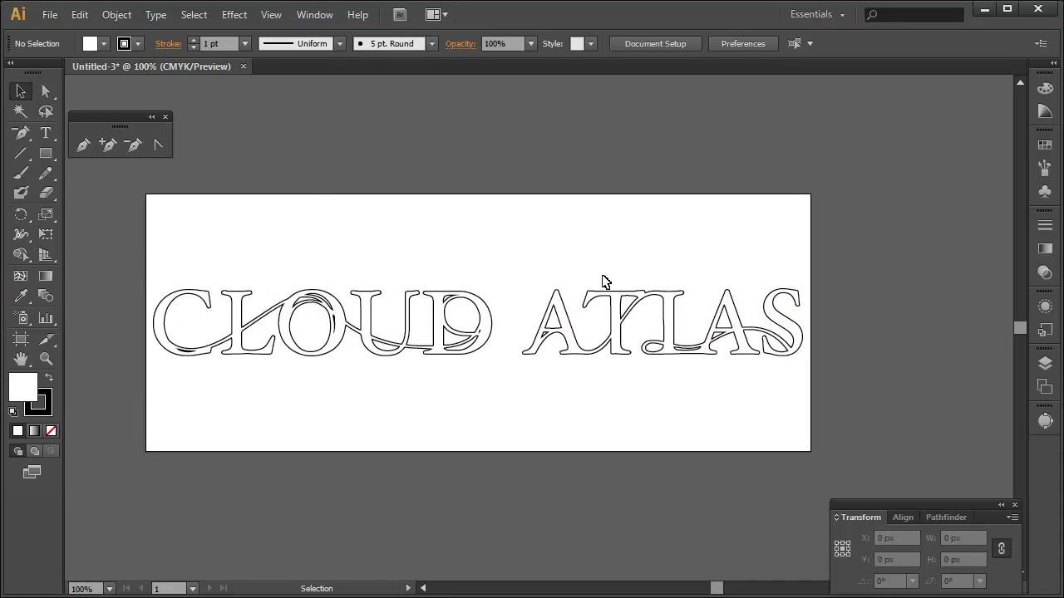
Select all CLOUD ATLAS outlines and give them a linear gradient at a -90° angle.
{"action": "left_click_drag", "start_coordinate": [116, 264], "coordinate": [849, 378]}
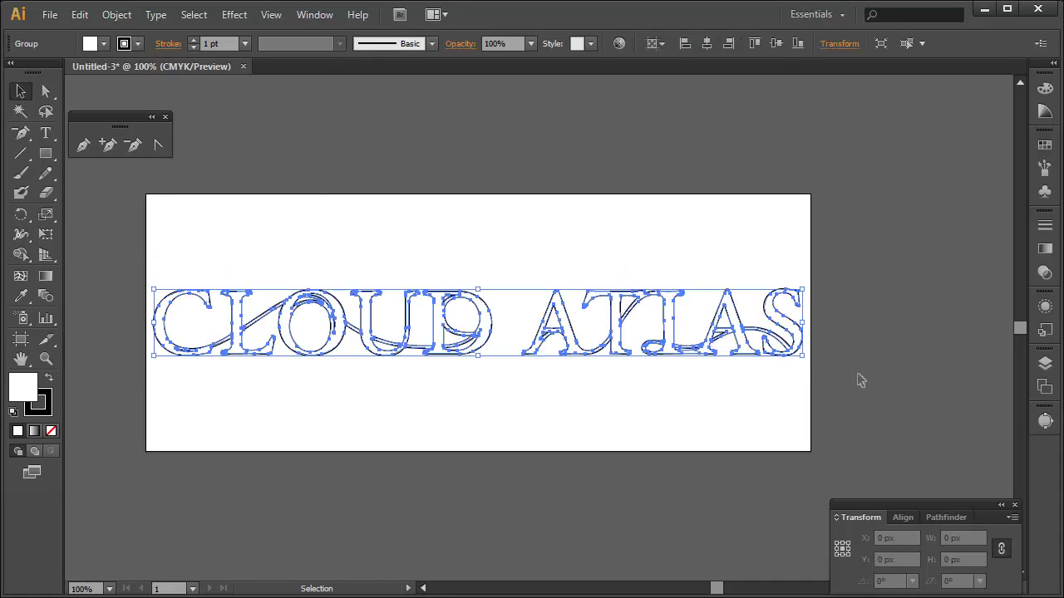
{"action": "left_click", "coordinate": [1044, 248]}
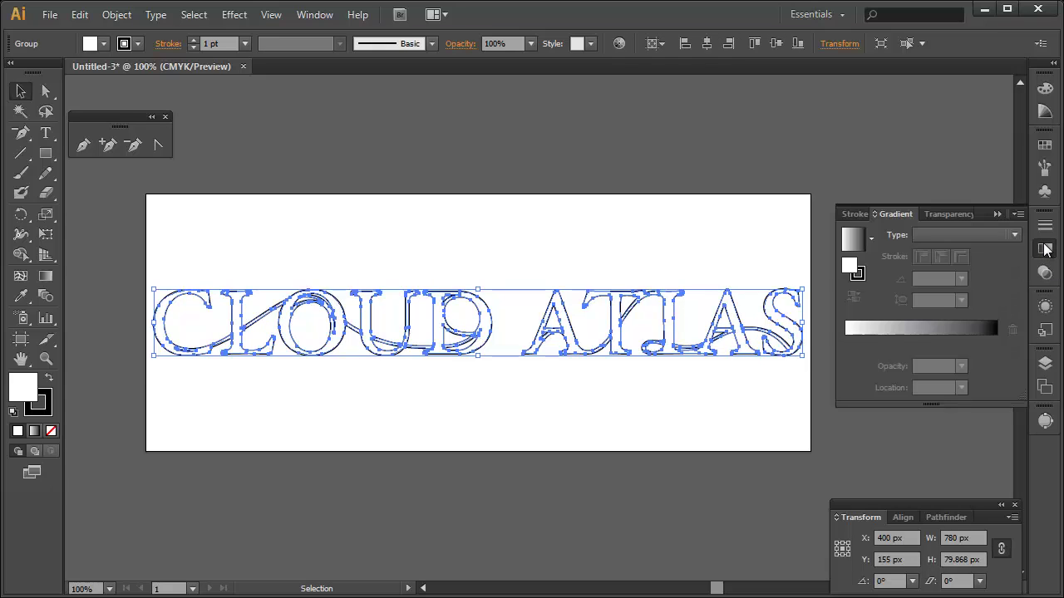
{"action": "left_click", "coordinate": [310, 25]}
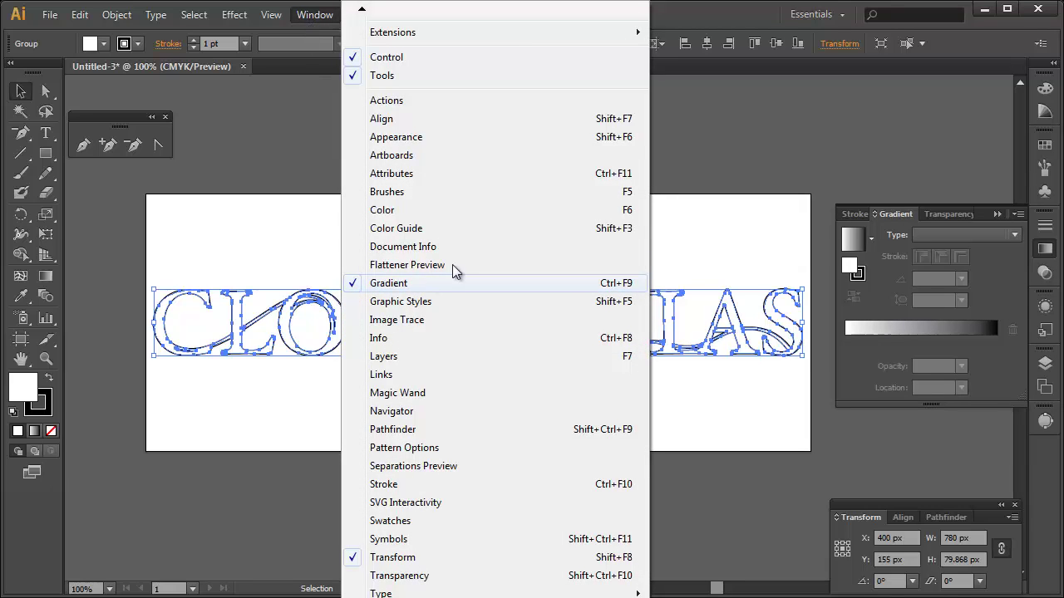
{"action": "left_click", "coordinate": [726, 32]}
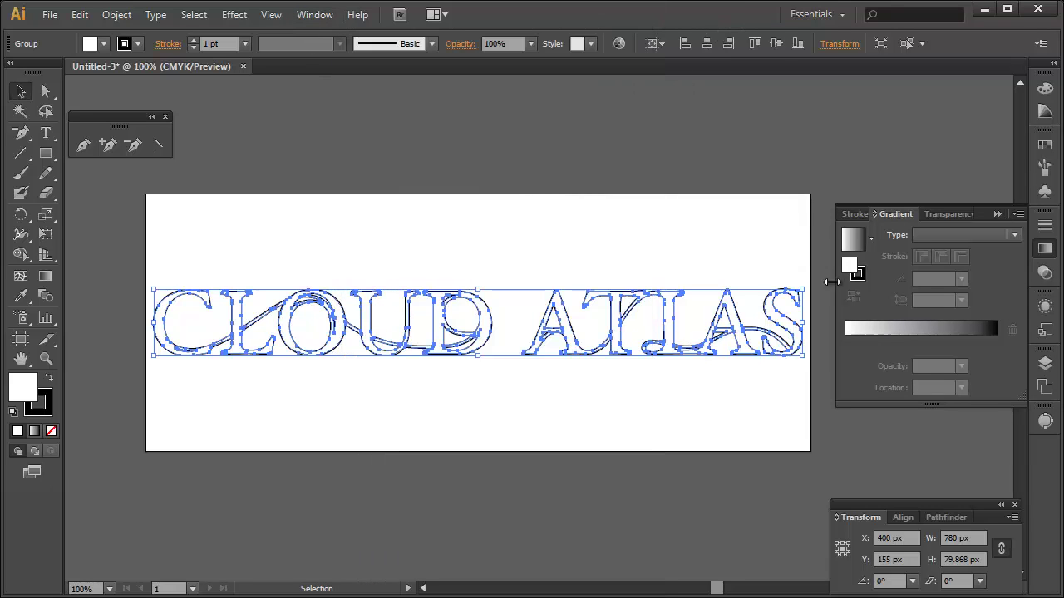
{"action": "left_click", "coordinate": [1014, 237]}
{"action": "left_click", "coordinate": [943, 252]}
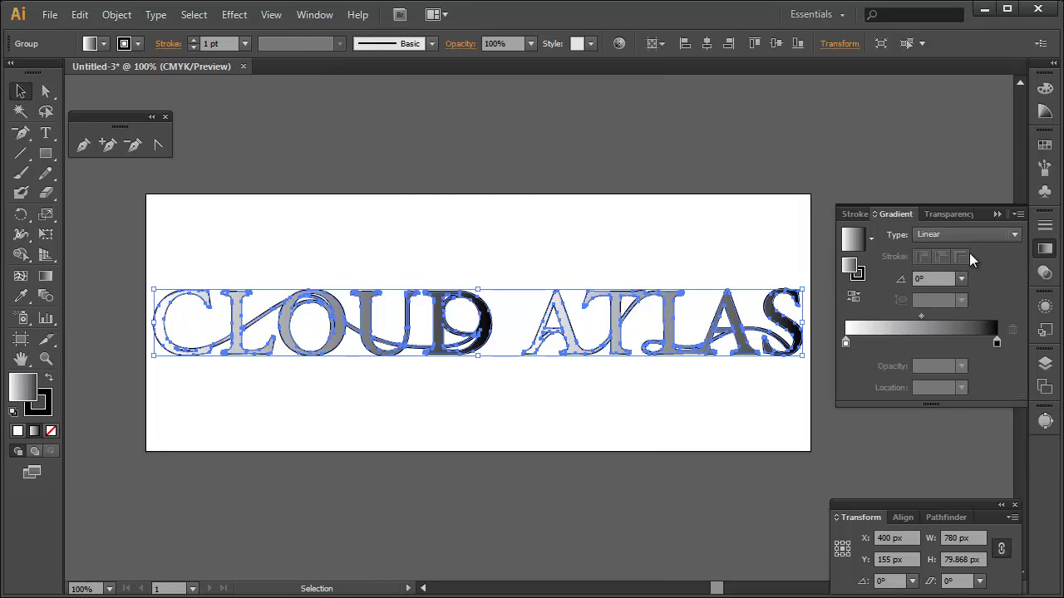
{"action": "left_click", "coordinate": [962, 280]}
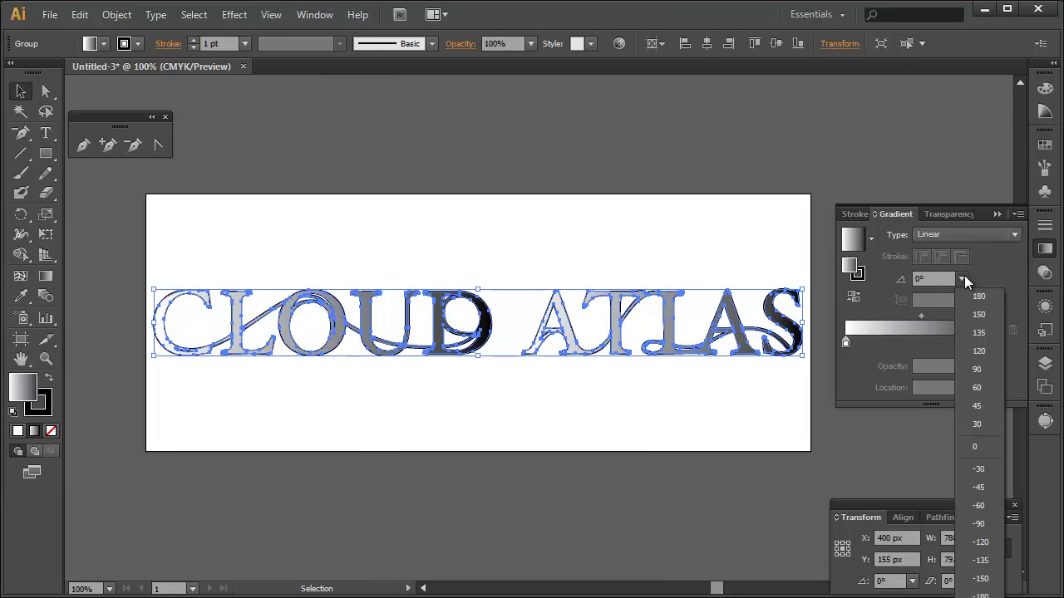
{"action": "left_click", "coordinate": [979, 524]}
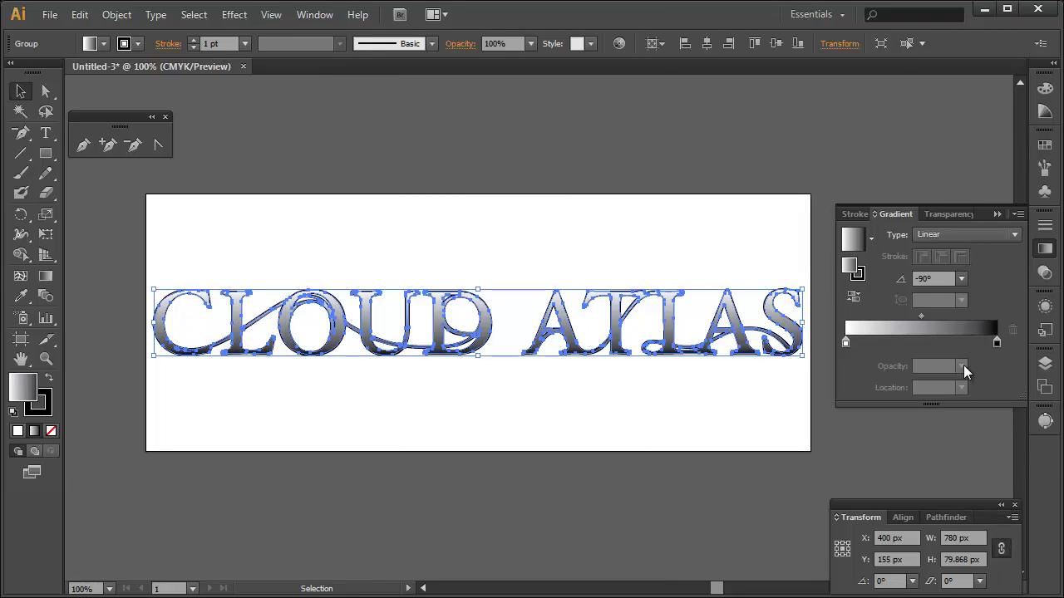
Set the gradient's end stop to pale mint, then deselect to check the white-to-mint fade.
{"action": "double_click", "coordinate": [997, 343]}
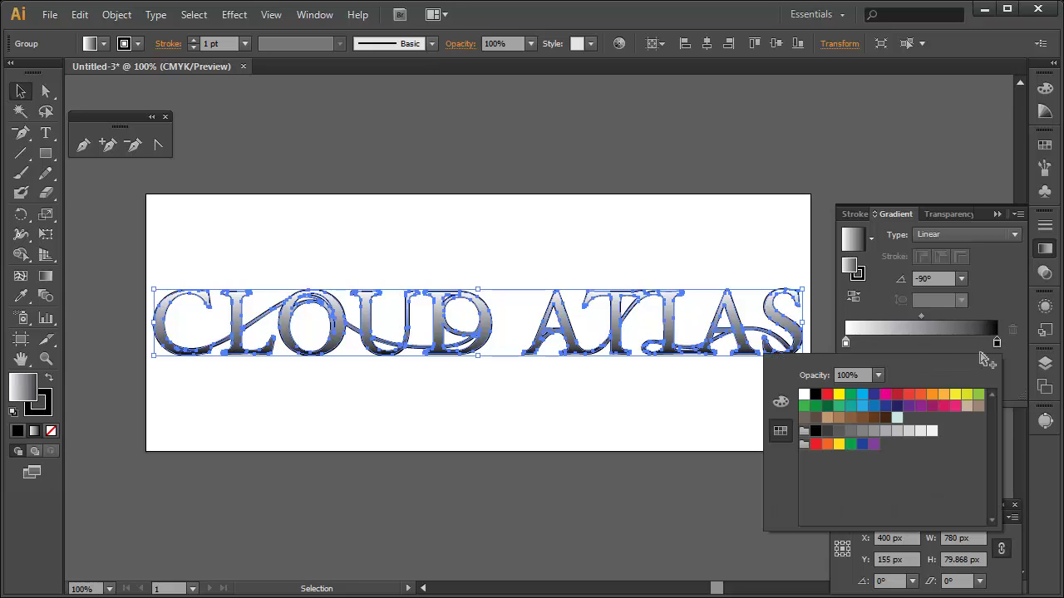
{"action": "left_click", "coordinate": [898, 418]}
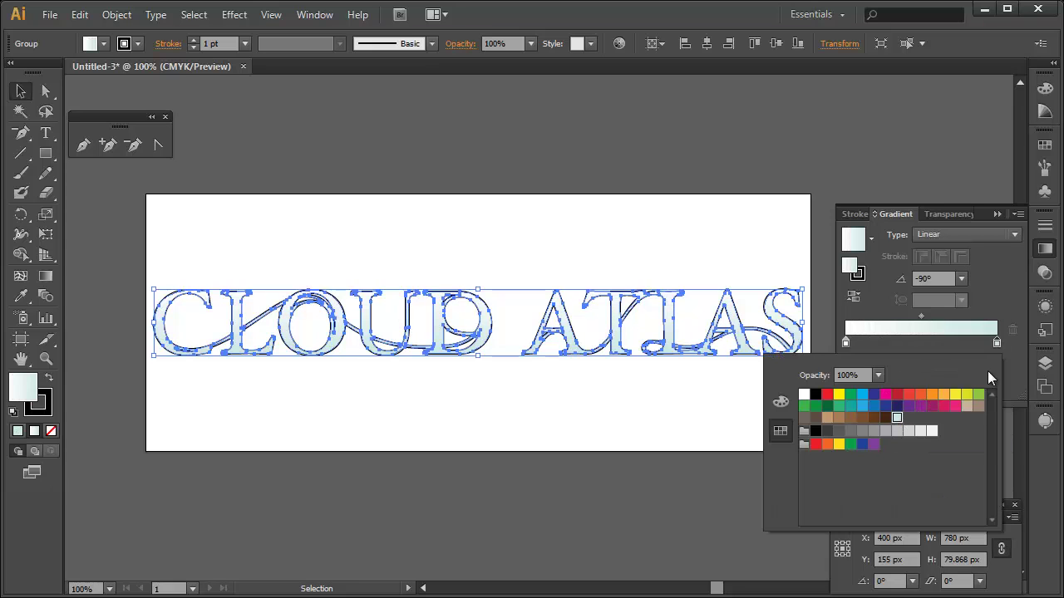
{"action": "left_click", "coordinate": [997, 346]}
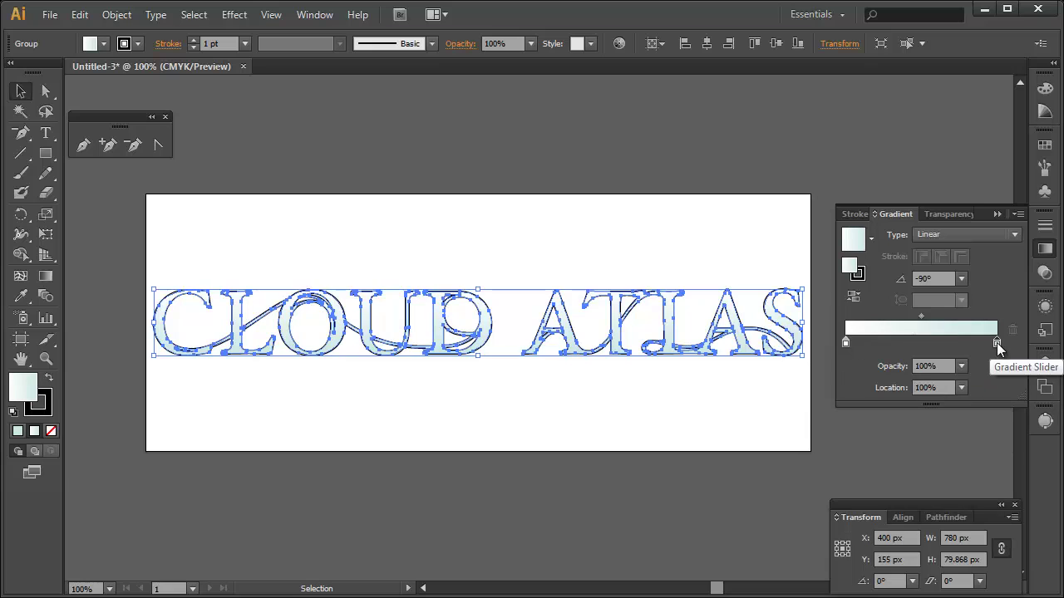
{"action": "left_click", "coordinate": [1044, 248]}
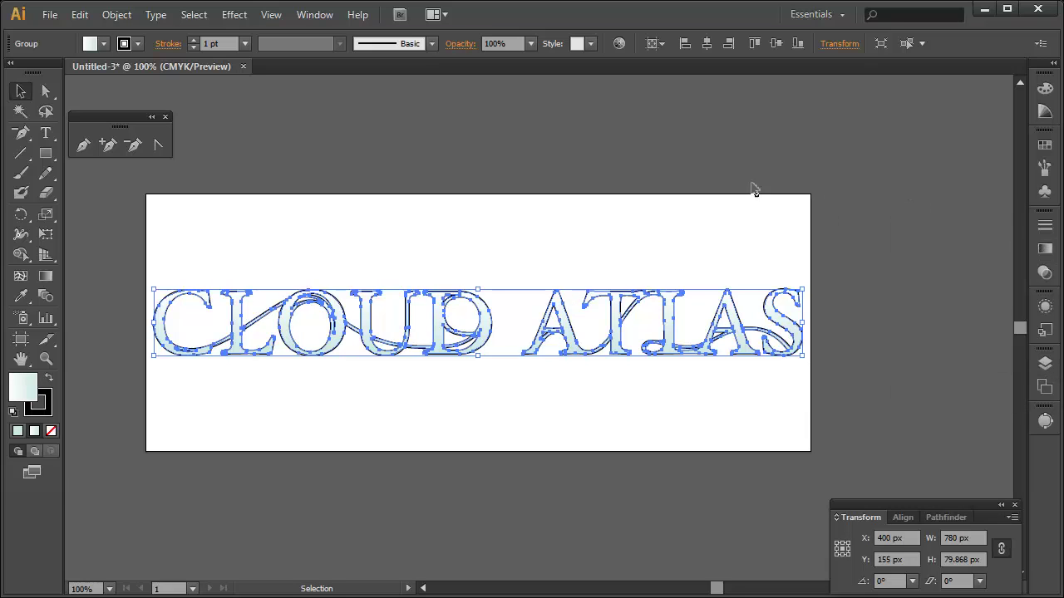
{"action": "left_click", "coordinate": [636, 180]}
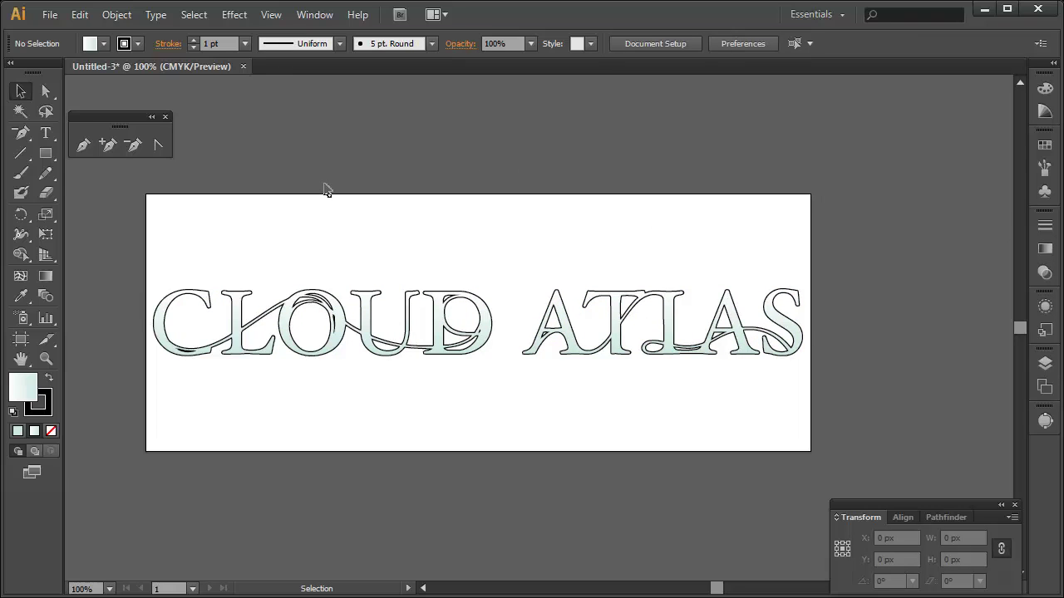
{"action": "left_click", "coordinate": [50, 14]}
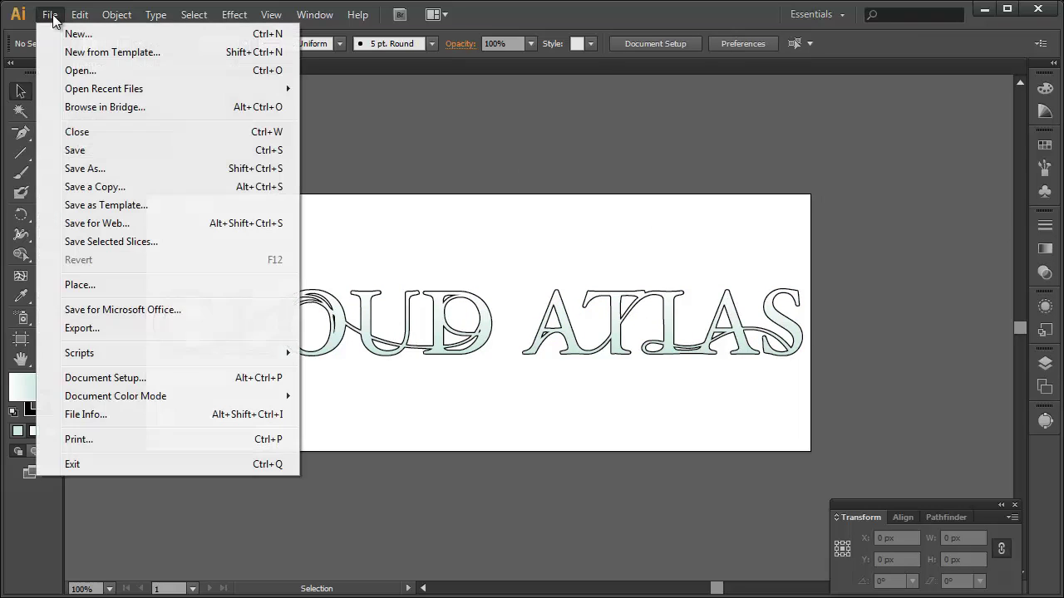
{"action": "left_click", "coordinate": [181, 227]}
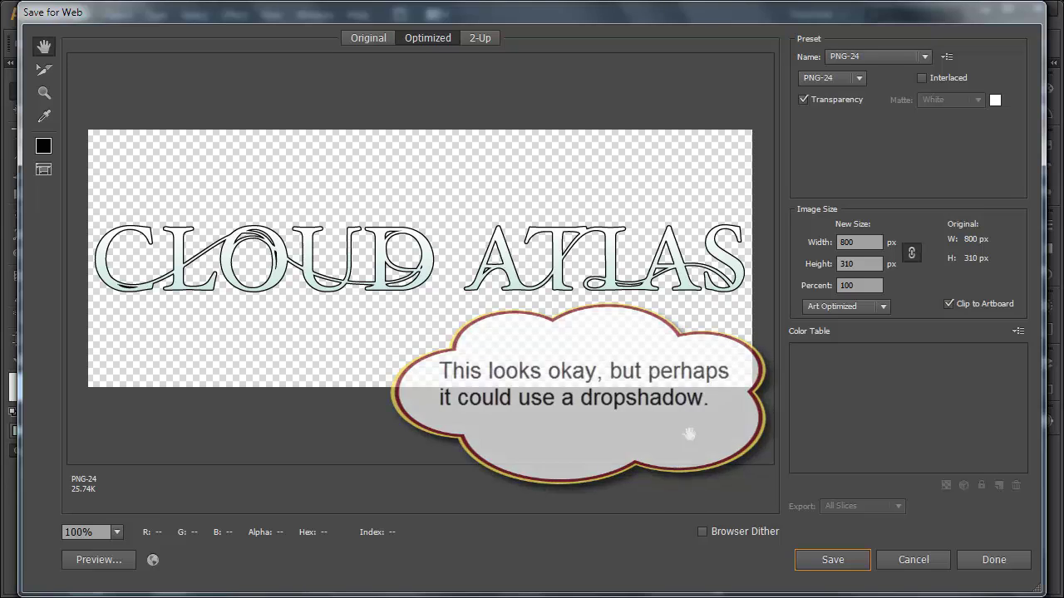
{"action": "left_click", "coordinate": [910, 561]}
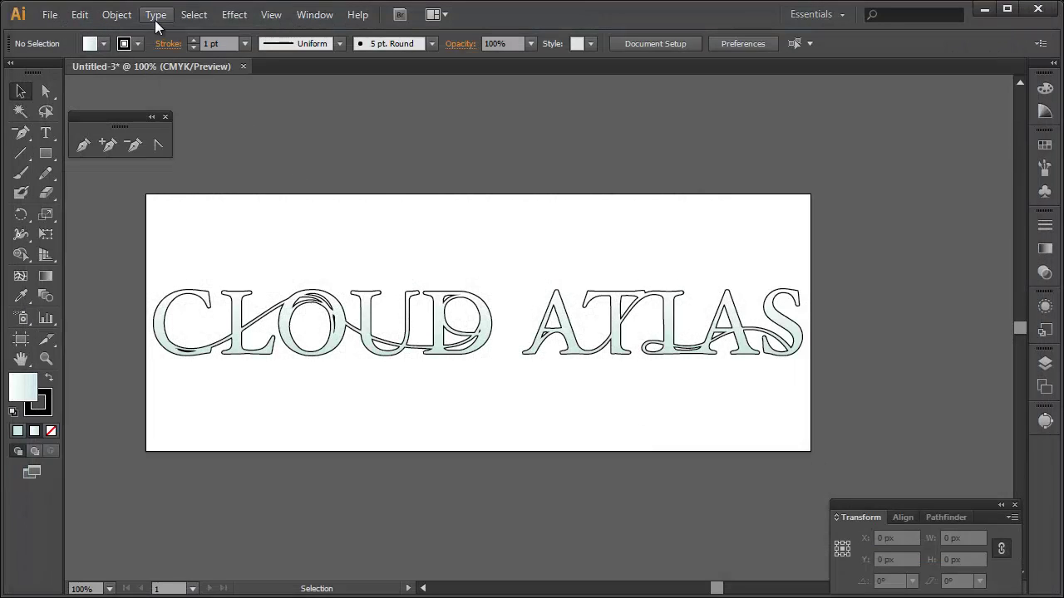
Select the CLOUD ATLAS group and start a Drop Shadow with 4 px offsets and Preview on.
{"action": "left_click", "coordinate": [380, 305]}
{"action": "left_click", "coordinate": [234, 14]}
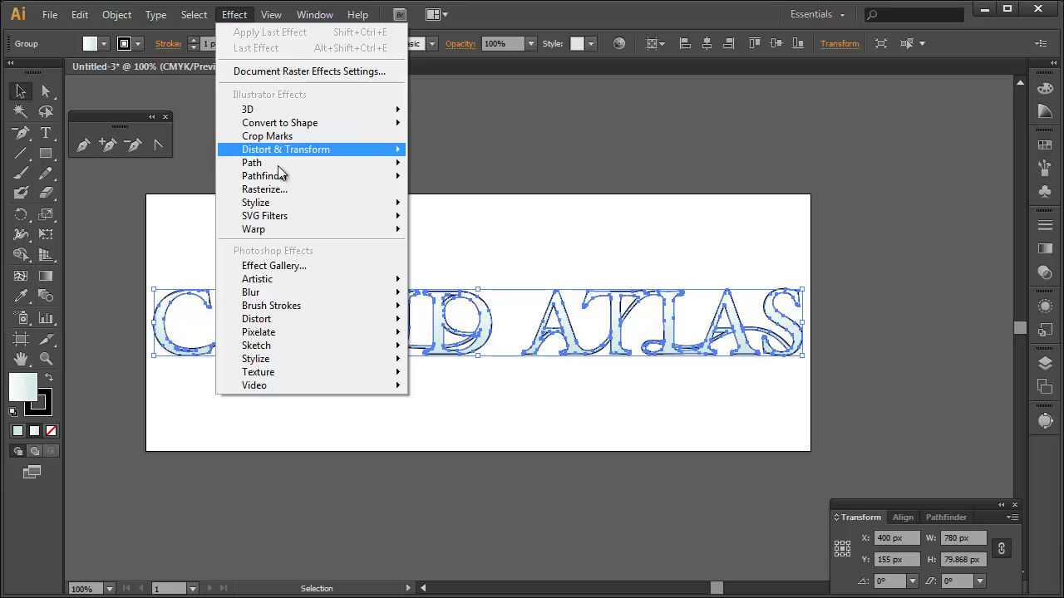
{"action": "mouse_move", "coordinate": [256, 202]}
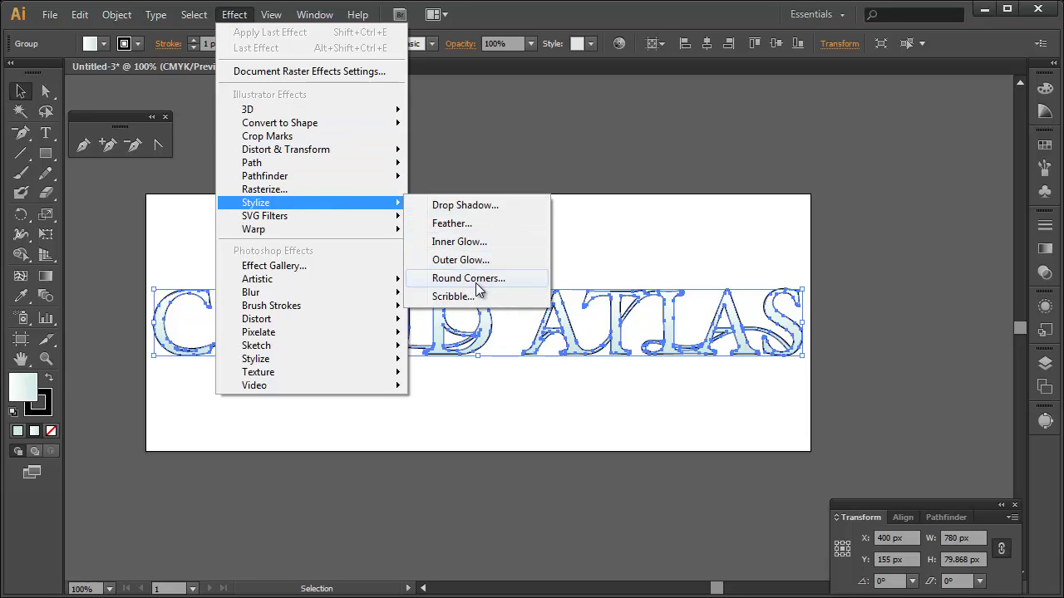
{"action": "left_click", "coordinate": [475, 207]}
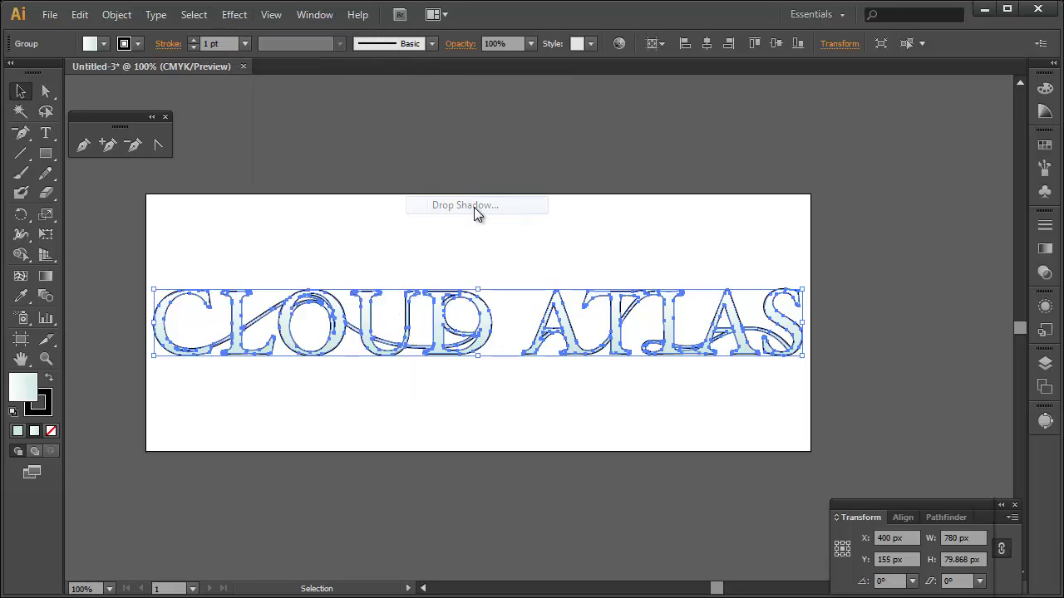
{"action": "mouse_move", "coordinate": [785, 499]}
{"action": "left_mouse_down"}
{"action": "mouse_move", "coordinate": [800, 255]}
{"action": "mouse_move", "coordinate": [854, 250]}
{"action": "left_mouse_up"}
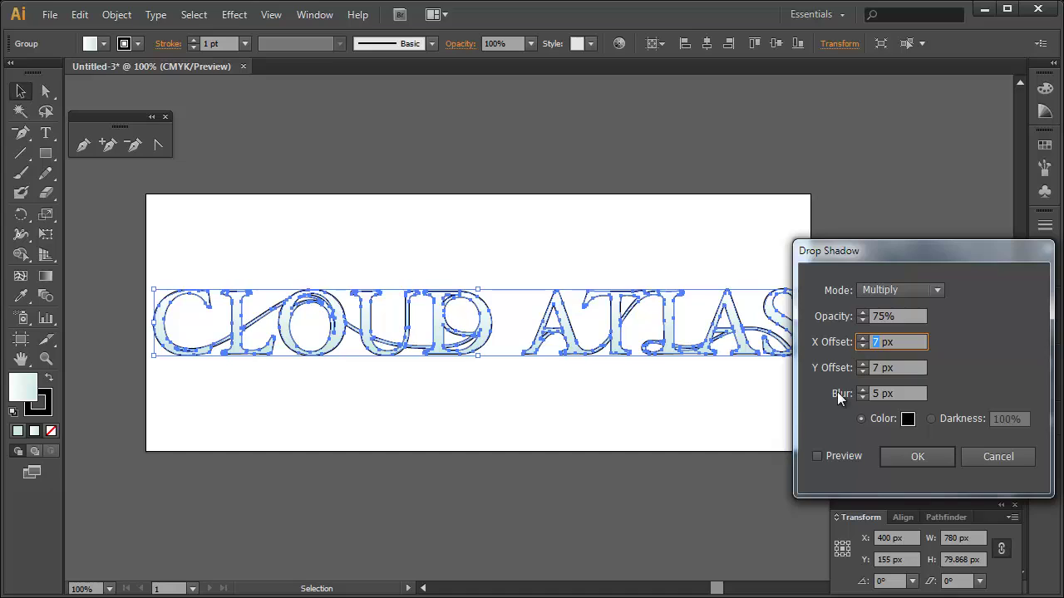
{"action": "type", "text": "4"}
{"action": "left_click", "coordinate": [877, 368]}
{"action": "type", "text": "4"}
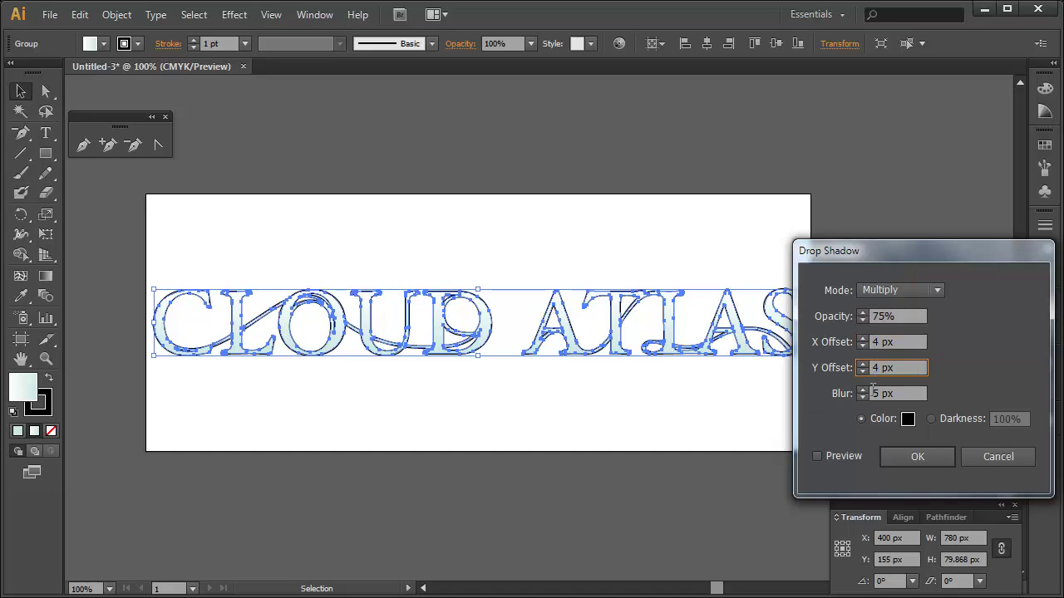
{"action": "left_click", "coordinate": [820, 458]}
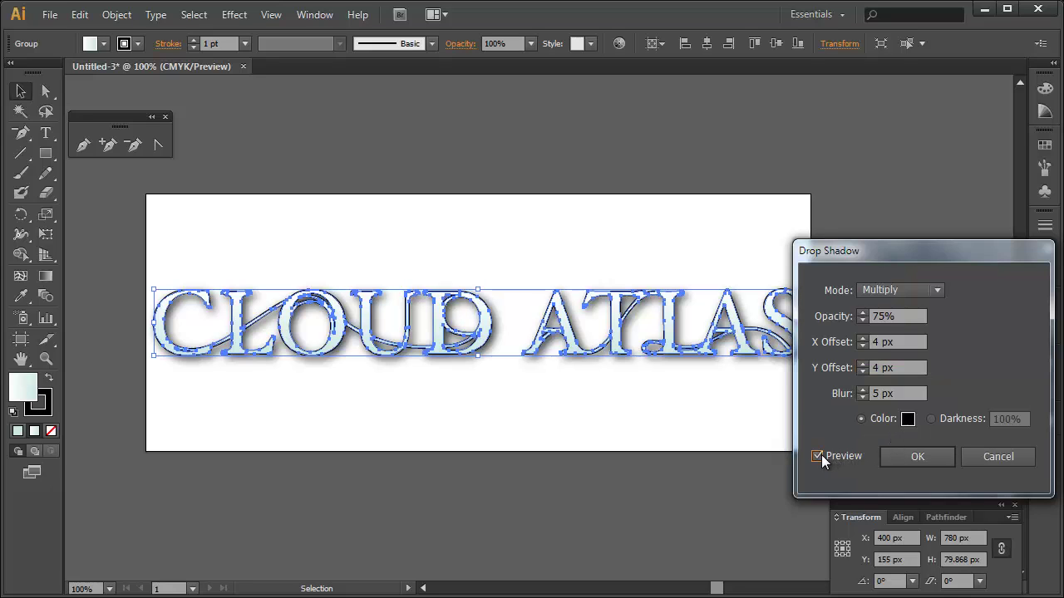
Adjust the shadow blur, trying 3 and 0 px before settling on 2 px.
{"action": "double_click", "coordinate": [878, 394]}
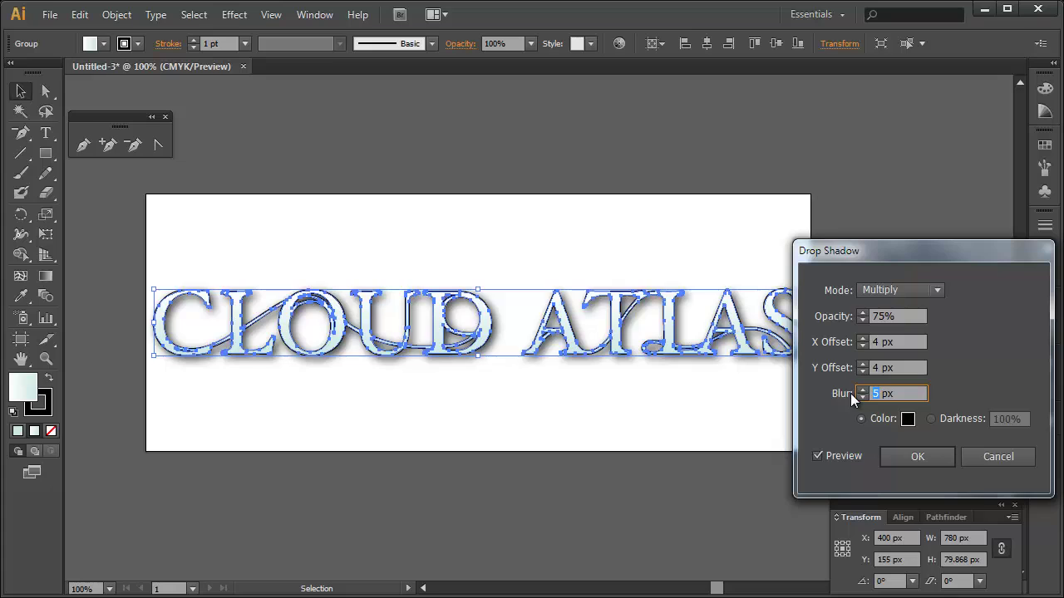
{"action": "type", "text": "3"}
{"action": "left_click", "coordinate": [895, 368]}
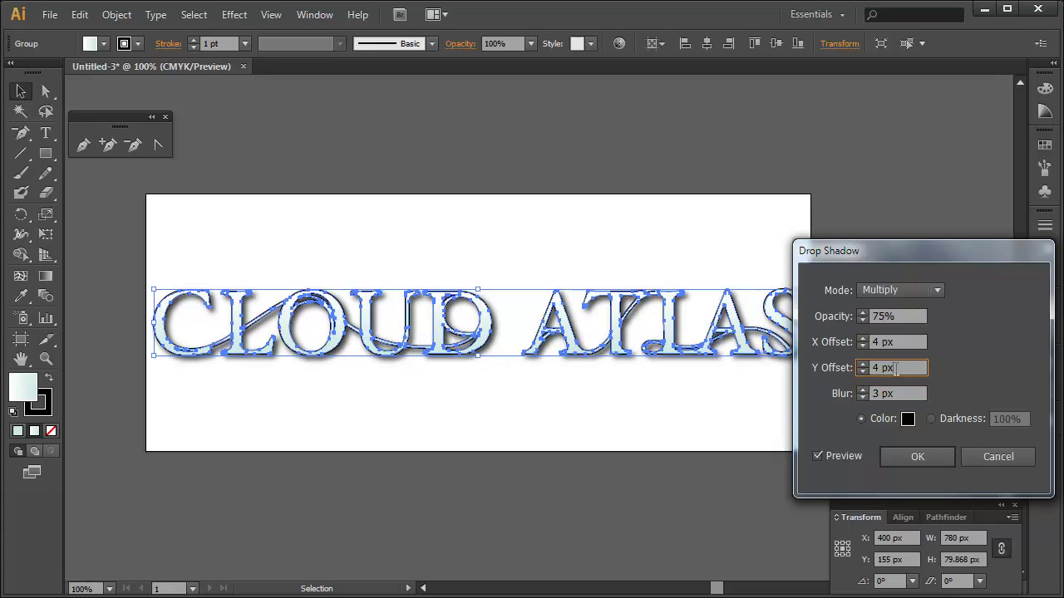
{"action": "left_click", "coordinate": [876, 394]}
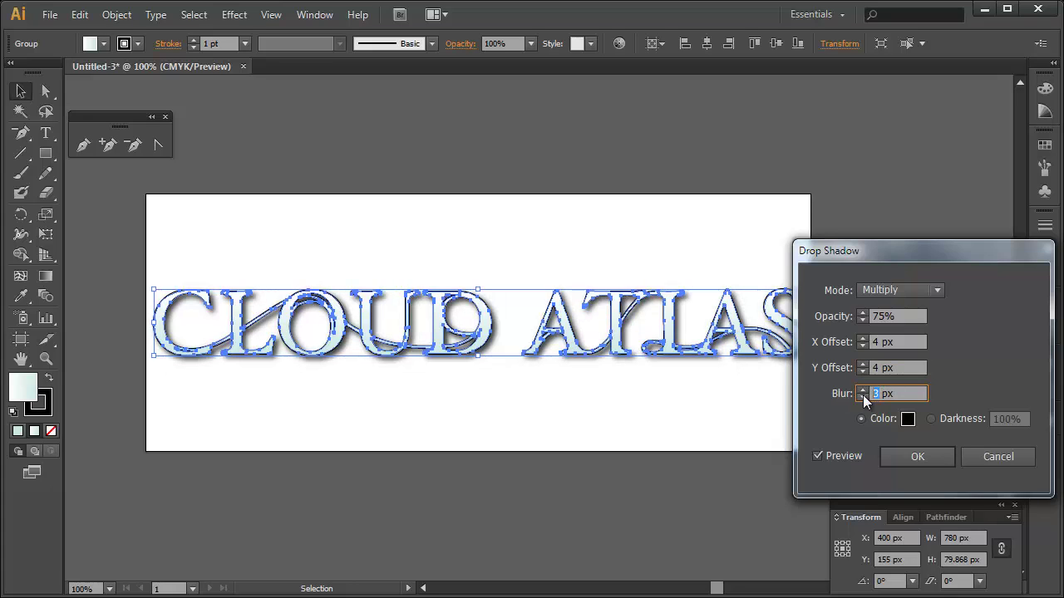
{"action": "type", "text": "0"}
{"action": "left_click", "coordinate": [902, 369]}
{"action": "left_click", "coordinate": [874, 394]}
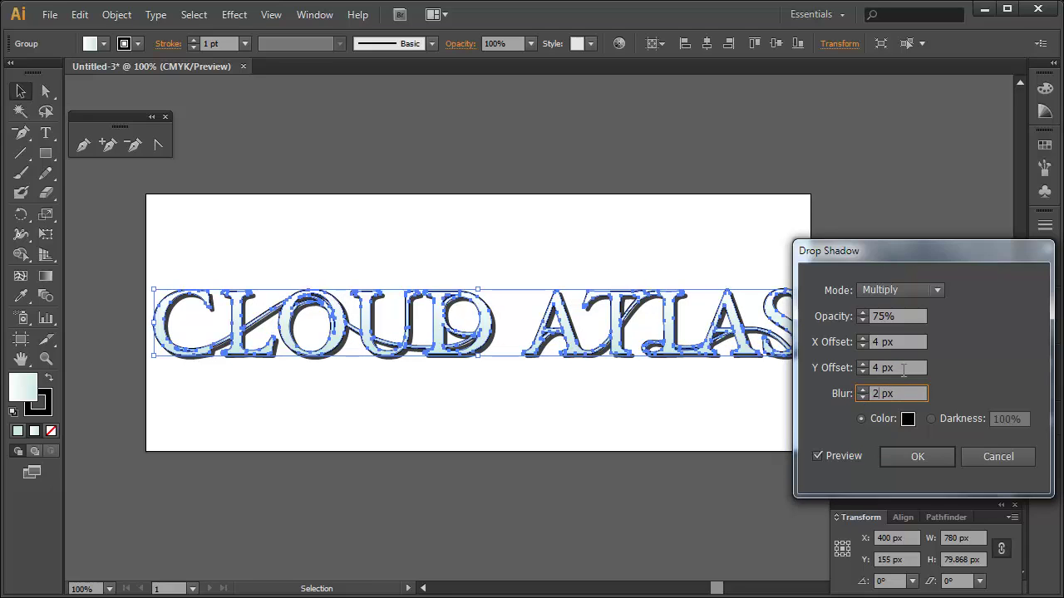
{"action": "left_click", "coordinate": [904, 369]}
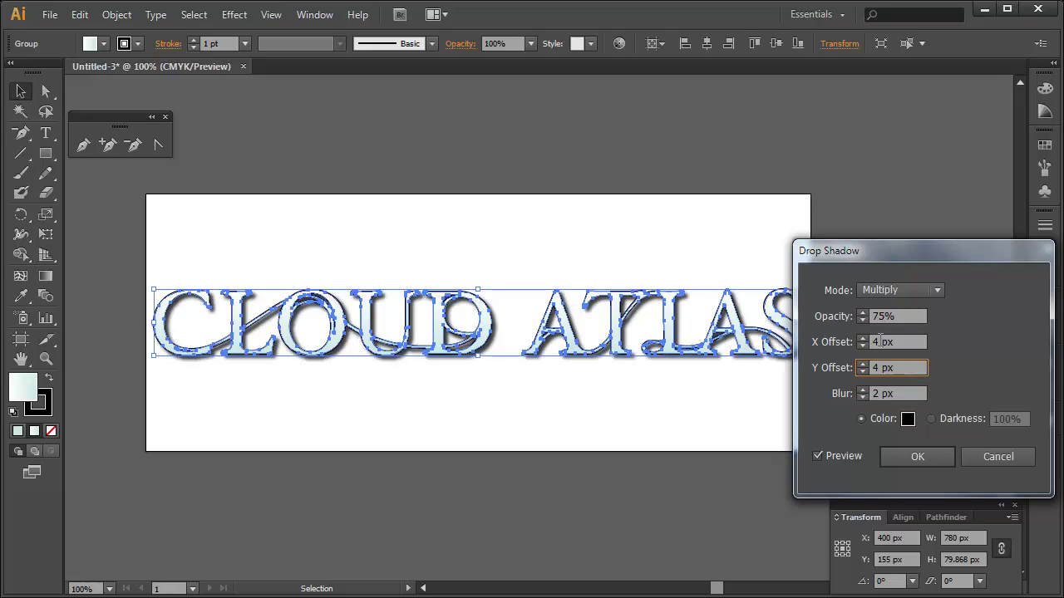
Set both shadow offsets to 3 px, apply the drop shadow and deselect the text.
{"action": "left_click", "coordinate": [861, 344]}
{"action": "left_click", "coordinate": [862, 346]}
{"action": "left_click", "coordinate": [862, 372]}
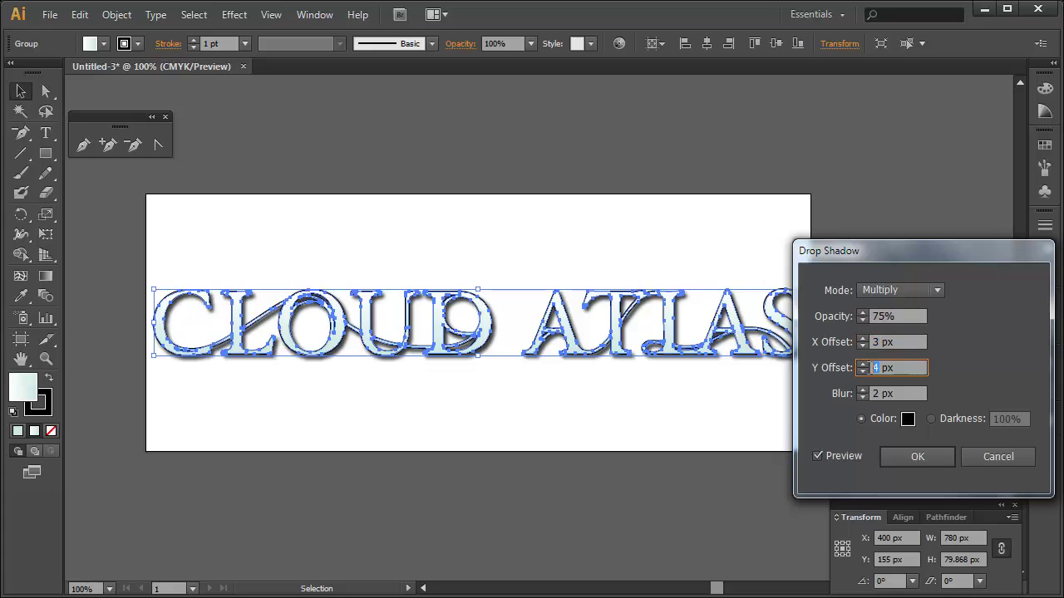
{"action": "type", "text": "3"}
{"action": "left_click", "coordinate": [895, 341]}
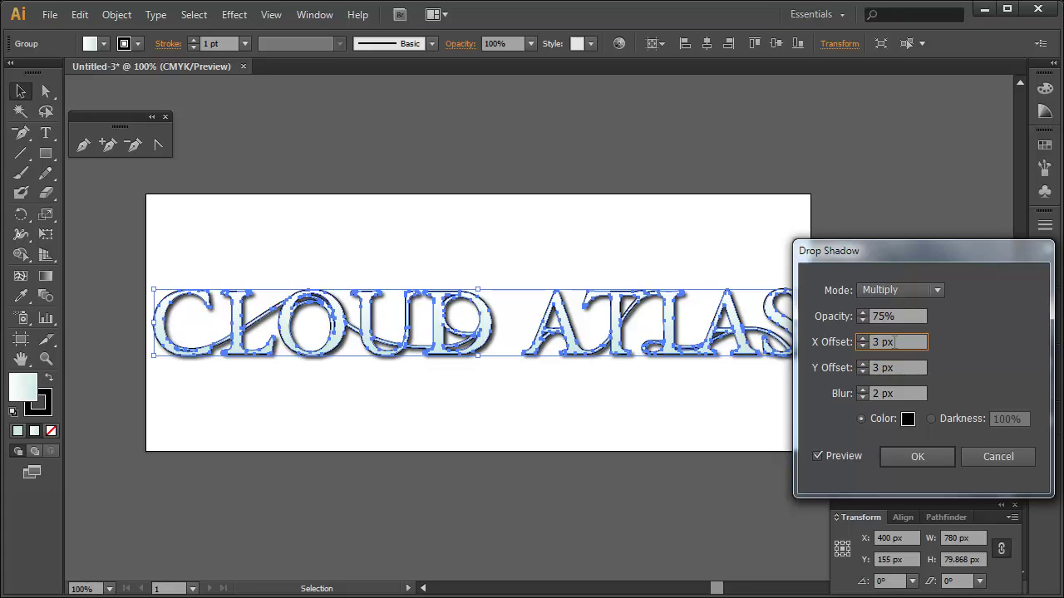
{"action": "left_click", "coordinate": [914, 456]}
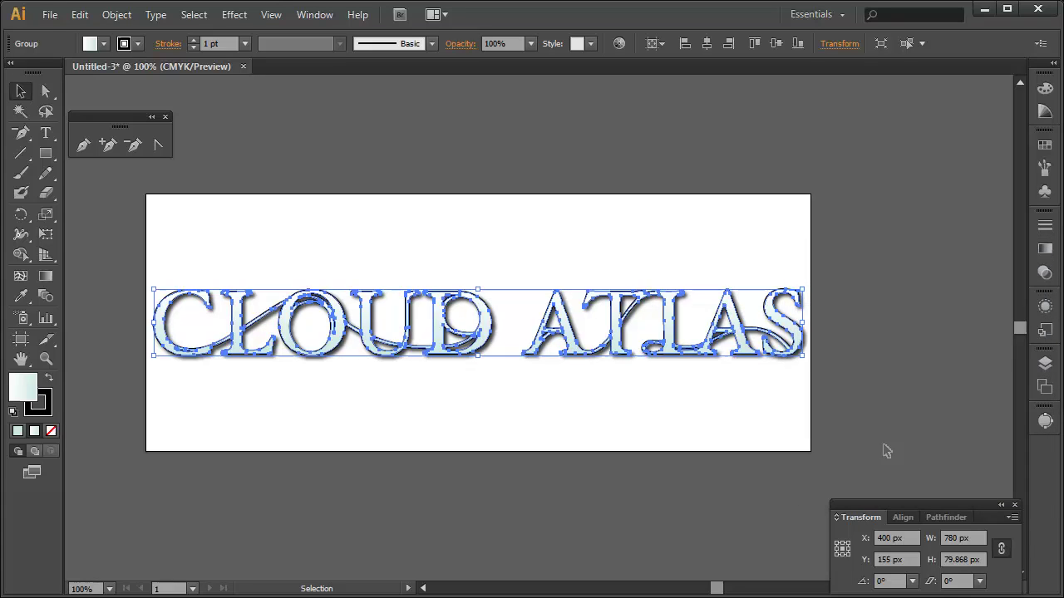
{"action": "left_click", "coordinate": [829, 384]}
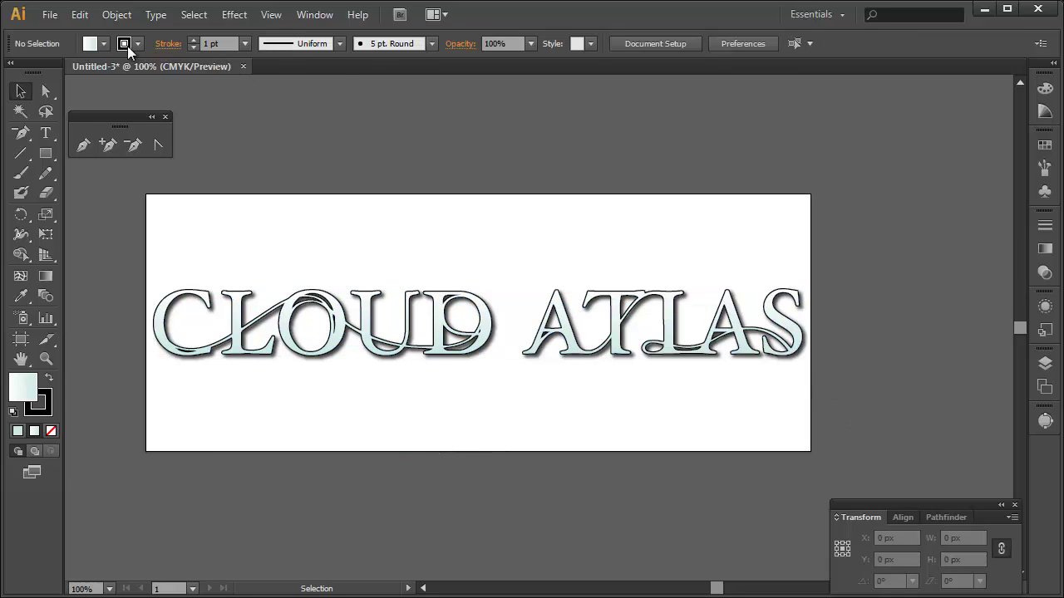
{"action": "left_click", "coordinate": [50, 14]}
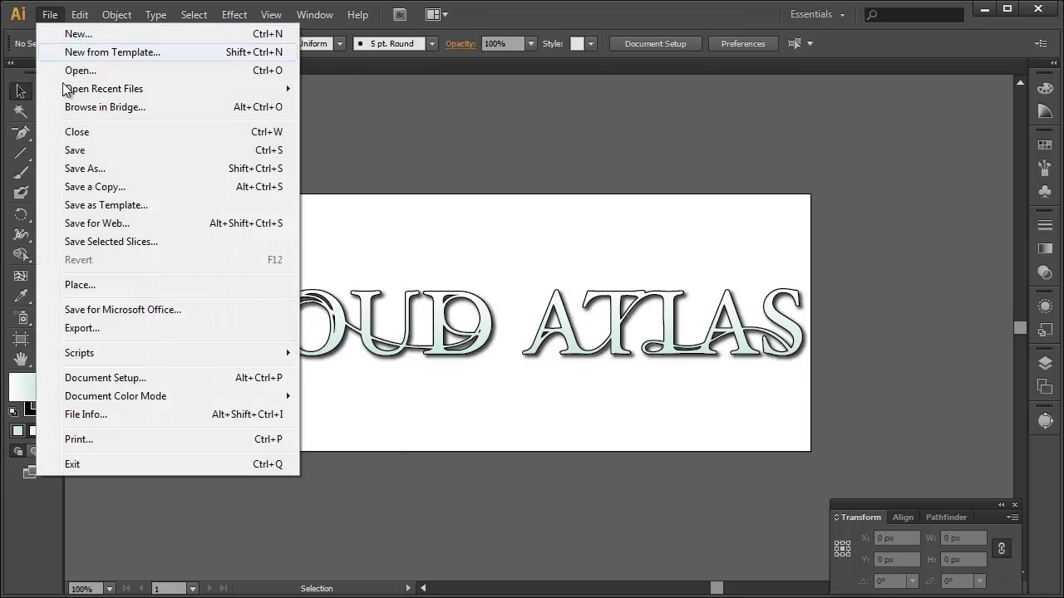
{"action": "left_click", "coordinate": [179, 224]}
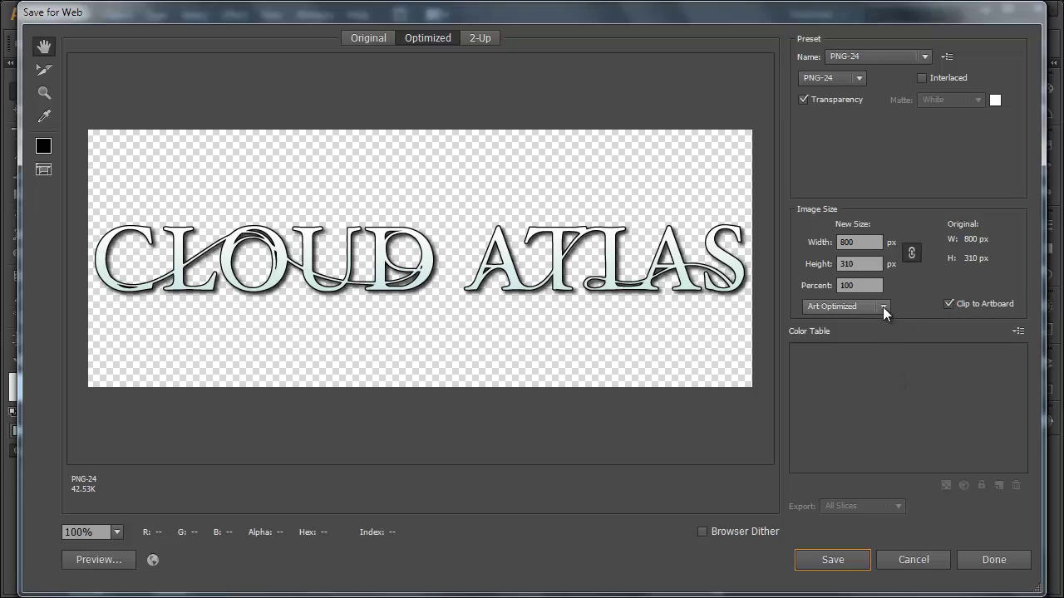
{"action": "left_click", "coordinate": [883, 307]}
{"action": "left_click", "coordinate": [899, 308]}
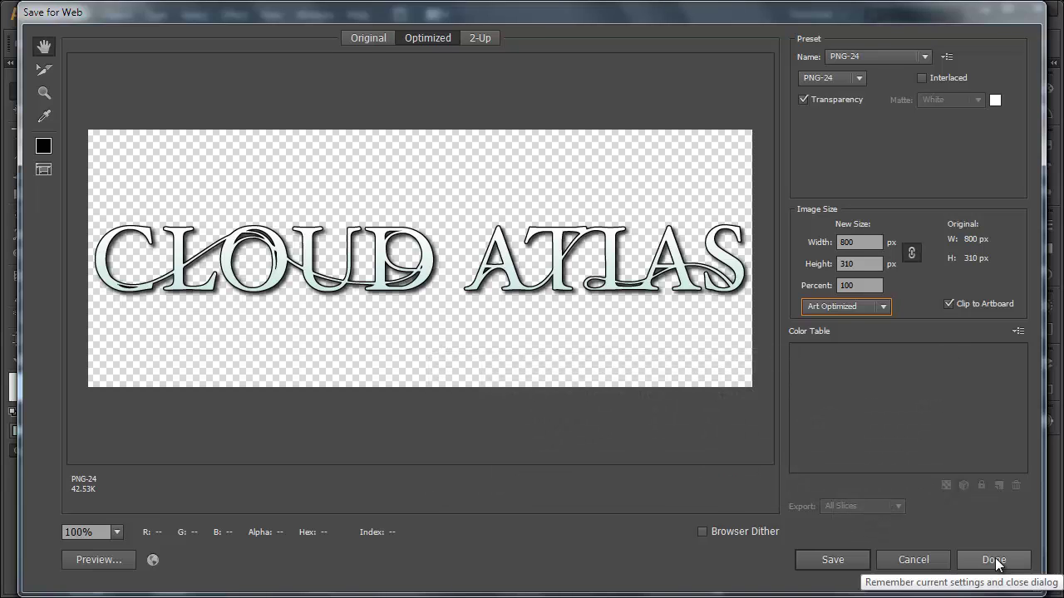
{"action": "left_click", "coordinate": [996, 561]}
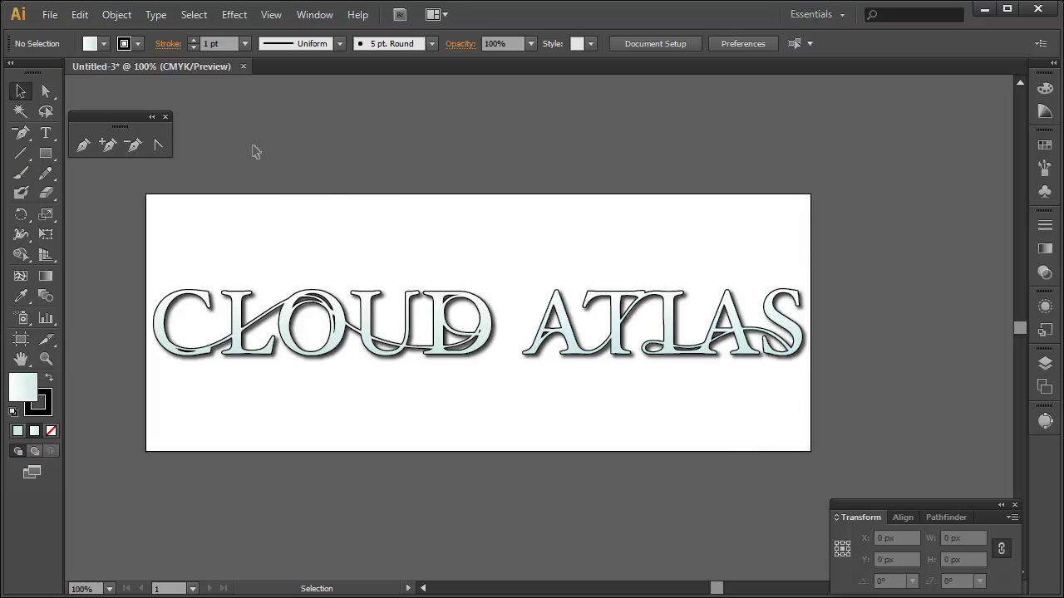
Select the CLOUD ATLAS group and delete its Drop Shadow row in the Appearance panel.
{"action": "left_click", "coordinate": [20, 93]}
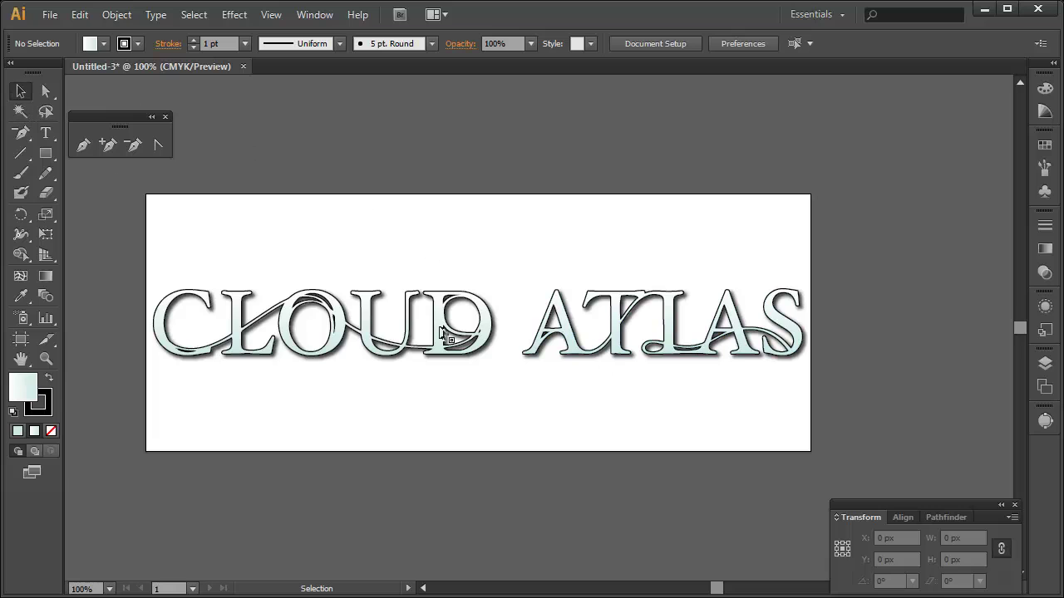
{"action": "left_click", "coordinate": [800, 337]}
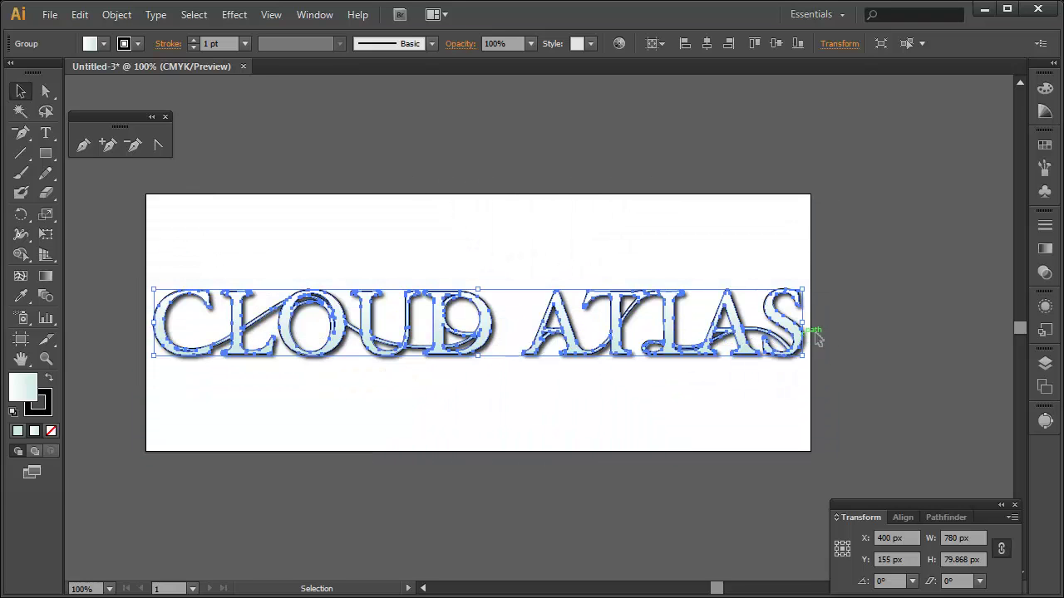
{"action": "left_click", "coordinate": [1045, 307]}
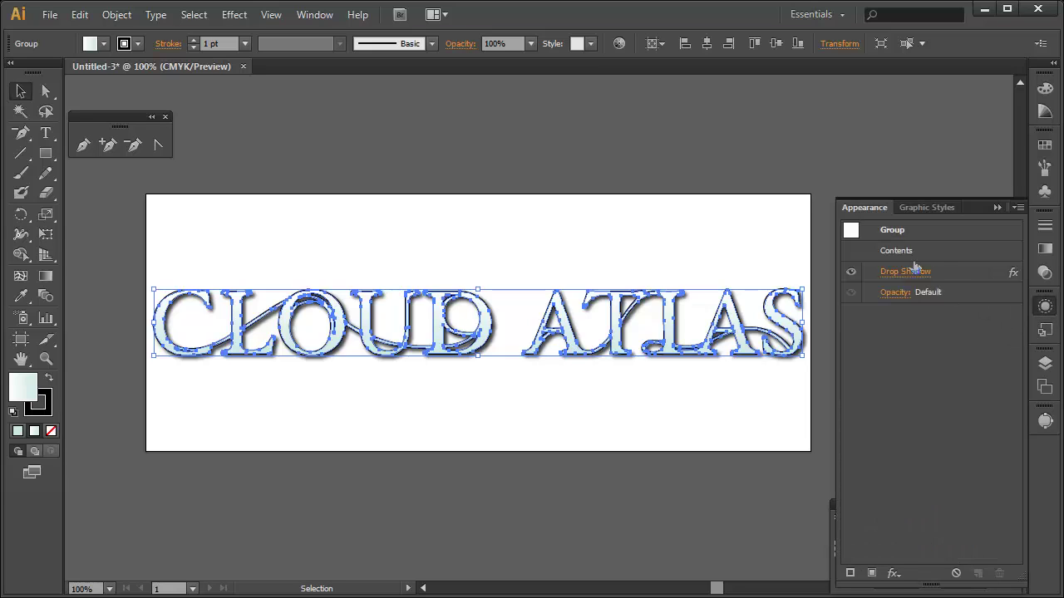
{"action": "left_click", "coordinate": [962, 275]}
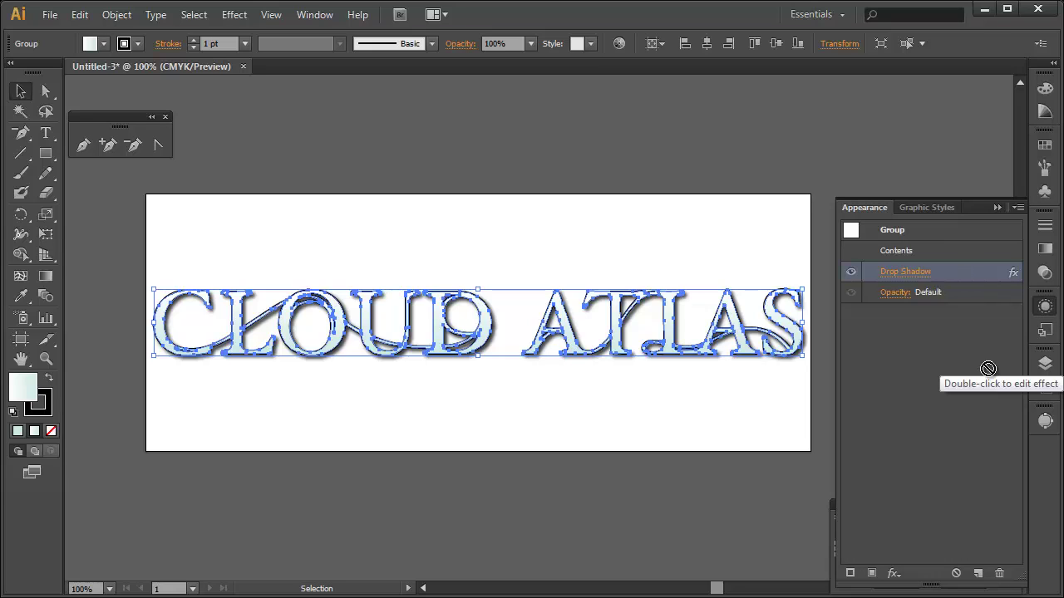
{"action": "left_click", "coordinate": [999, 573]}
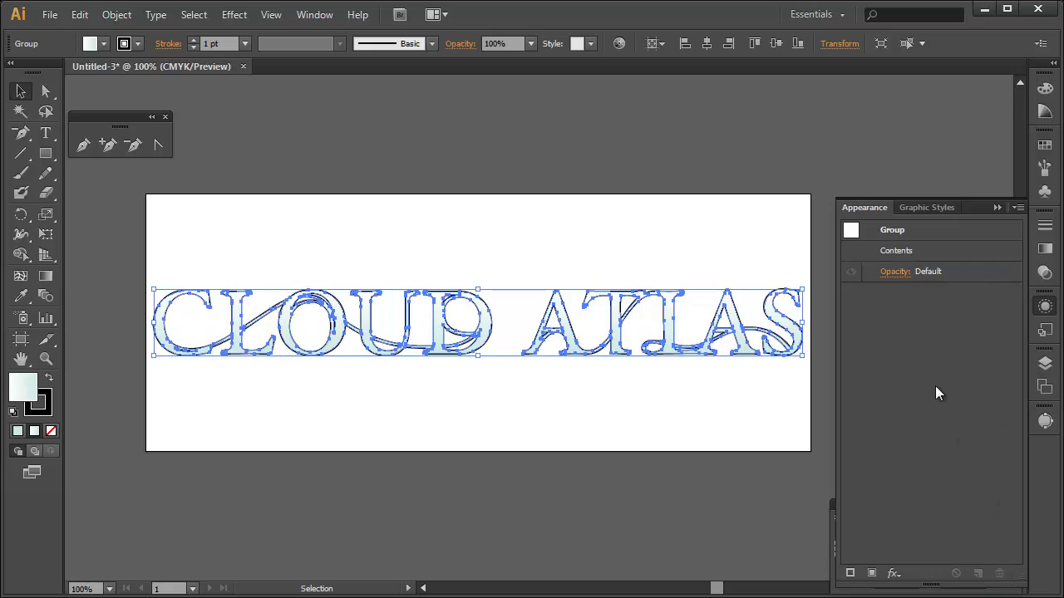
Remove the letters' outline stroke and make their fill white in the Appearance panel.
{"action": "double_click", "coordinate": [919, 255]}
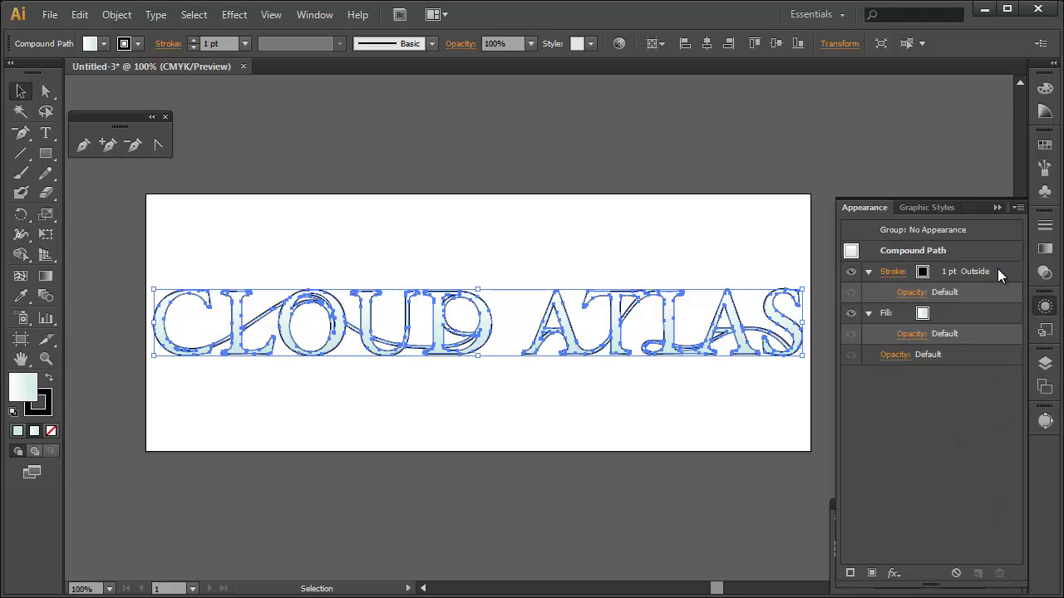
{"action": "left_click", "coordinate": [998, 276]}
{"action": "left_click", "coordinate": [1001, 574]}
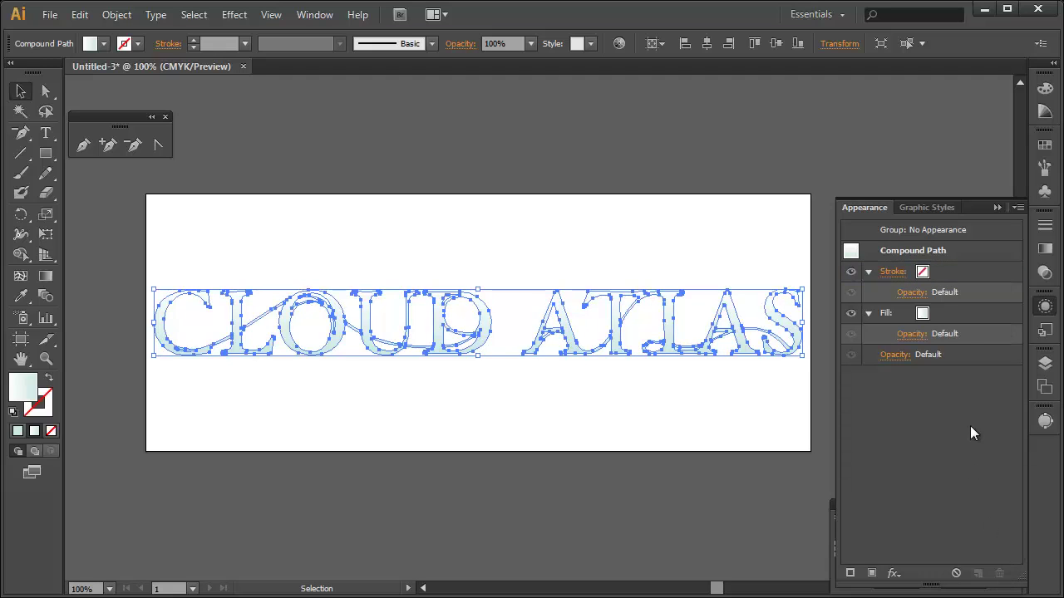
{"action": "left_click", "coordinate": [925, 317]}
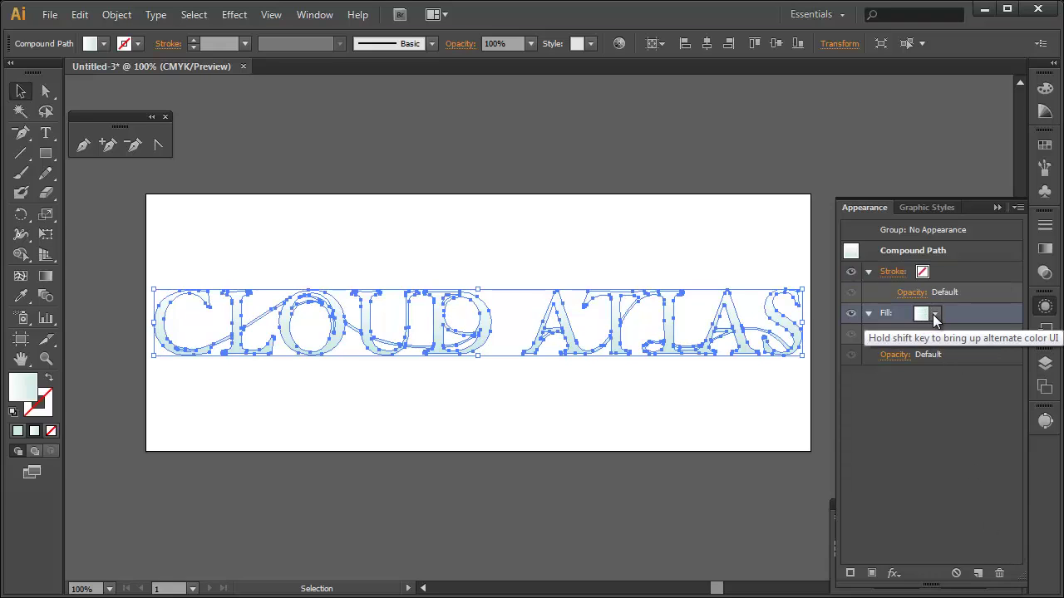
{"action": "left_click", "coordinate": [933, 315]}
{"action": "left_click", "coordinate": [798, 344]}
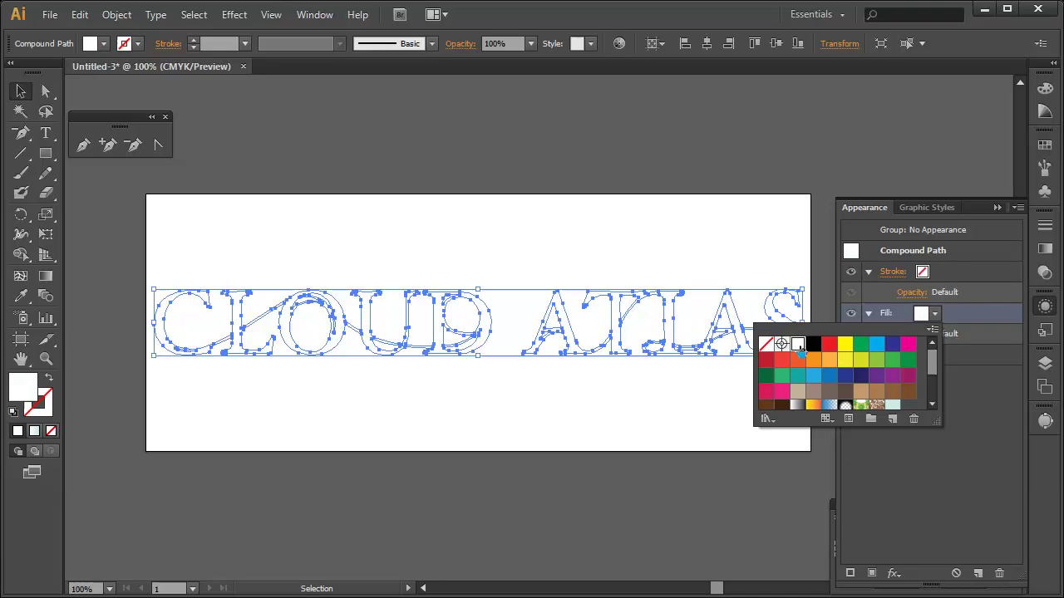
{"action": "left_click", "coordinate": [934, 314]}
{"action": "left_click", "coordinate": [1046, 308]}
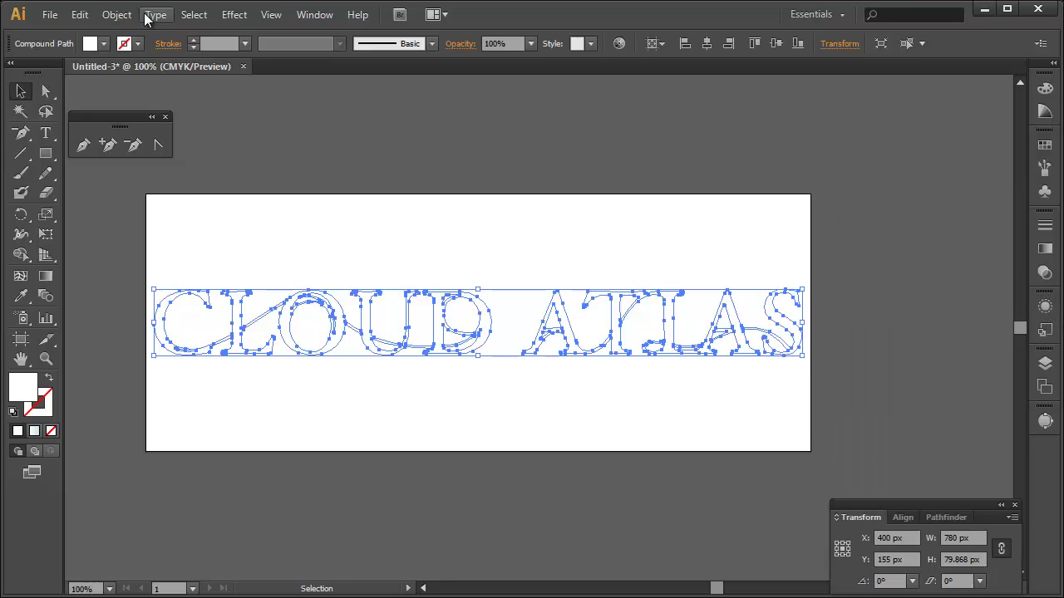
Copy the outlined CLOUD ATLAS lettering with Edit > Copy and switch to Photoshop.
{"action": "left_click", "coordinate": [80, 14]}
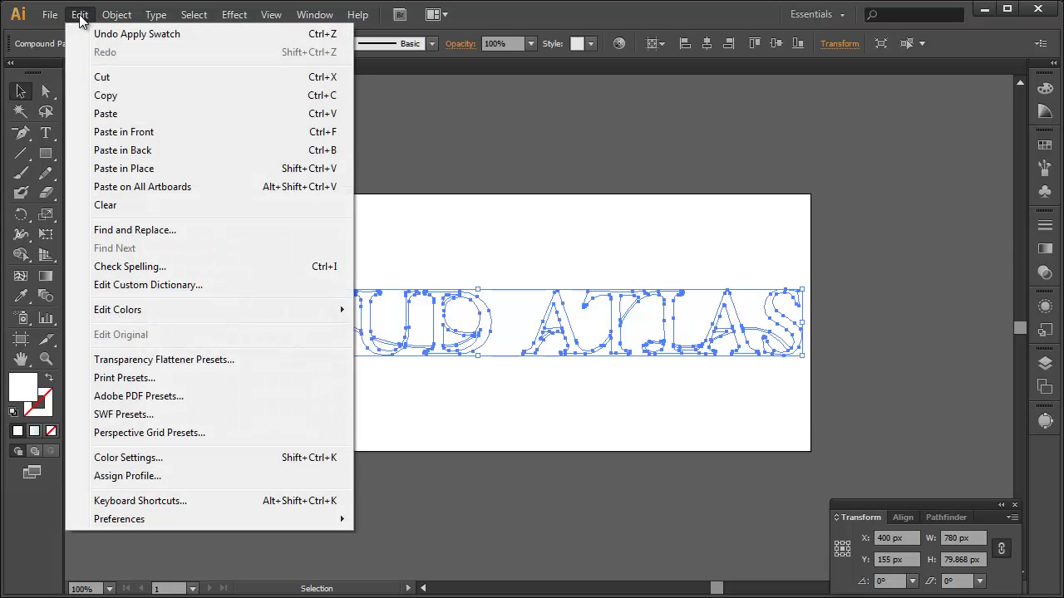
{"action": "left_click", "coordinate": [117, 98]}
{"action": "key", "text": "alt+Tab"}
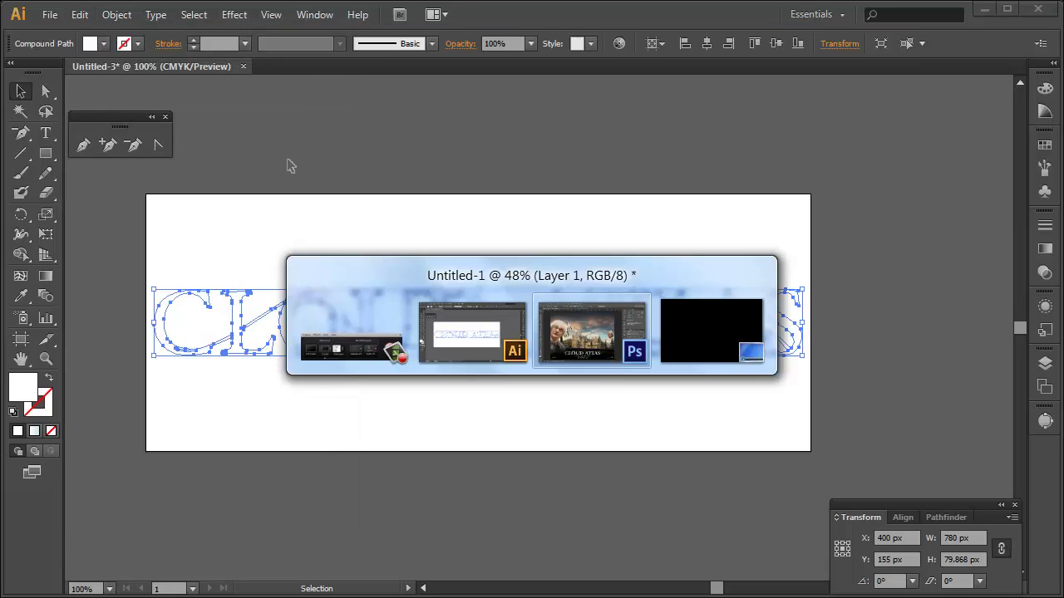
{"action": "key", "text": "alt+Tab"}
{"action": "key", "text": "alt+Tab"}
{"action": "key", "text": "alt+Tab"}
{"action": "key", "text": "alt+Tab"}
Paste the lettering into HD-Logo-Template as a Smart Object and commit its placement.
{"action": "left_click", "coordinate": [287, 63]}
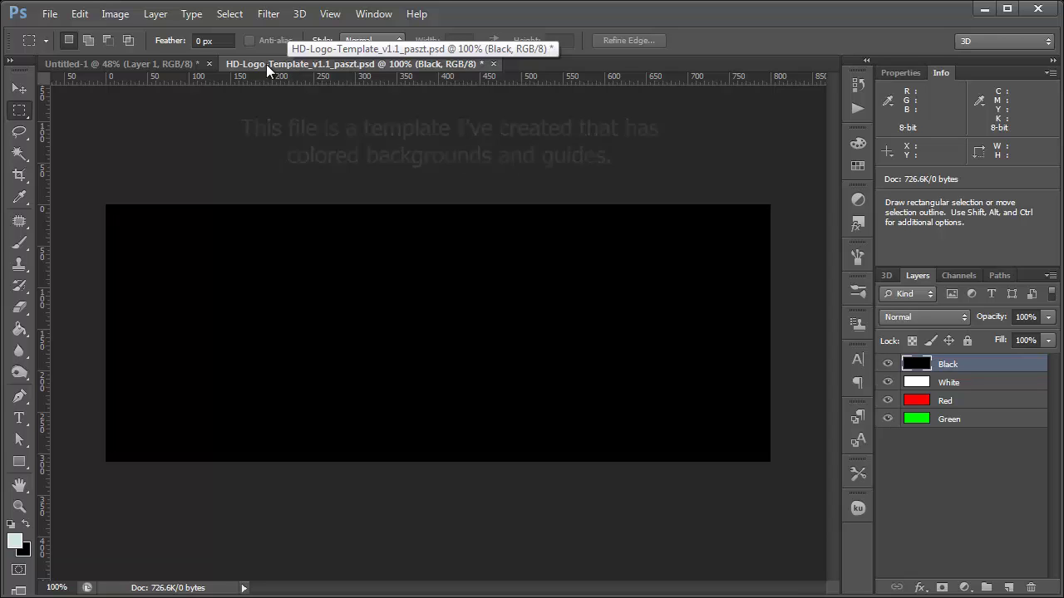
{"action": "left_click", "coordinate": [75, 18]}
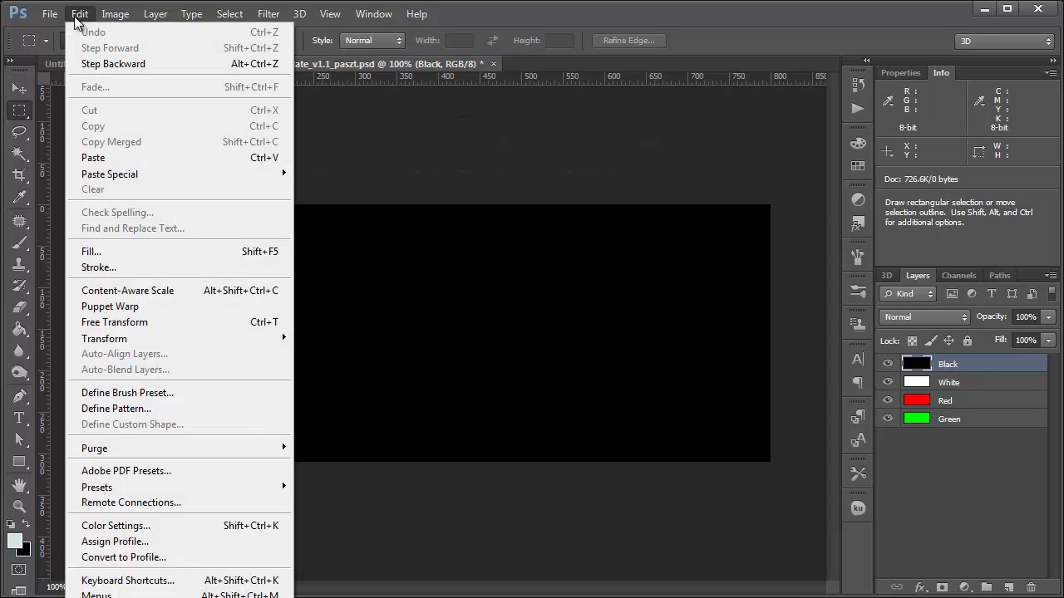
{"action": "left_click", "coordinate": [126, 158]}
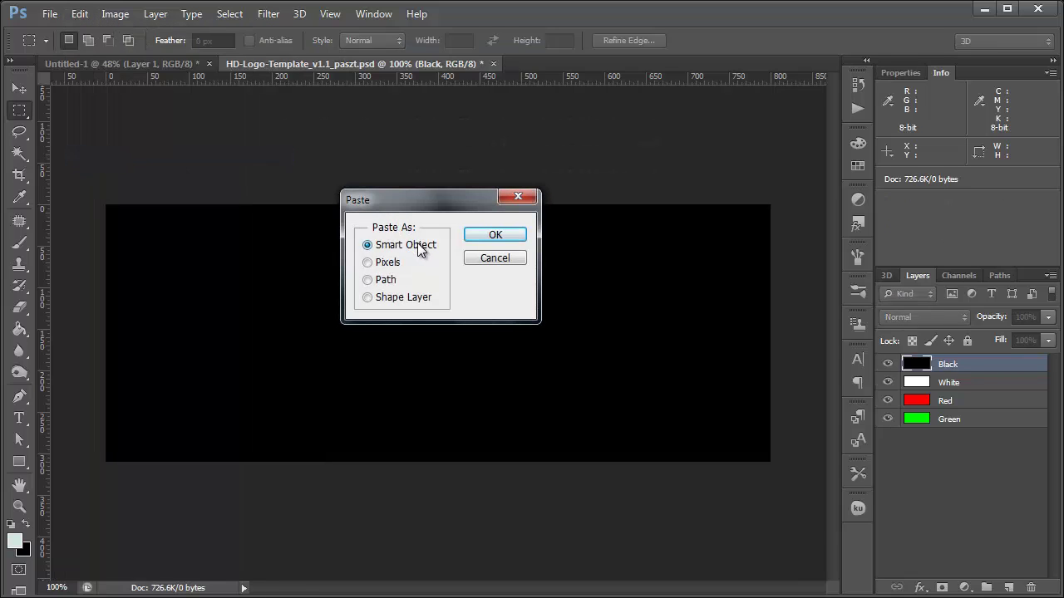
{"action": "left_click", "coordinate": [490, 237]}
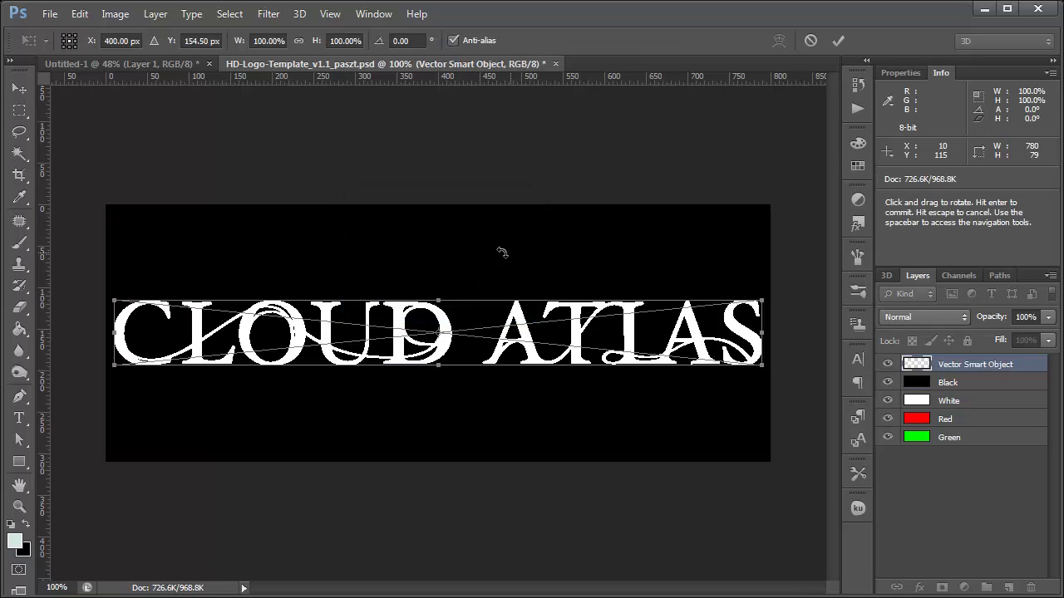
{"action": "right_click", "coordinate": [444, 328]}
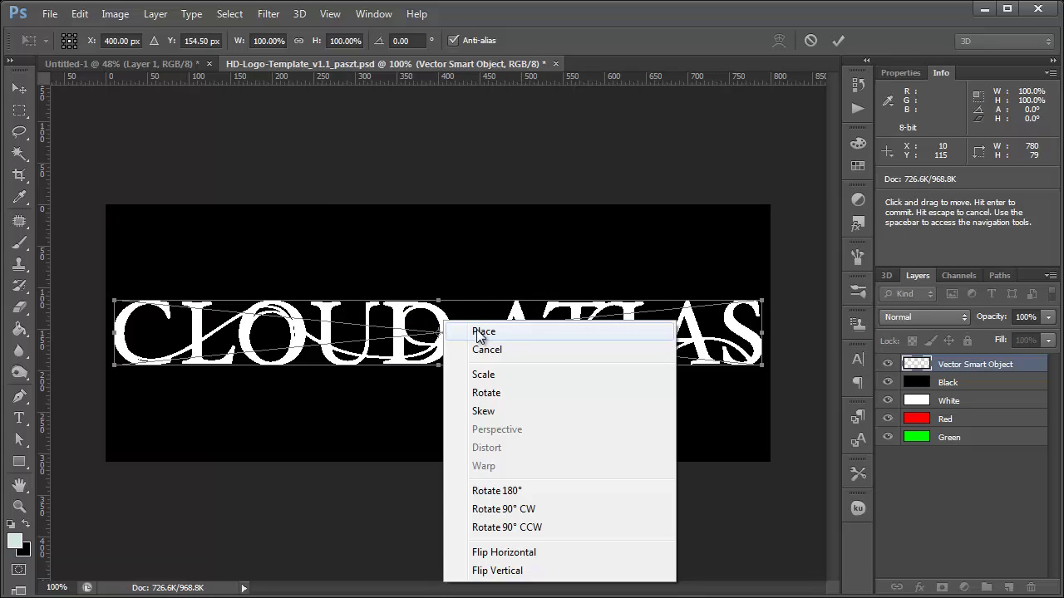
{"action": "left_click", "coordinate": [479, 332]}
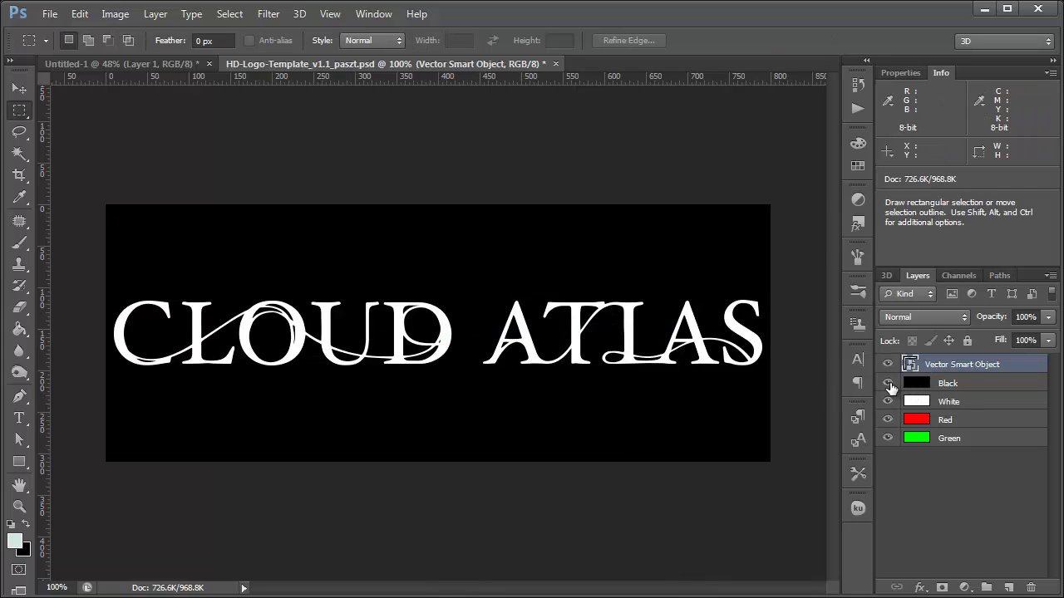
Toggle the template guides with Ctrl+;, hide the Black layer, and bring up the lettering's Layer Style.
{"action": "key", "text": "ctrl+semicolon"}
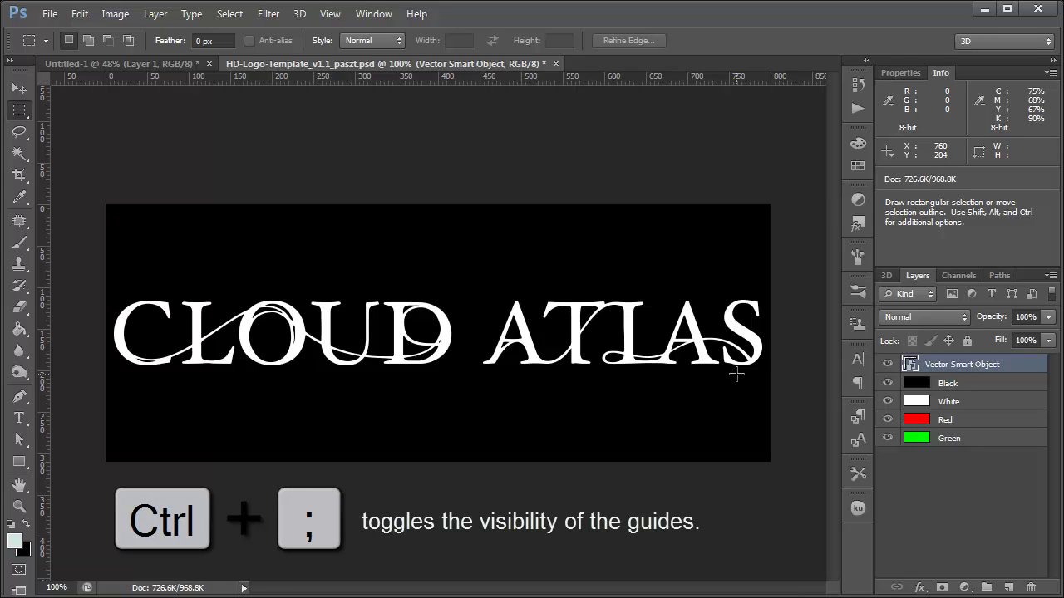
{"action": "key", "text": "ctrl+semicolon"}
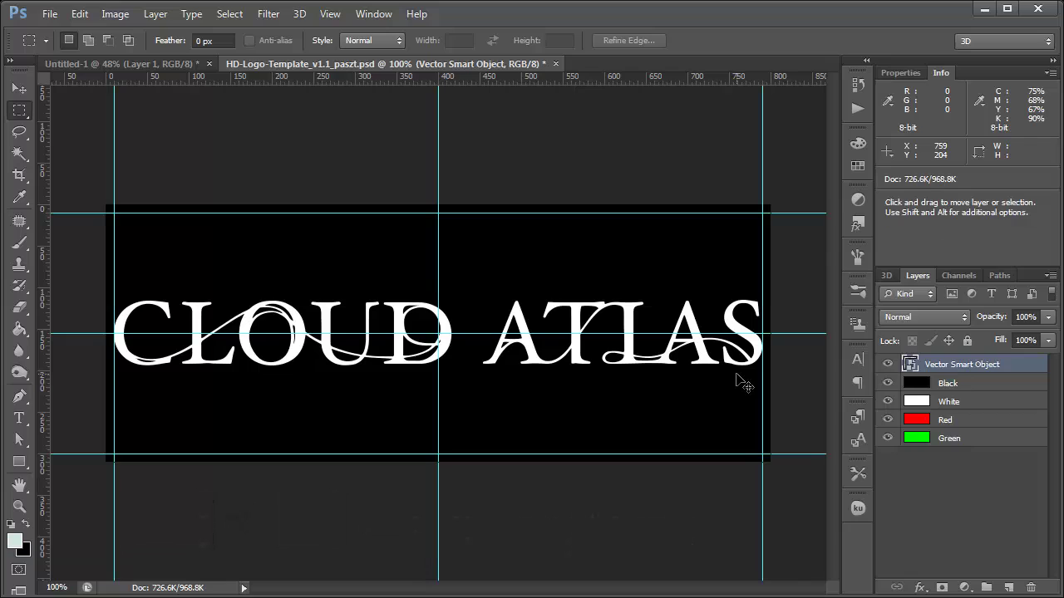
{"action": "key", "text": "ctrl+semicolon"}
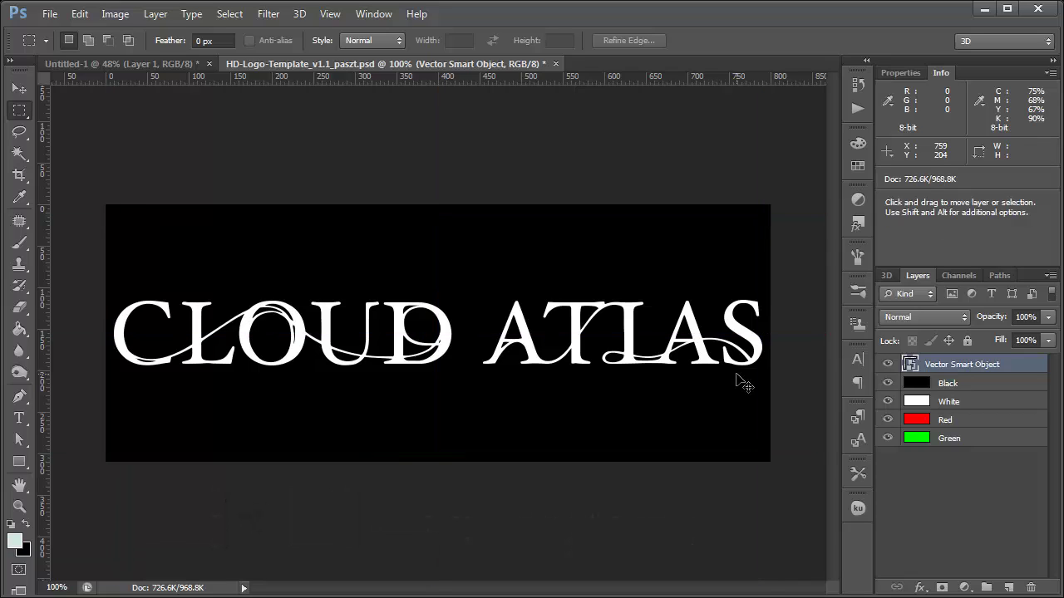
{"action": "left_click", "coordinate": [887, 384]}
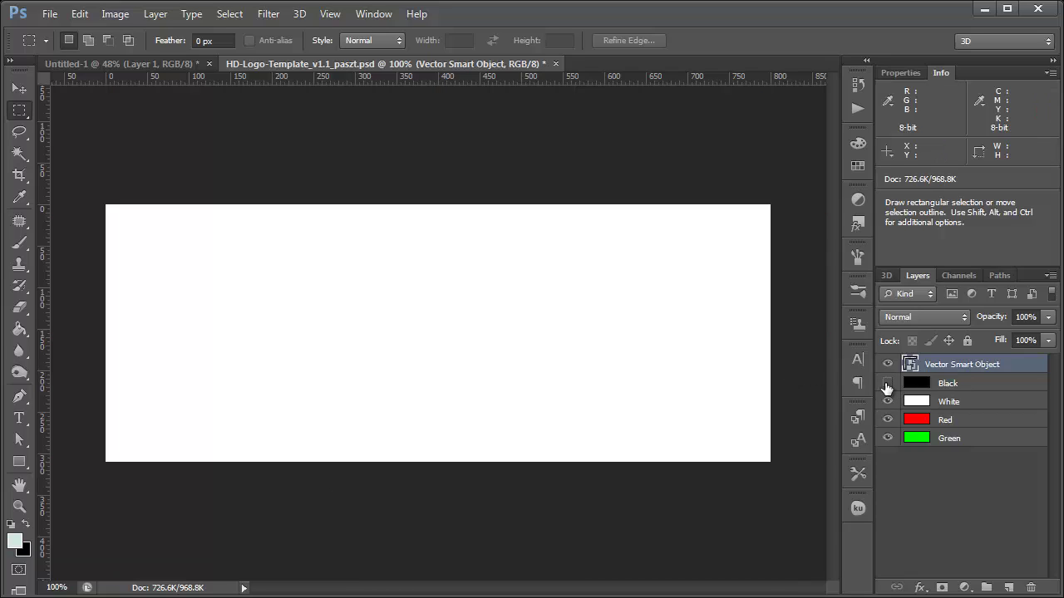
{"action": "double_click", "coordinate": [1021, 368]}
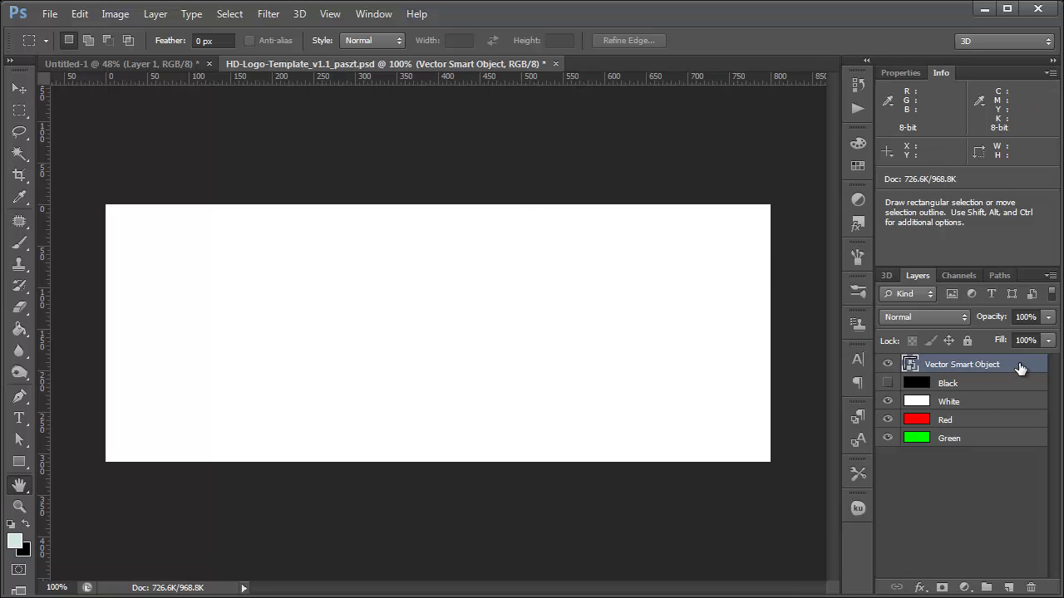
{"action": "left_click_drag", "start_coordinate": [777, 153], "coordinate": [777, 143]}
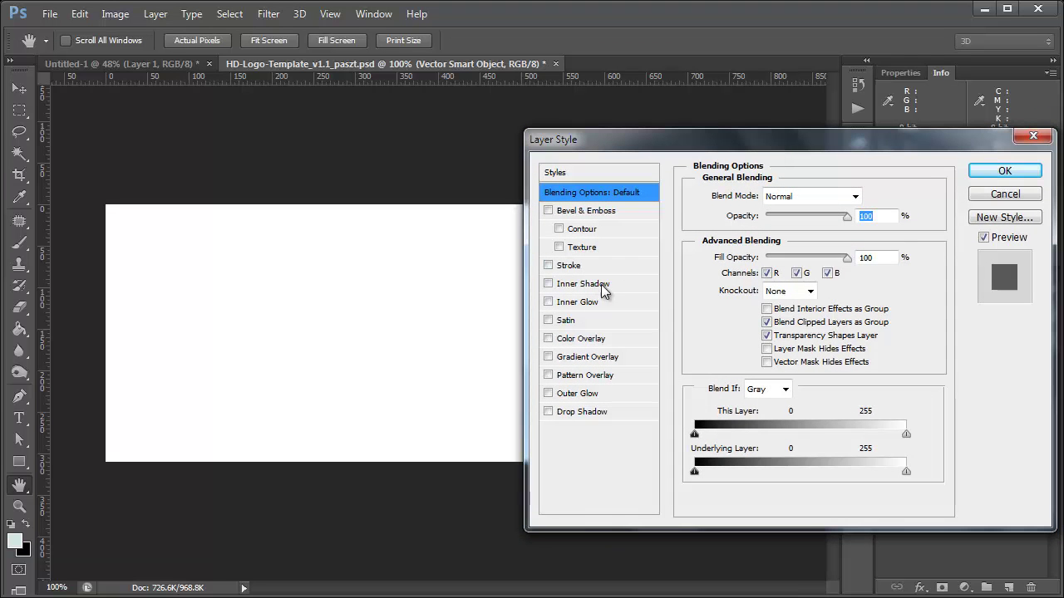
Enable a Normal-mode black Outer Glow with a size of 4 px.
{"action": "left_click", "coordinate": [572, 395]}
{"action": "left_click", "coordinate": [777, 197]}
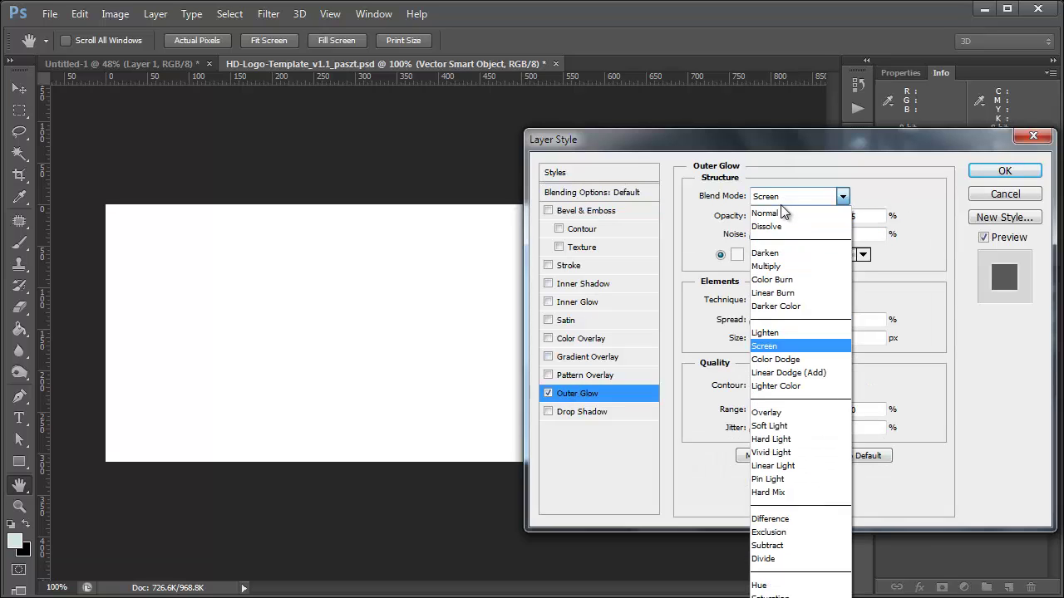
{"action": "left_click", "coordinate": [779, 212]}
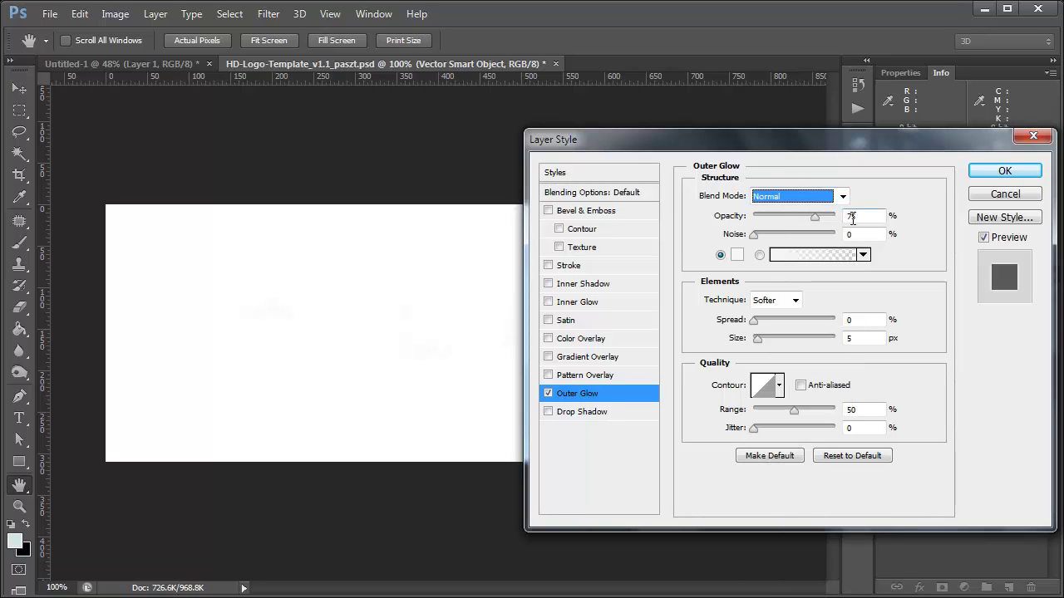
{"action": "left_click", "coordinate": [741, 256]}
{"action": "left_click", "coordinate": [574, 420]}
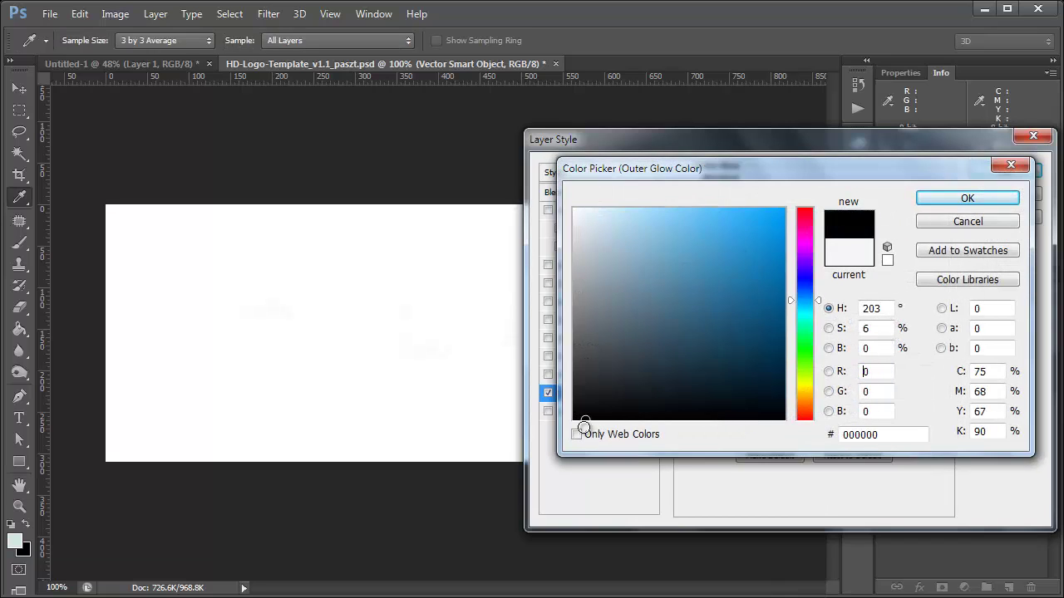
{"action": "left_click", "coordinate": [947, 199]}
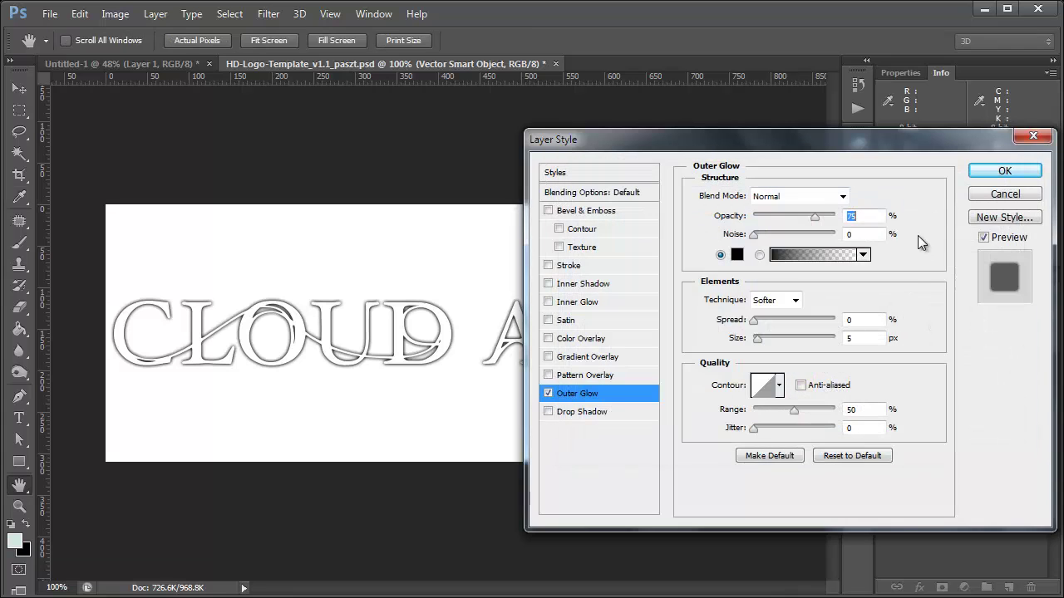
{"action": "type", "text": "4"}
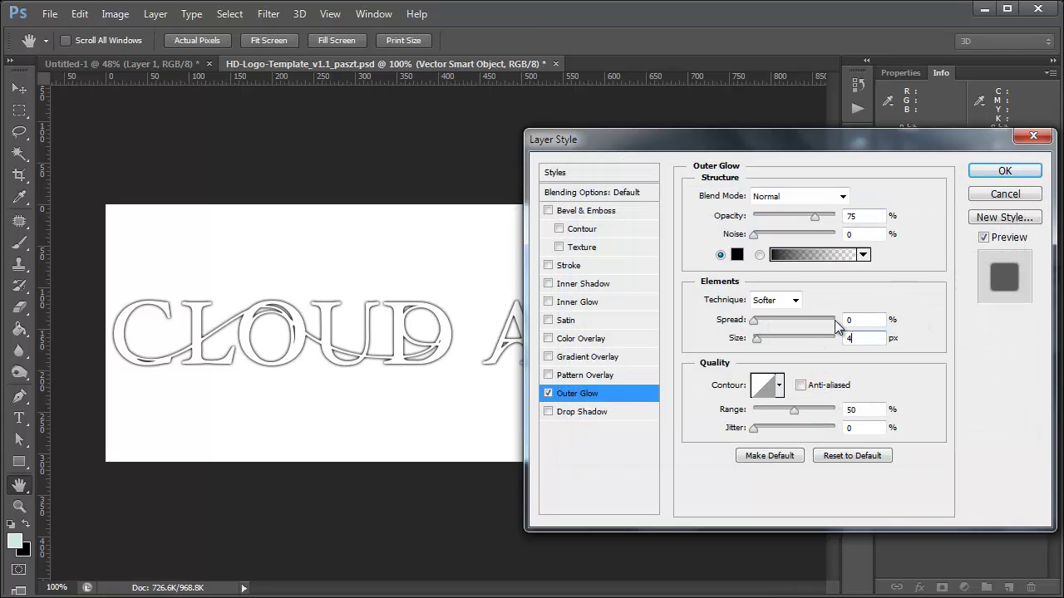
{"action": "left_click", "coordinate": [864, 320]}
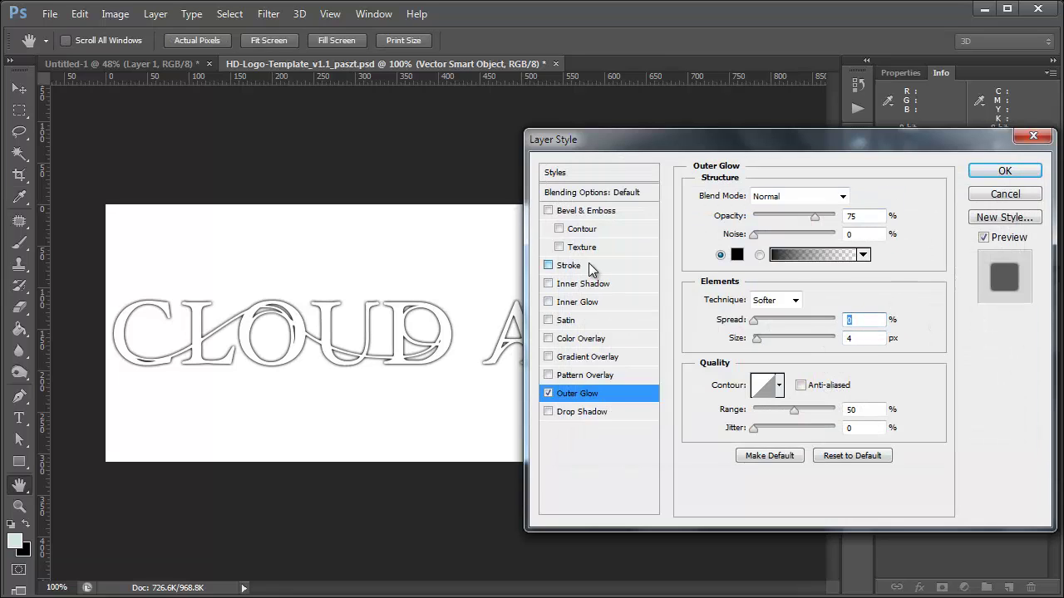
Add a 1 px Stroke at 75% opacity and apply both layer effects.
{"action": "left_click", "coordinate": [581, 265]}
{"action": "left_click", "coordinate": [834, 193]}
{"action": "type", "text": "1"}
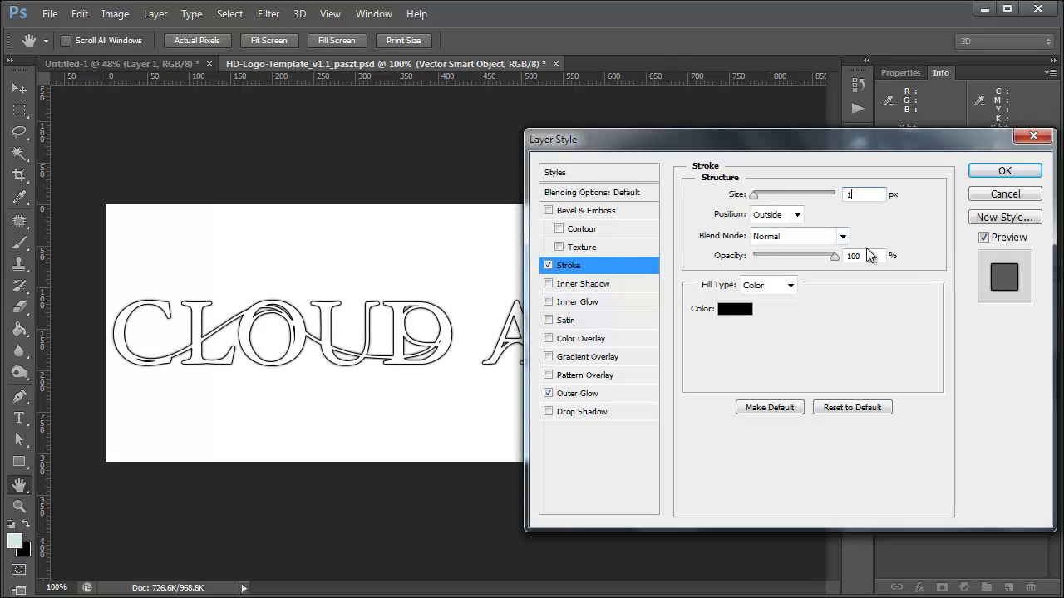
{"action": "key", "text": "Tab"}
{"action": "type", "text": "75"}
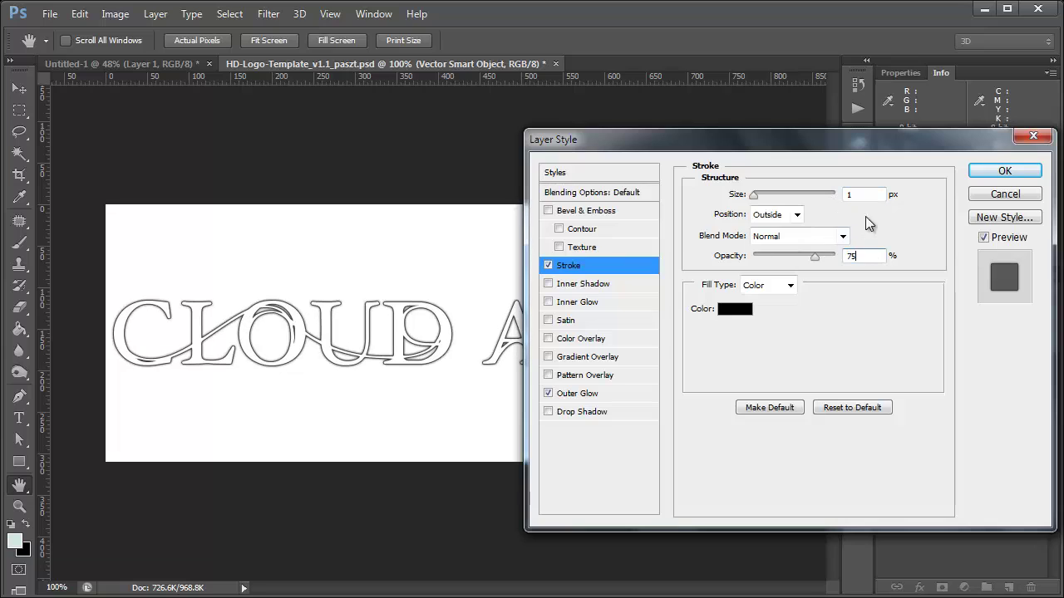
{"action": "left_click", "coordinate": [863, 195]}
{"action": "left_click_drag", "start_coordinate": [841, 148], "coordinate": [821, 143]}
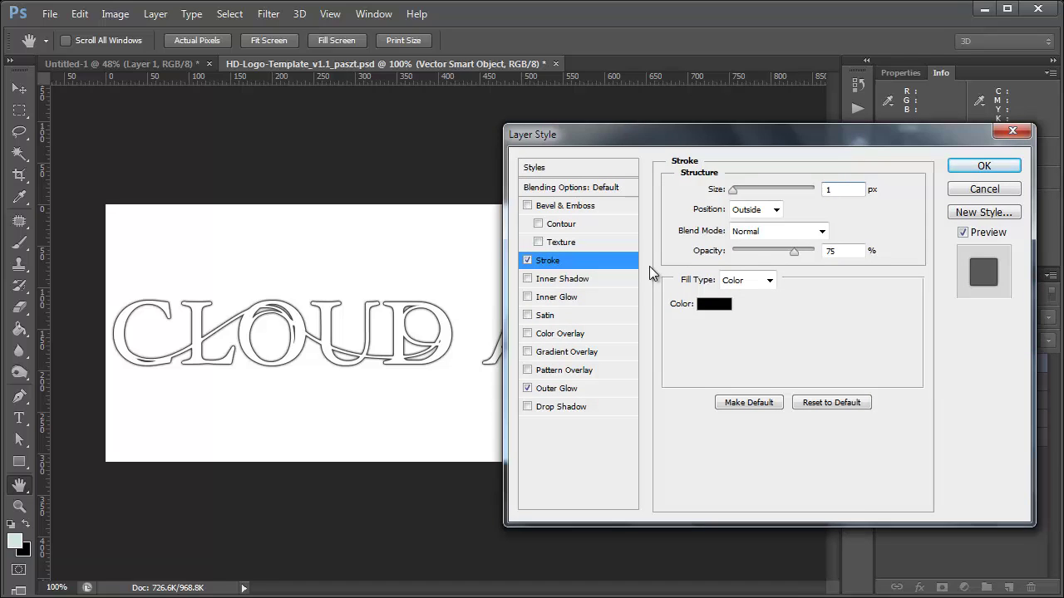
{"action": "left_click", "coordinate": [977, 169]}
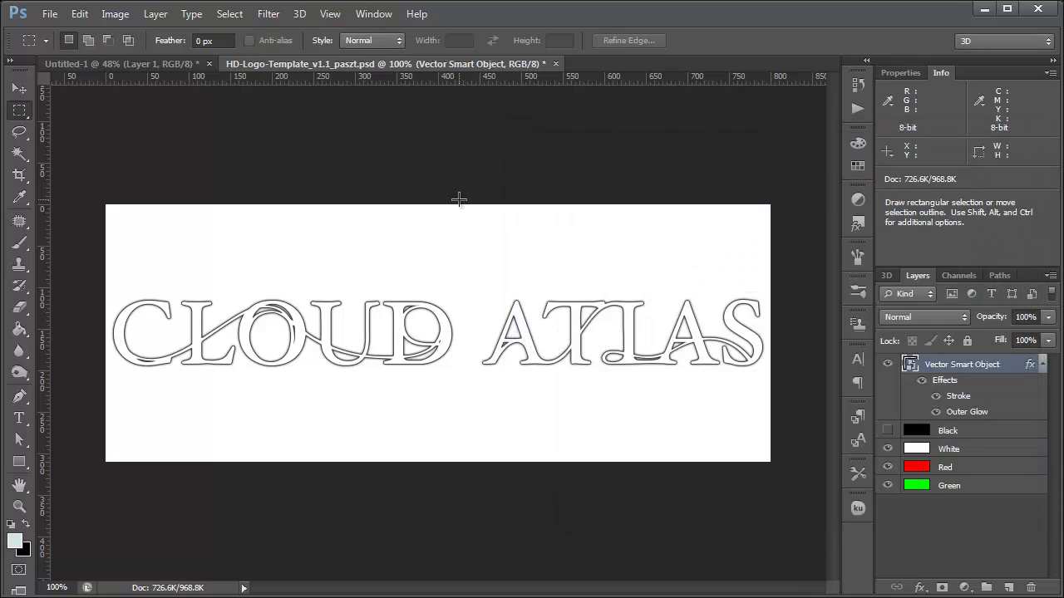
Sample the pale mint title colour from the Untitled-1 poster using a 3 by 3 Average eyedropper.
{"action": "left_click", "coordinate": [172, 66]}
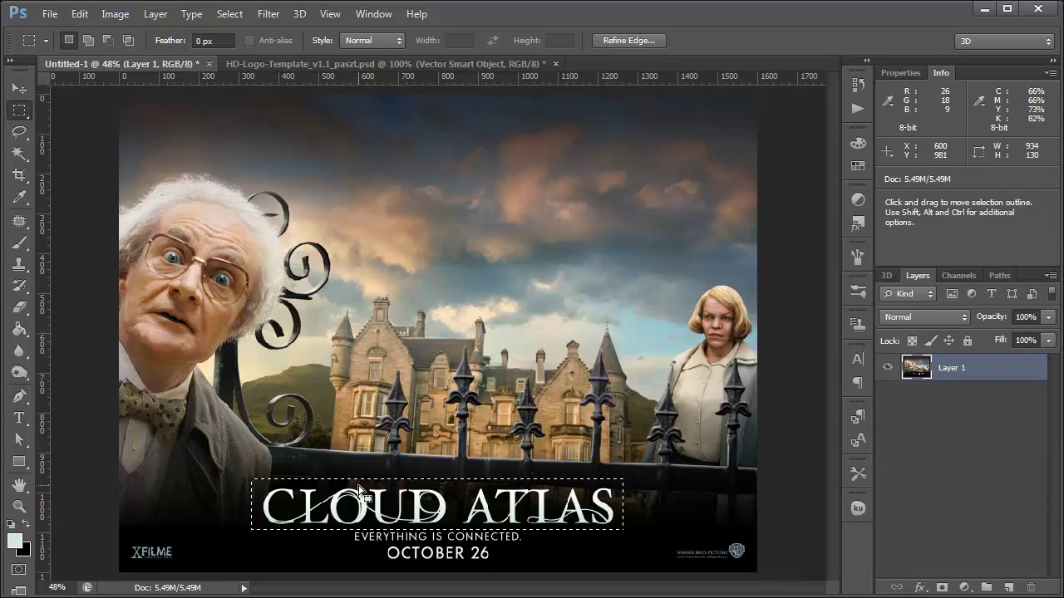
{"action": "scroll", "coordinate": [392, 528], "scroll_direction": "up", "scroll_amount": 3}
{"action": "scroll", "coordinate": [392, 529], "scroll_direction": "up", "scroll_amount": 2}
{"action": "scroll", "coordinate": [392, 529], "scroll_direction": "up", "scroll_amount": 1}
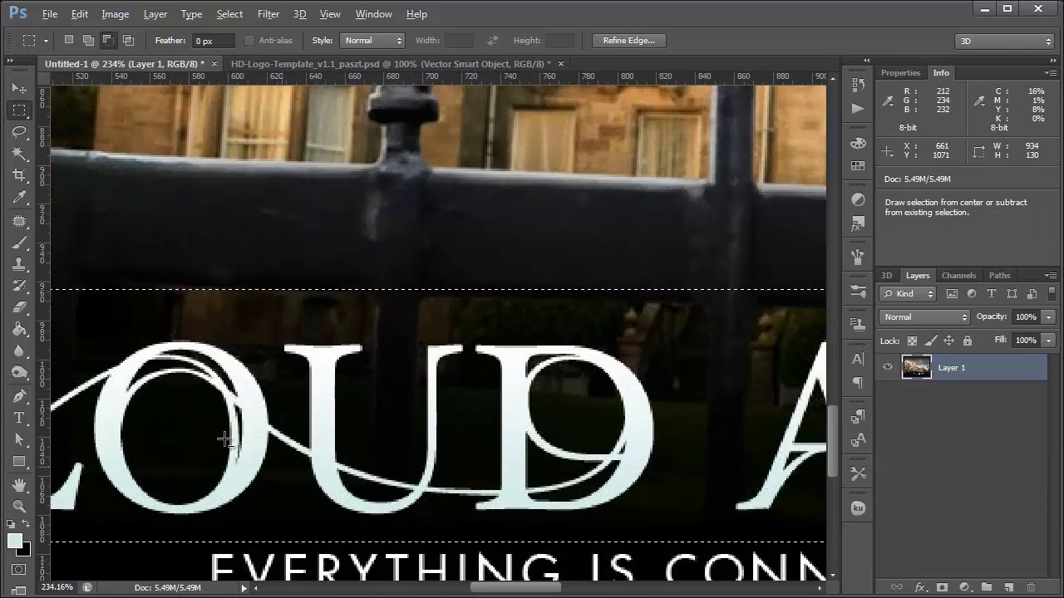
{"action": "left_click", "coordinate": [19, 197]}
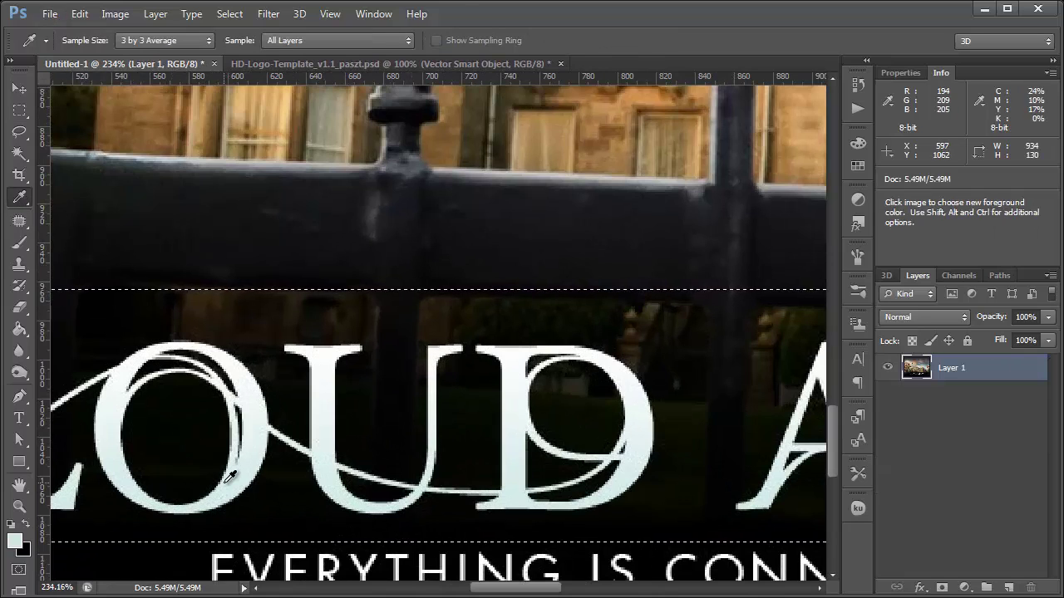
{"action": "right_click", "coordinate": [234, 310]}
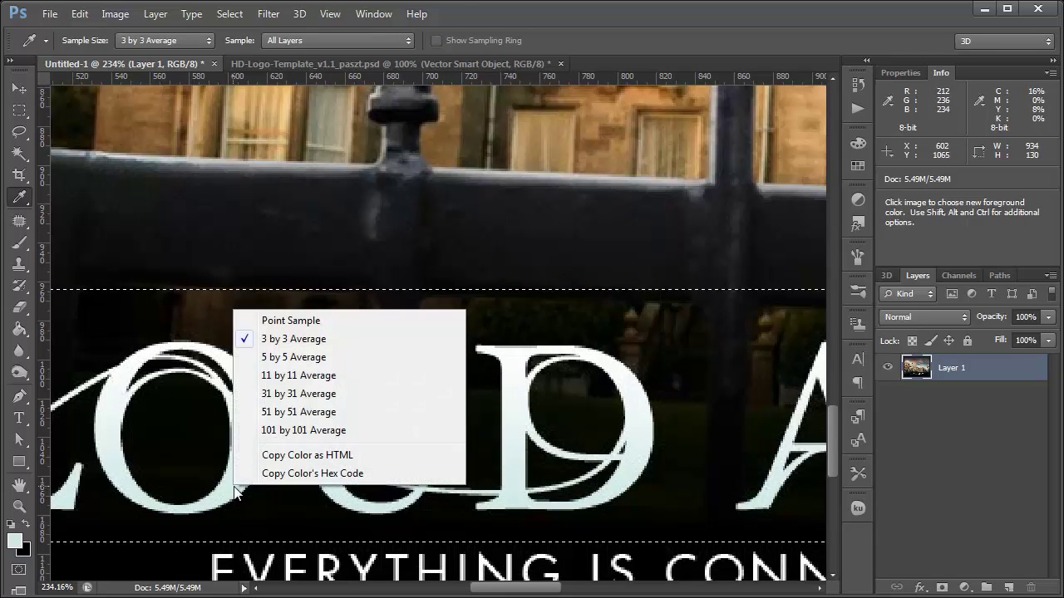
{"action": "left_click", "coordinate": [273, 341]}
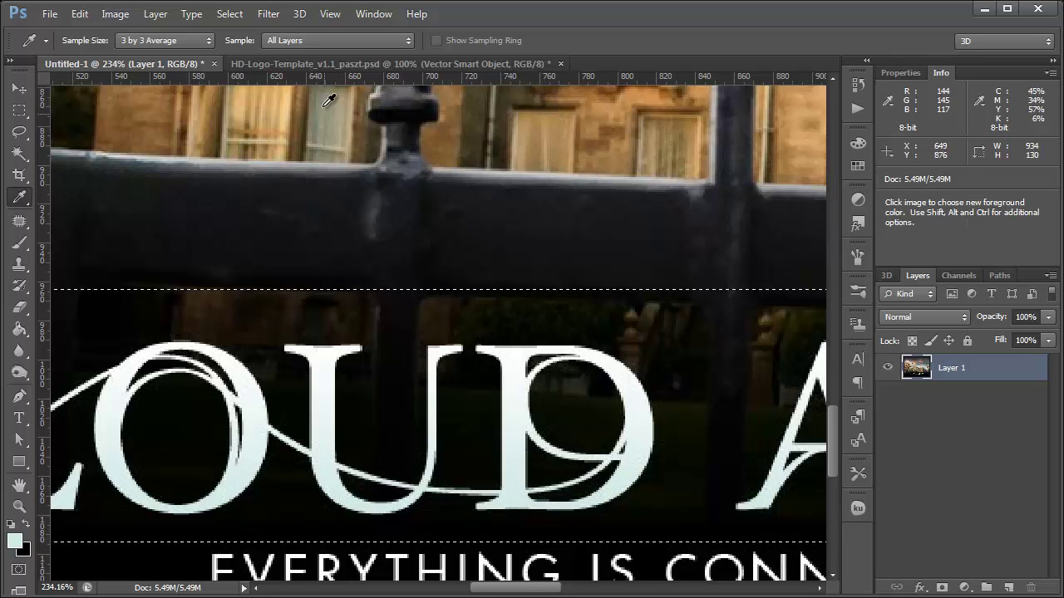
{"action": "left_click", "coordinate": [334, 64]}
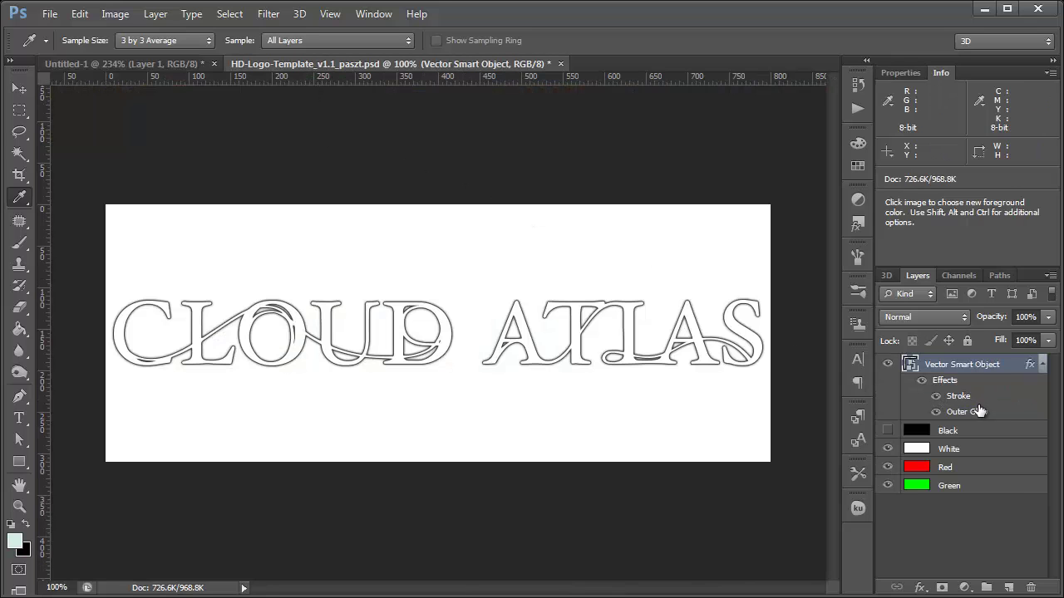
Add a Gradient Overlay whose left stop is the sampled pale mint d1ece7, fading to white.
{"action": "double_click", "coordinate": [1028, 367]}
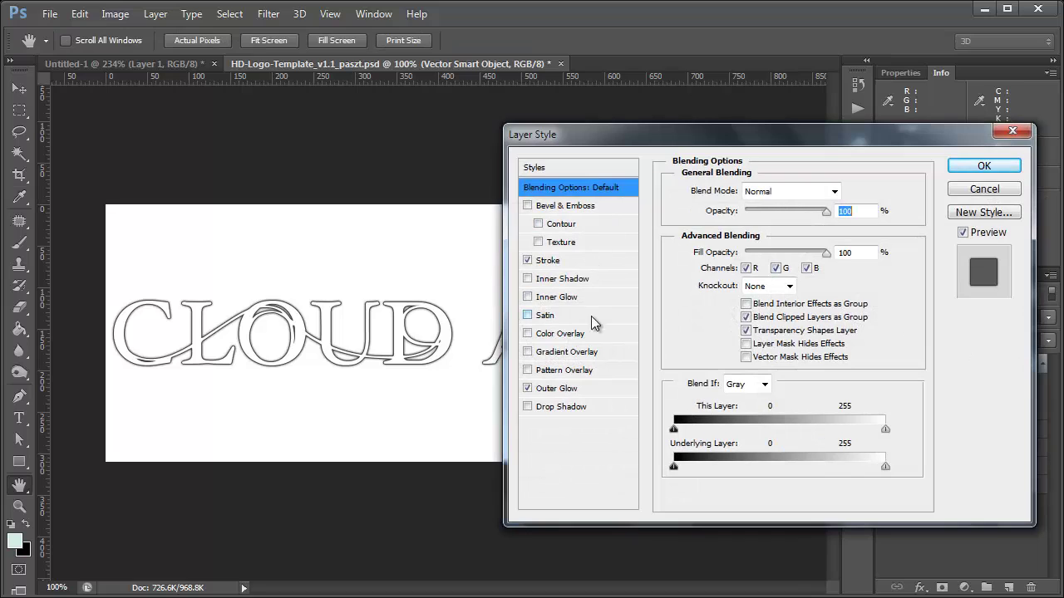
{"action": "left_click", "coordinate": [563, 357]}
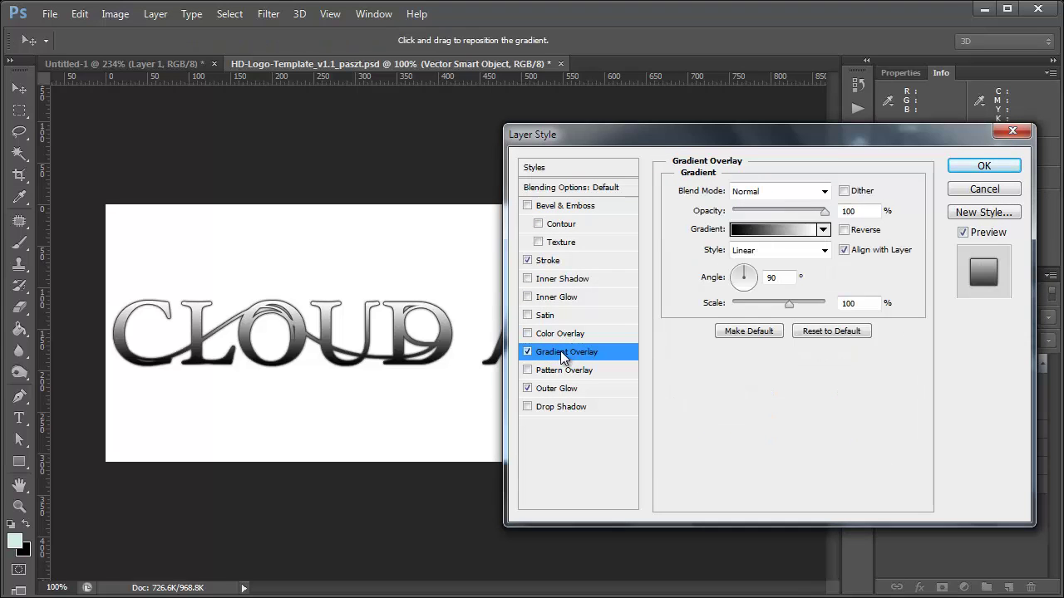
{"action": "left_click", "coordinate": [793, 229]}
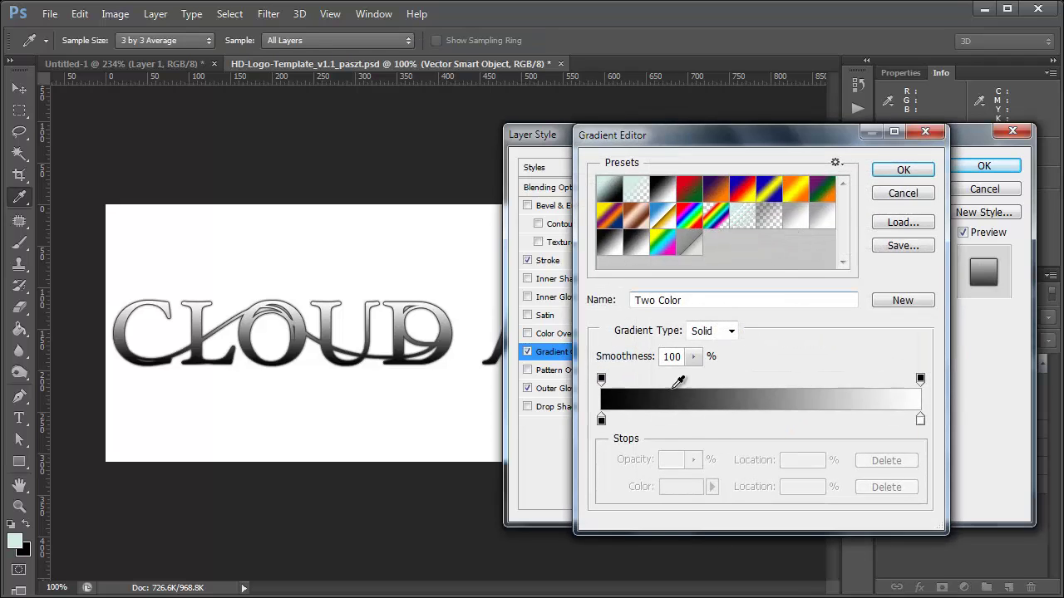
{"action": "double_click", "coordinate": [601, 420]}
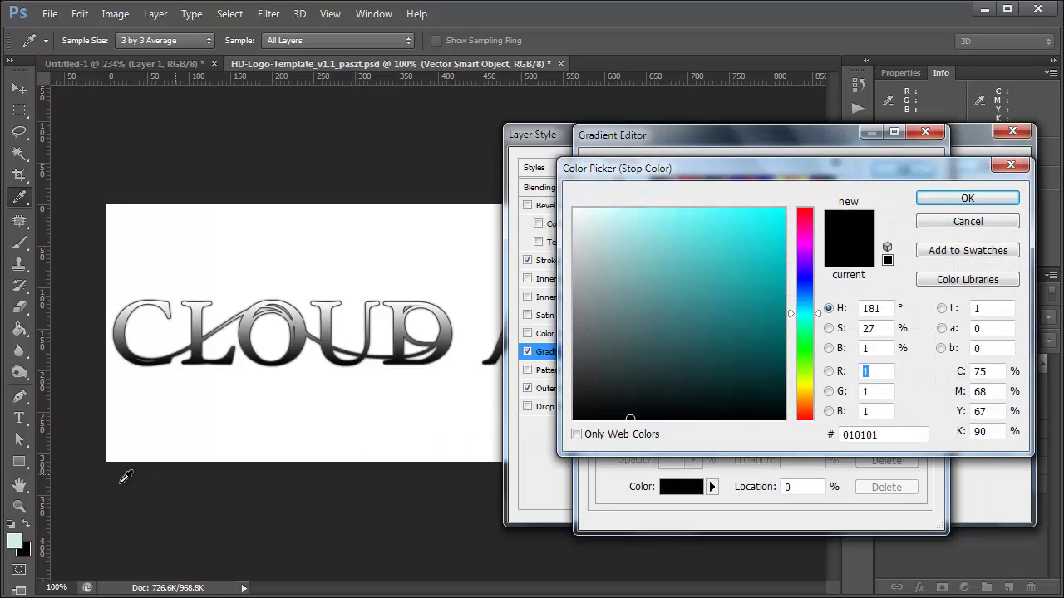
{"action": "left_click", "coordinate": [15, 537]}
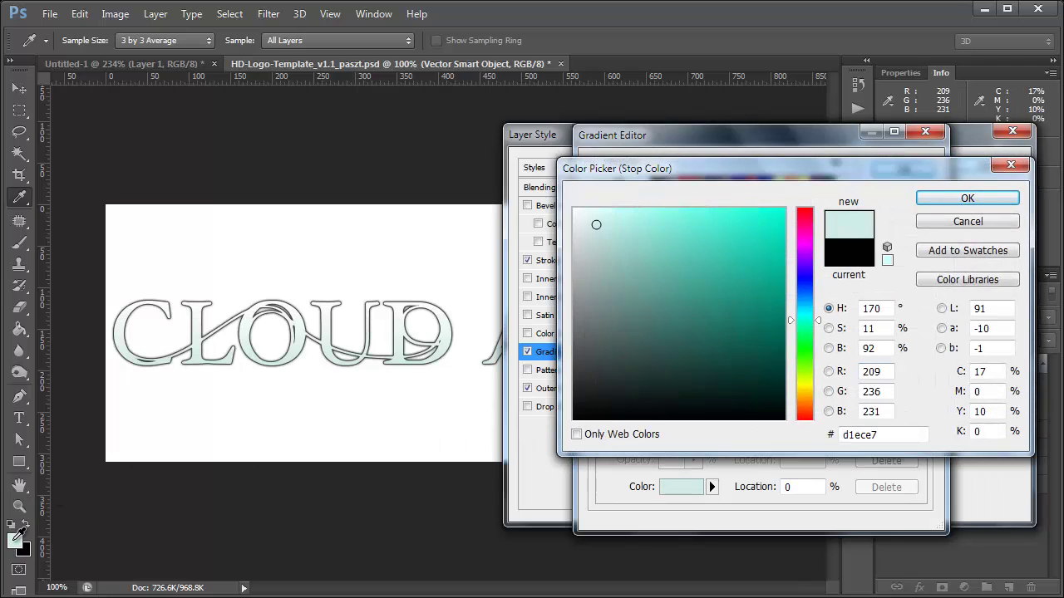
{"action": "left_click", "coordinate": [967, 199]}
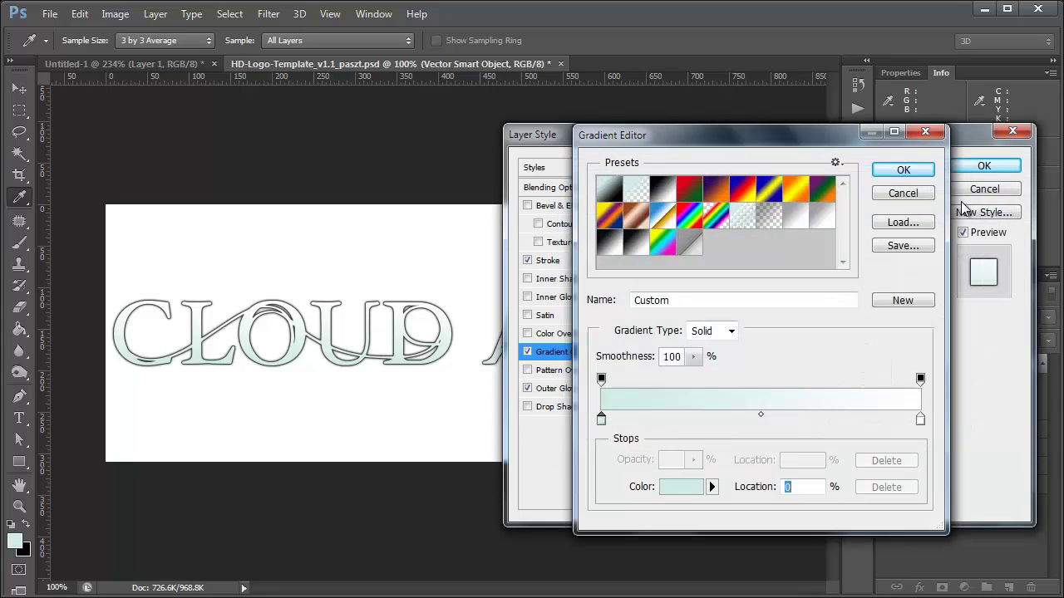
{"action": "left_click", "coordinate": [902, 173]}
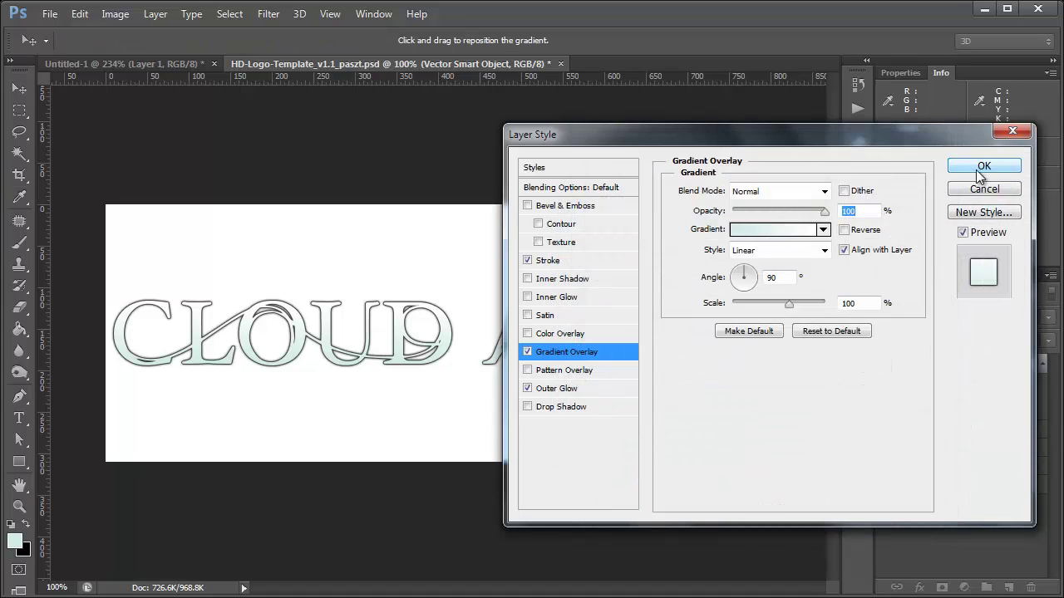
{"action": "left_click", "coordinate": [983, 167]}
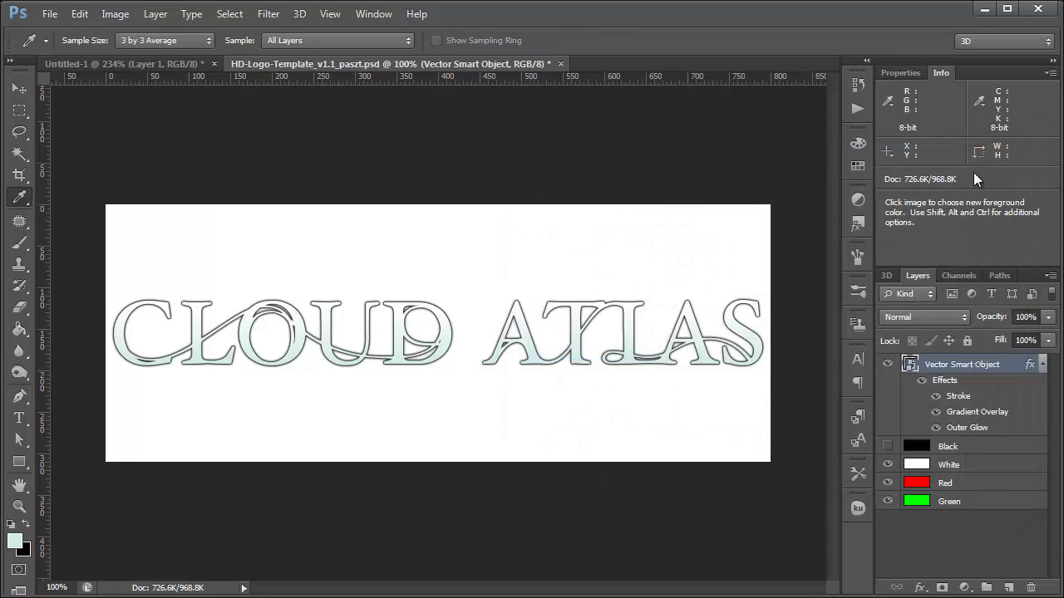
Hide the White, Red and Green layers so the logo sits on a transparent background.
{"action": "left_click", "coordinate": [888, 465]}
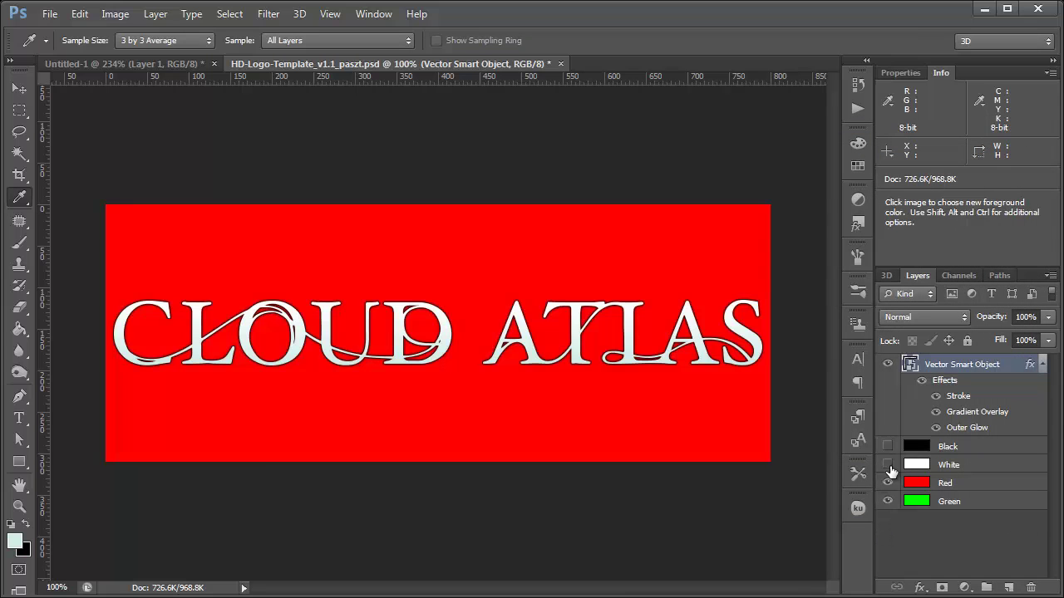
{"action": "left_click", "coordinate": [887, 483]}
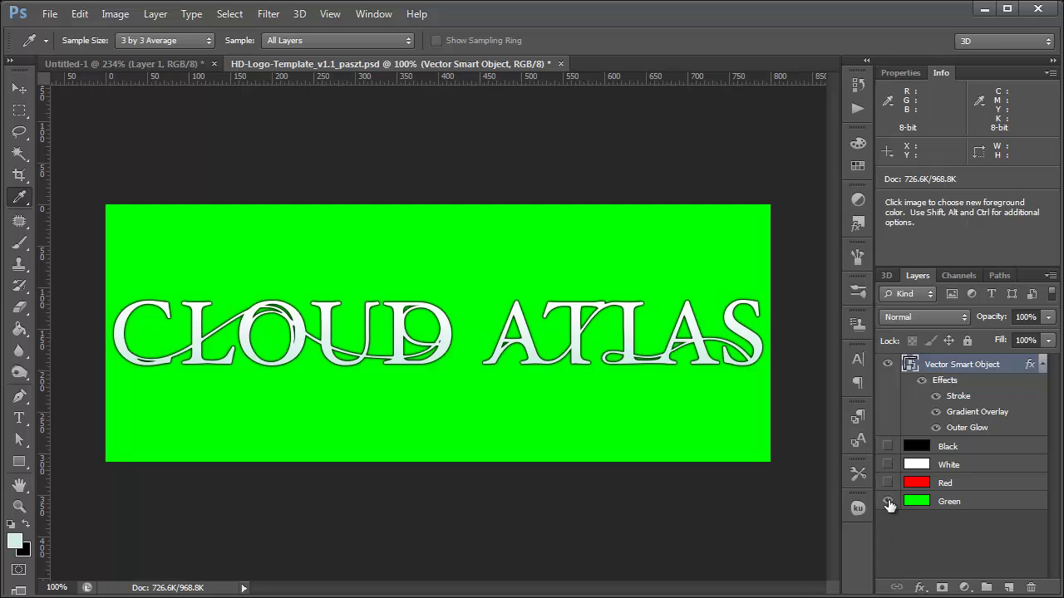
{"action": "left_click", "coordinate": [888, 501]}
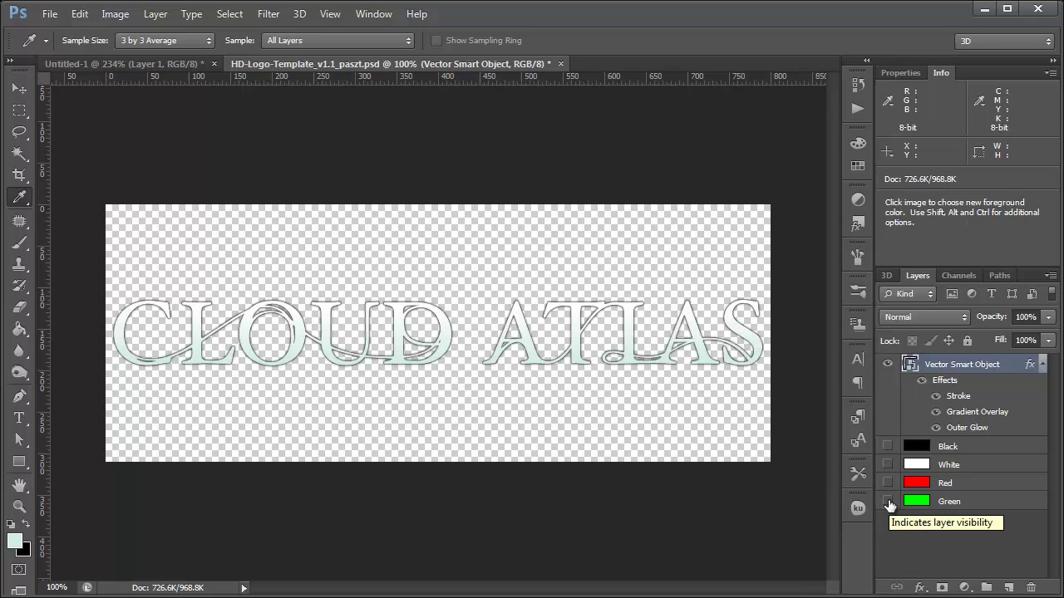
{"action": "left_click", "coordinate": [50, 14]}
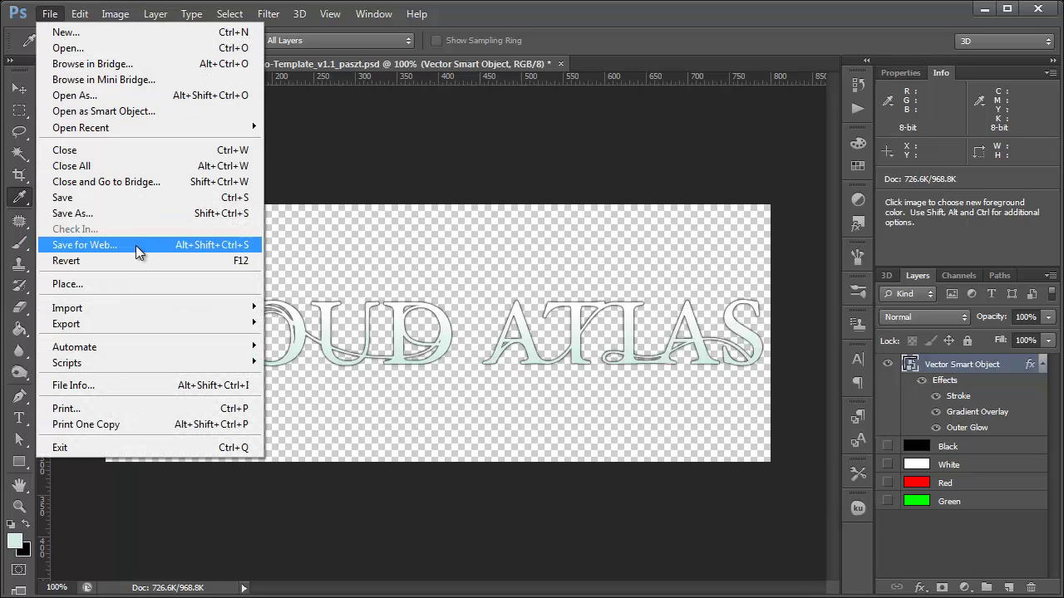
{"action": "left_click", "coordinate": [491, 8]}
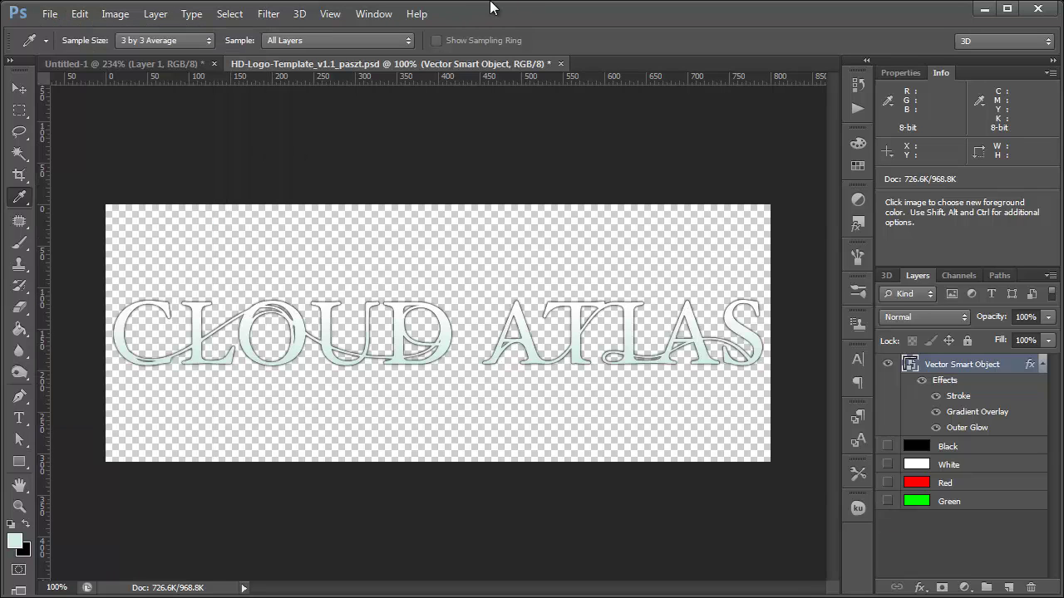
Give CLOUD ATLAS a 75% Multiply drop shadow at 120°, 5 px distance and size, then show White.
{"action": "double_click", "coordinate": [969, 428]}
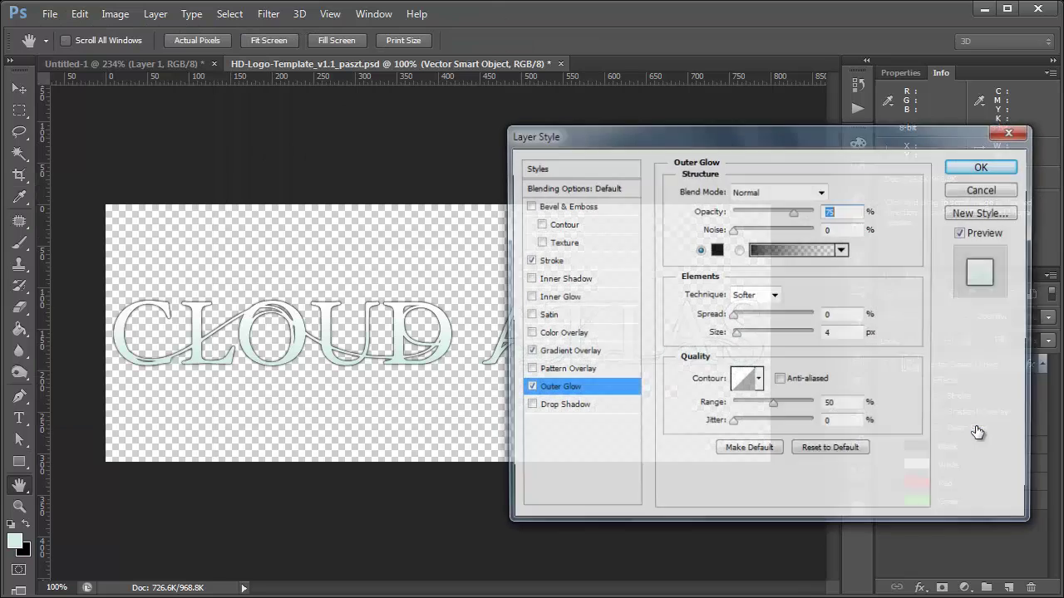
{"action": "left_click", "coordinate": [552, 408]}
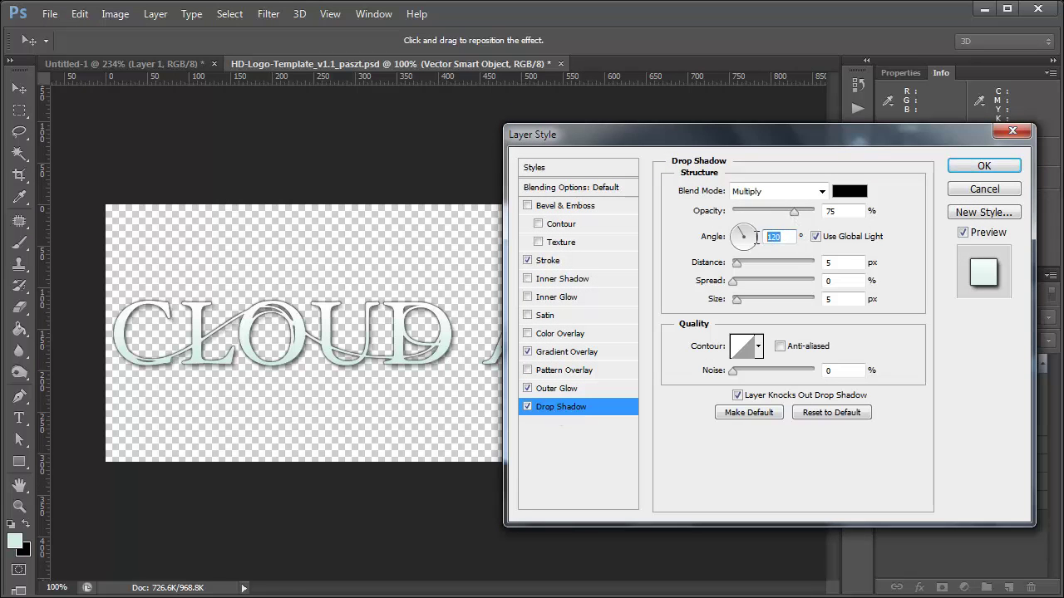
{"action": "left_click", "coordinate": [846, 263]}
{"action": "left_click", "coordinate": [847, 299]}
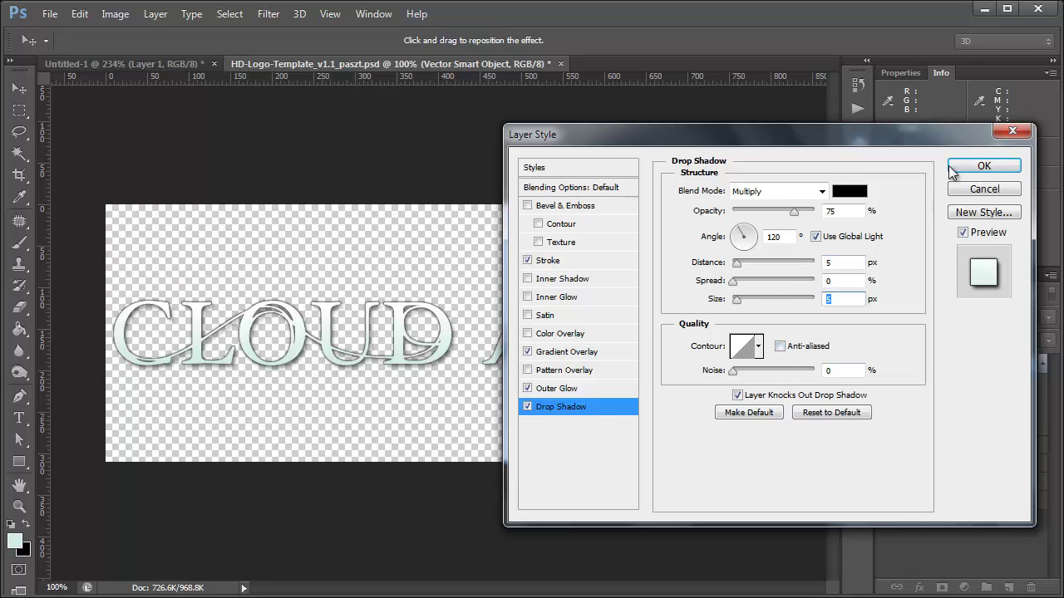
{"action": "left_click", "coordinate": [984, 167]}
{"action": "left_click", "coordinate": [887, 482]}
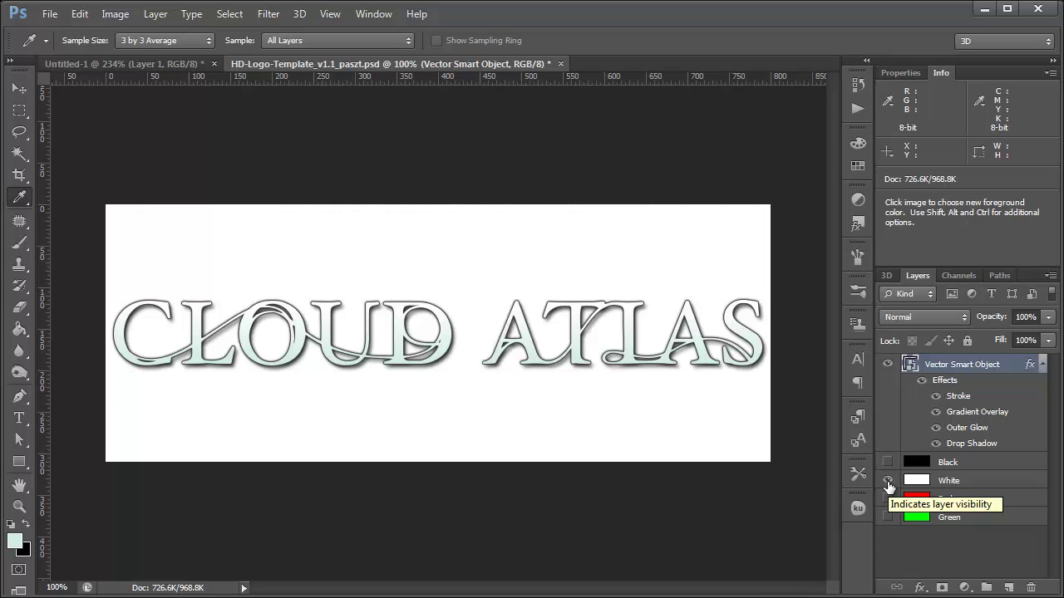
Preview the logo on the Black layer, then hide Black and White to leave it on transparency.
{"action": "left_click", "coordinate": [888, 462]}
{"action": "left_click", "coordinate": [888, 463]}
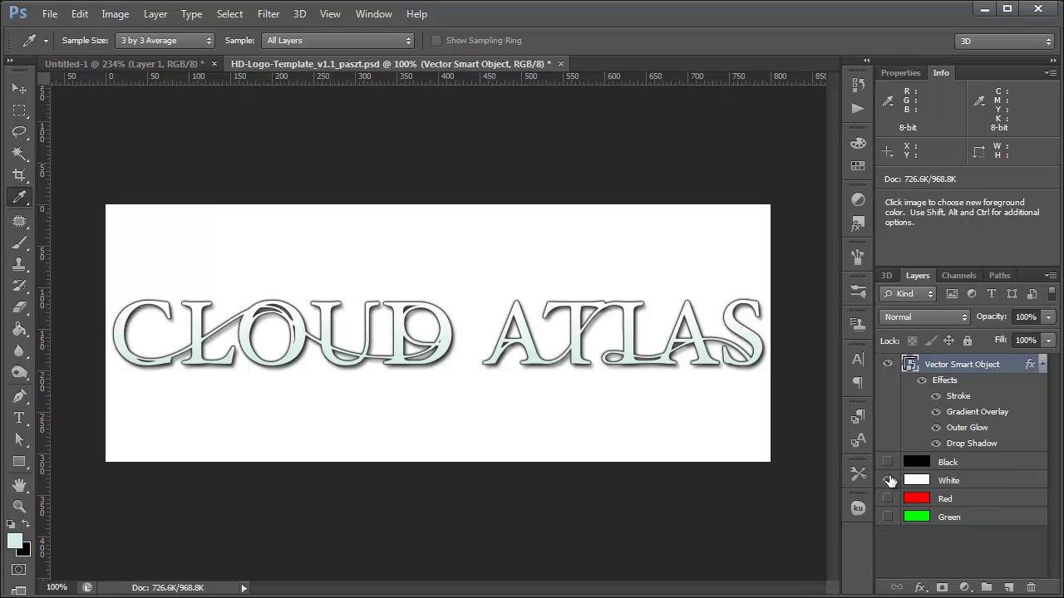
{"action": "left_click", "coordinate": [887, 480]}
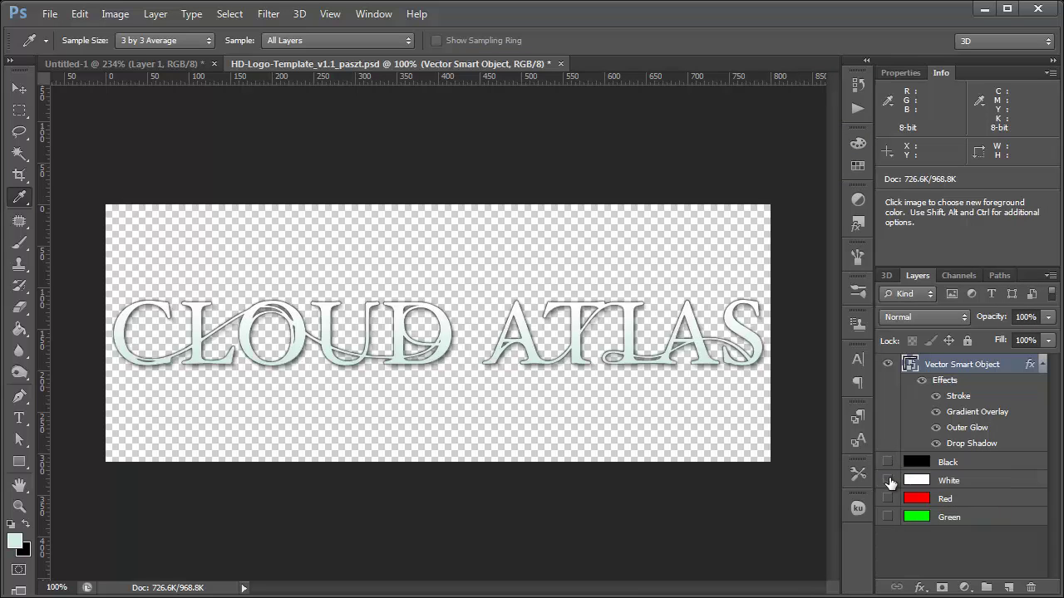
Set up an 800×310 PNG-24 Save for Web export with transparency and keep the settings.
{"action": "left_click", "coordinate": [50, 14]}
{"action": "left_click", "coordinate": [85, 245]}
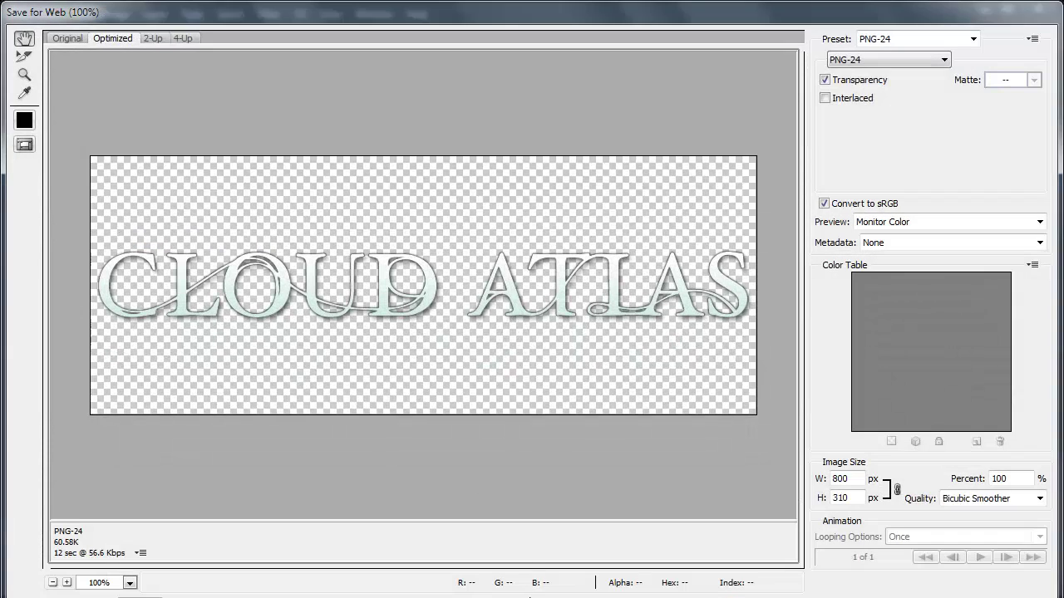
{"action": "left_click_drag", "start_coordinate": [546, 597], "coordinate": [545, 582]}
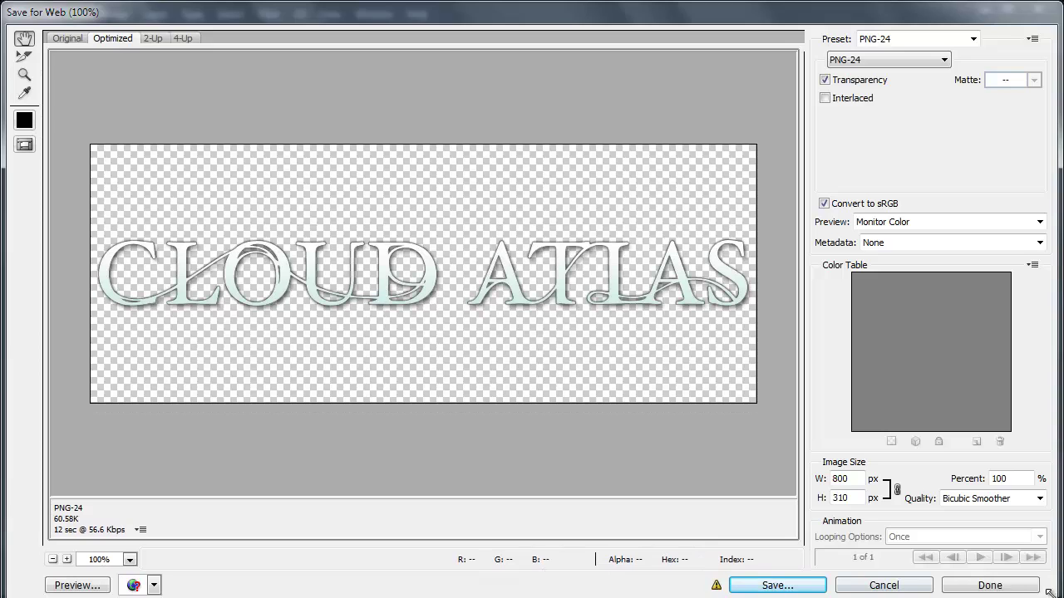
{"action": "left_click_drag", "start_coordinate": [1049, 592], "coordinate": [1016, 575]}
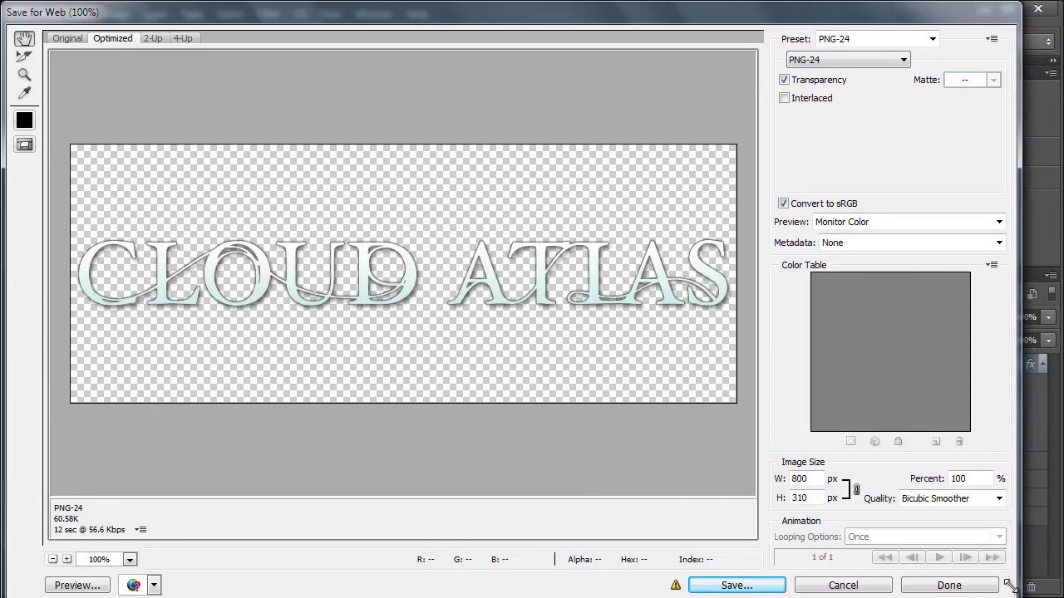
{"action": "left_click_drag", "start_coordinate": [965, 17], "coordinate": [967, 17]}
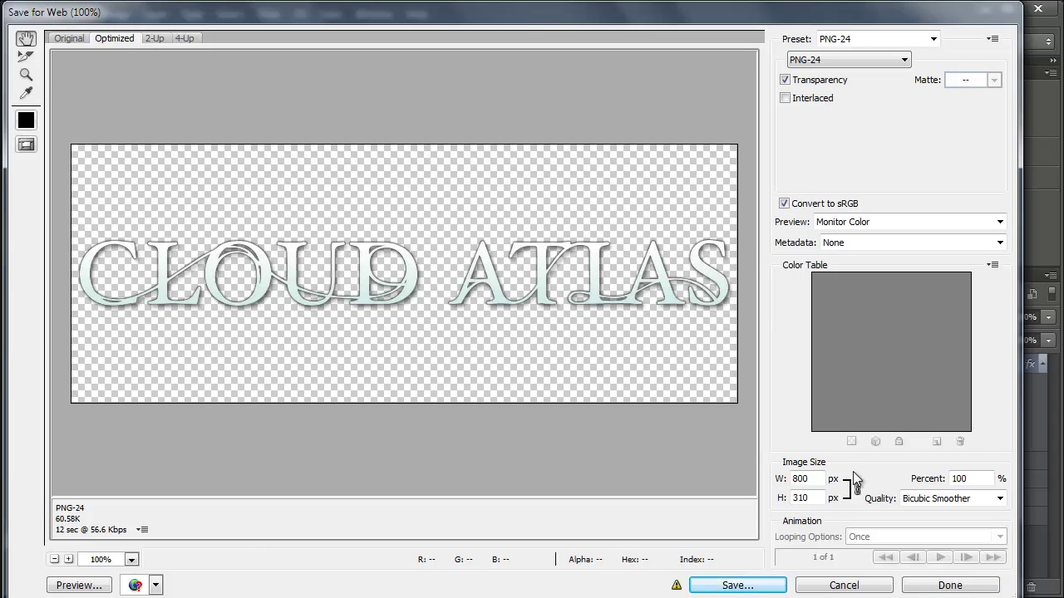
{"action": "left_click_drag", "start_coordinate": [1011, 590], "coordinate": [995, 590]}
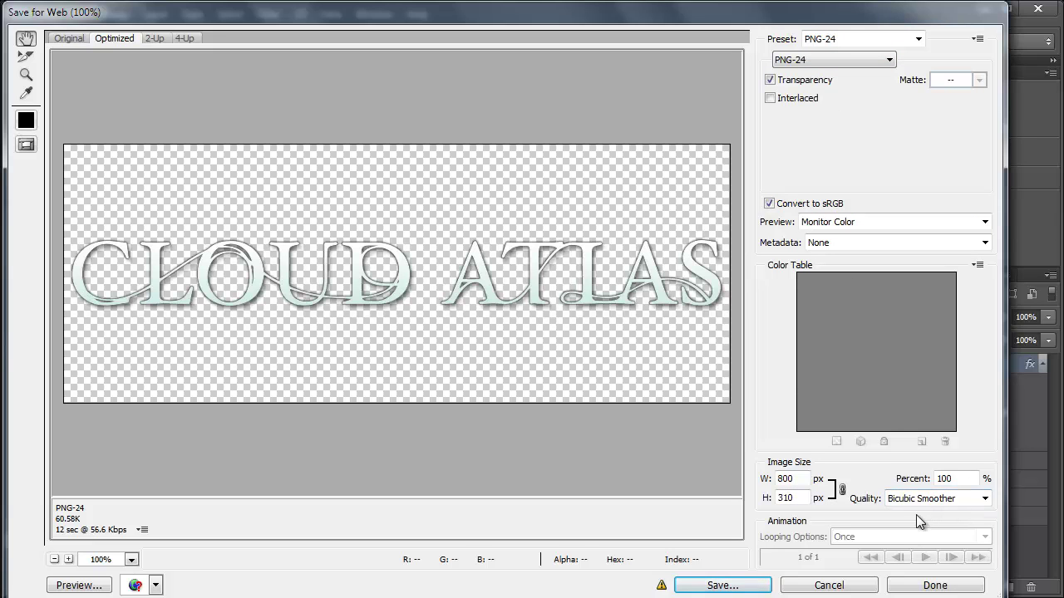
{"action": "left_click", "coordinate": [935, 586]}
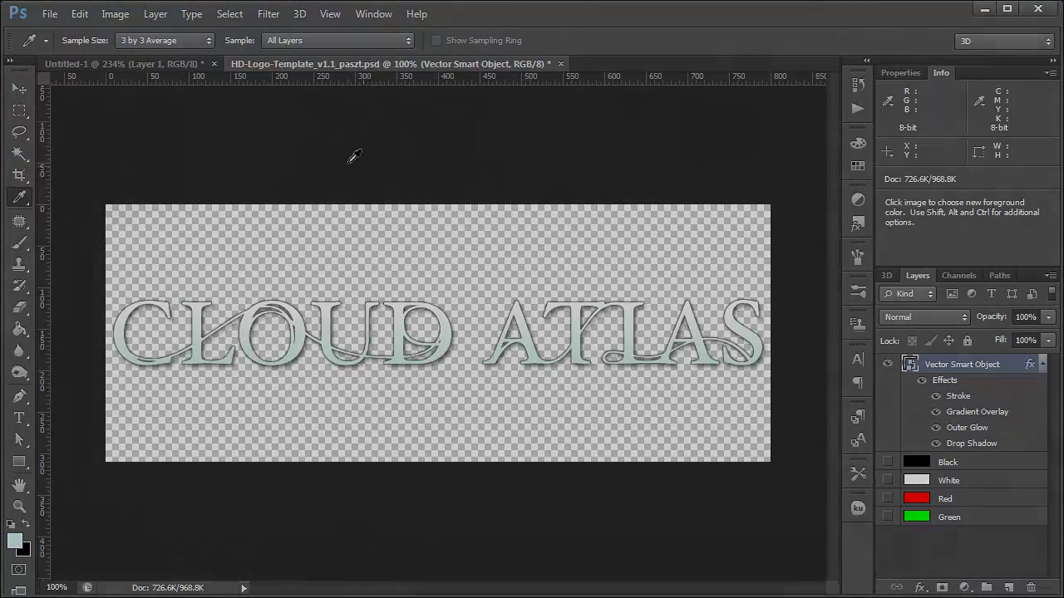